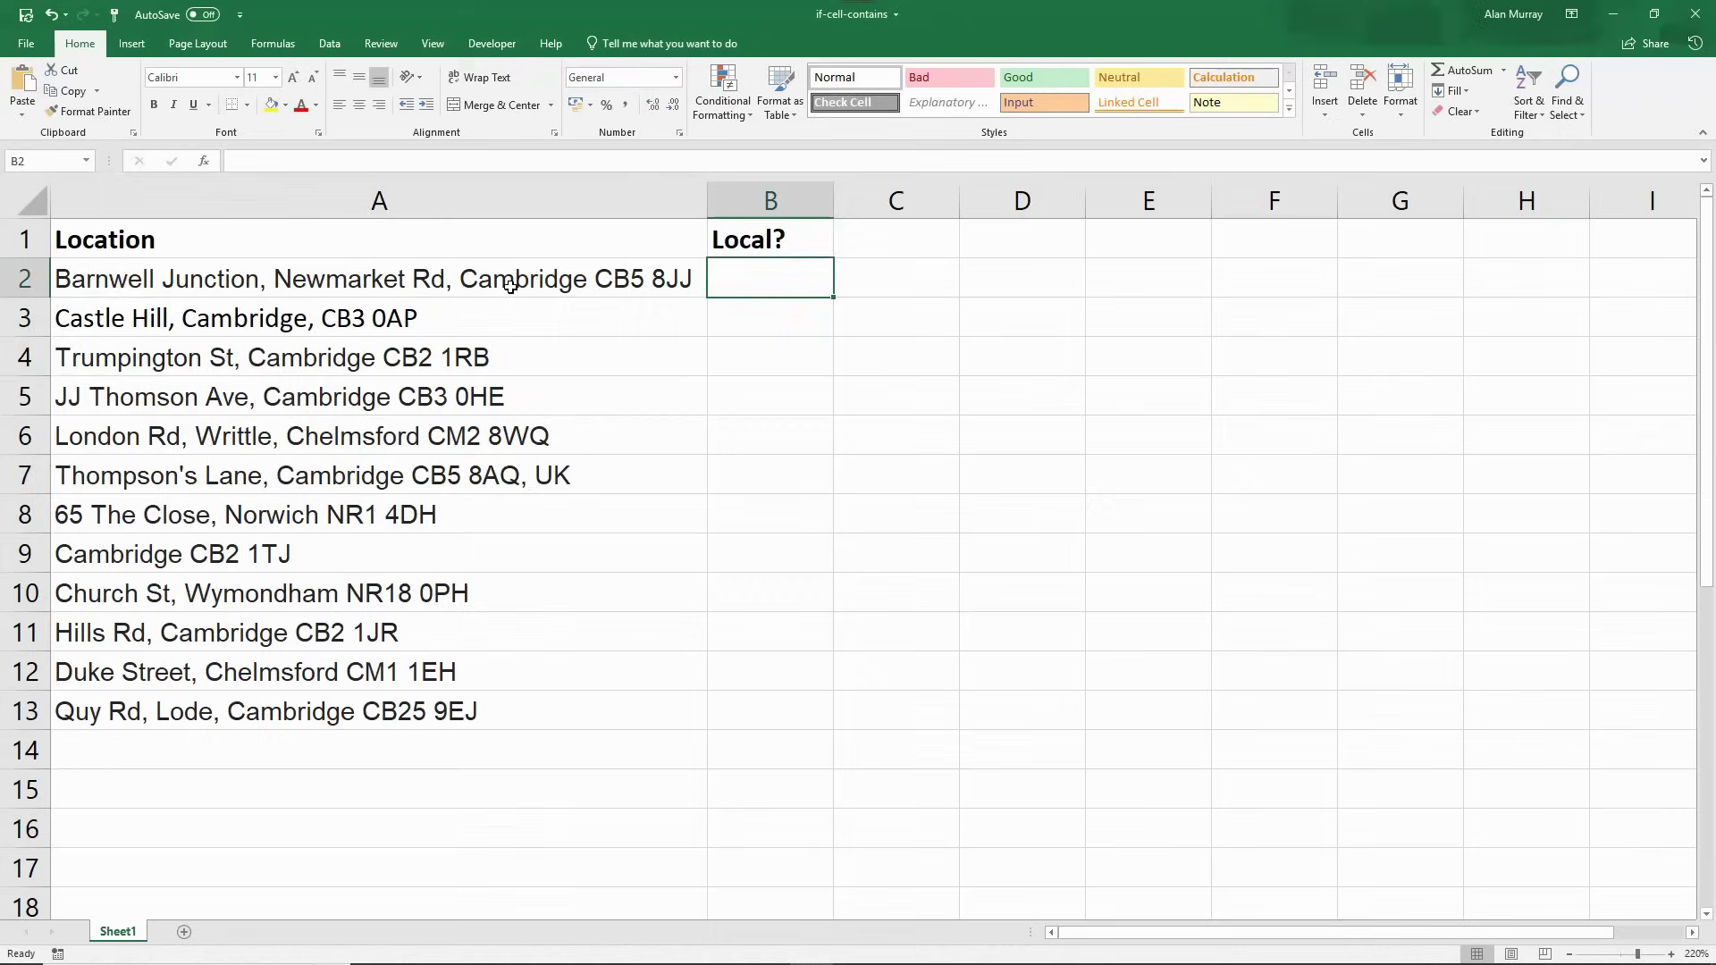
Look over the column A addresses, the CB2 postcode in the Trumpington St entry, and the empty B2:B13 range.
mouse_move(509, 282)
mouse_down()
mouse_move(502, 634)
mouse_move(566, 709)
mouse_up()
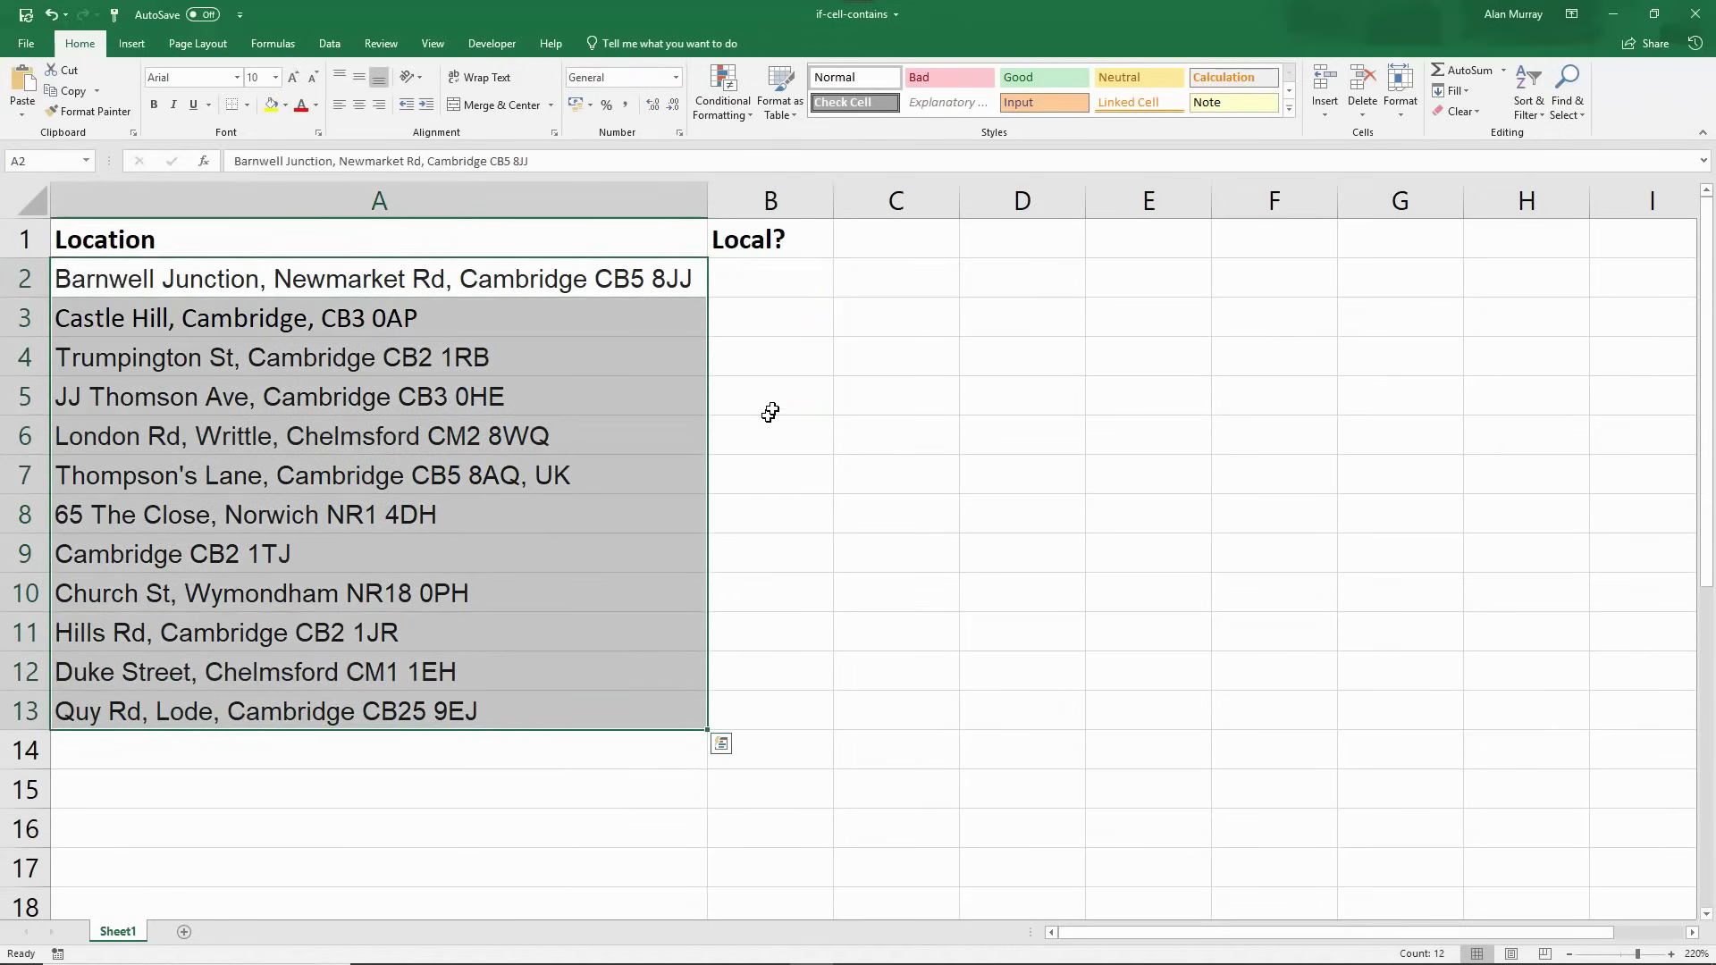
drag(783, 282, 768, 692)
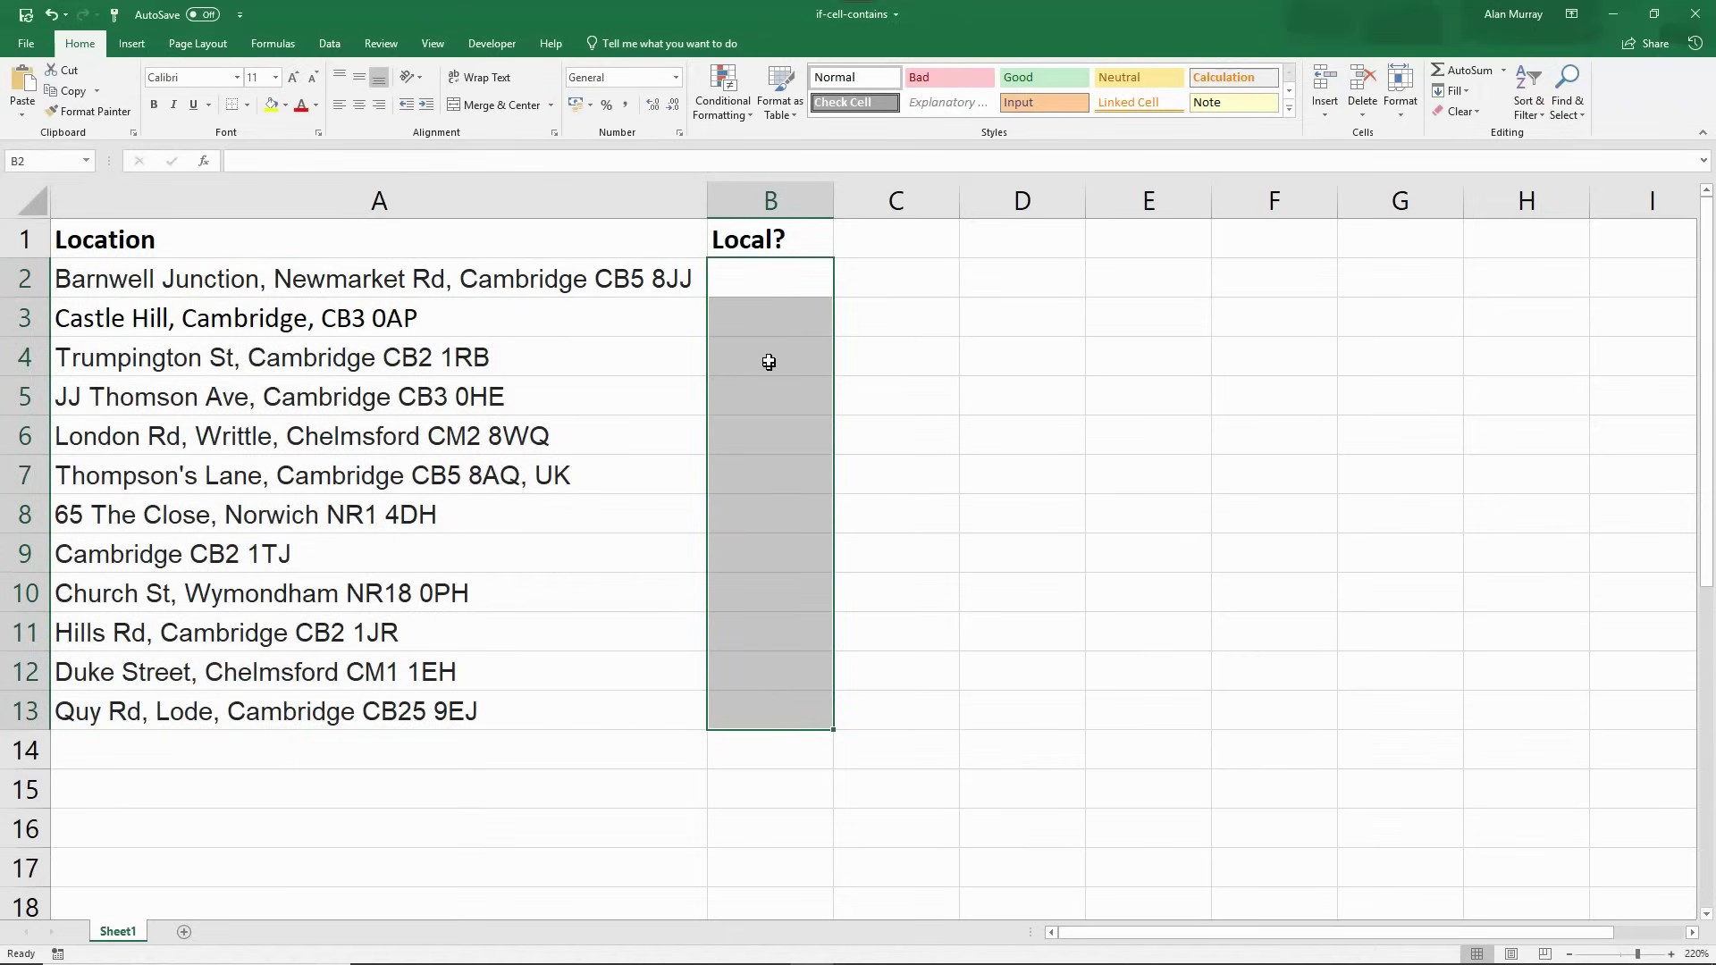
click(757, 288)
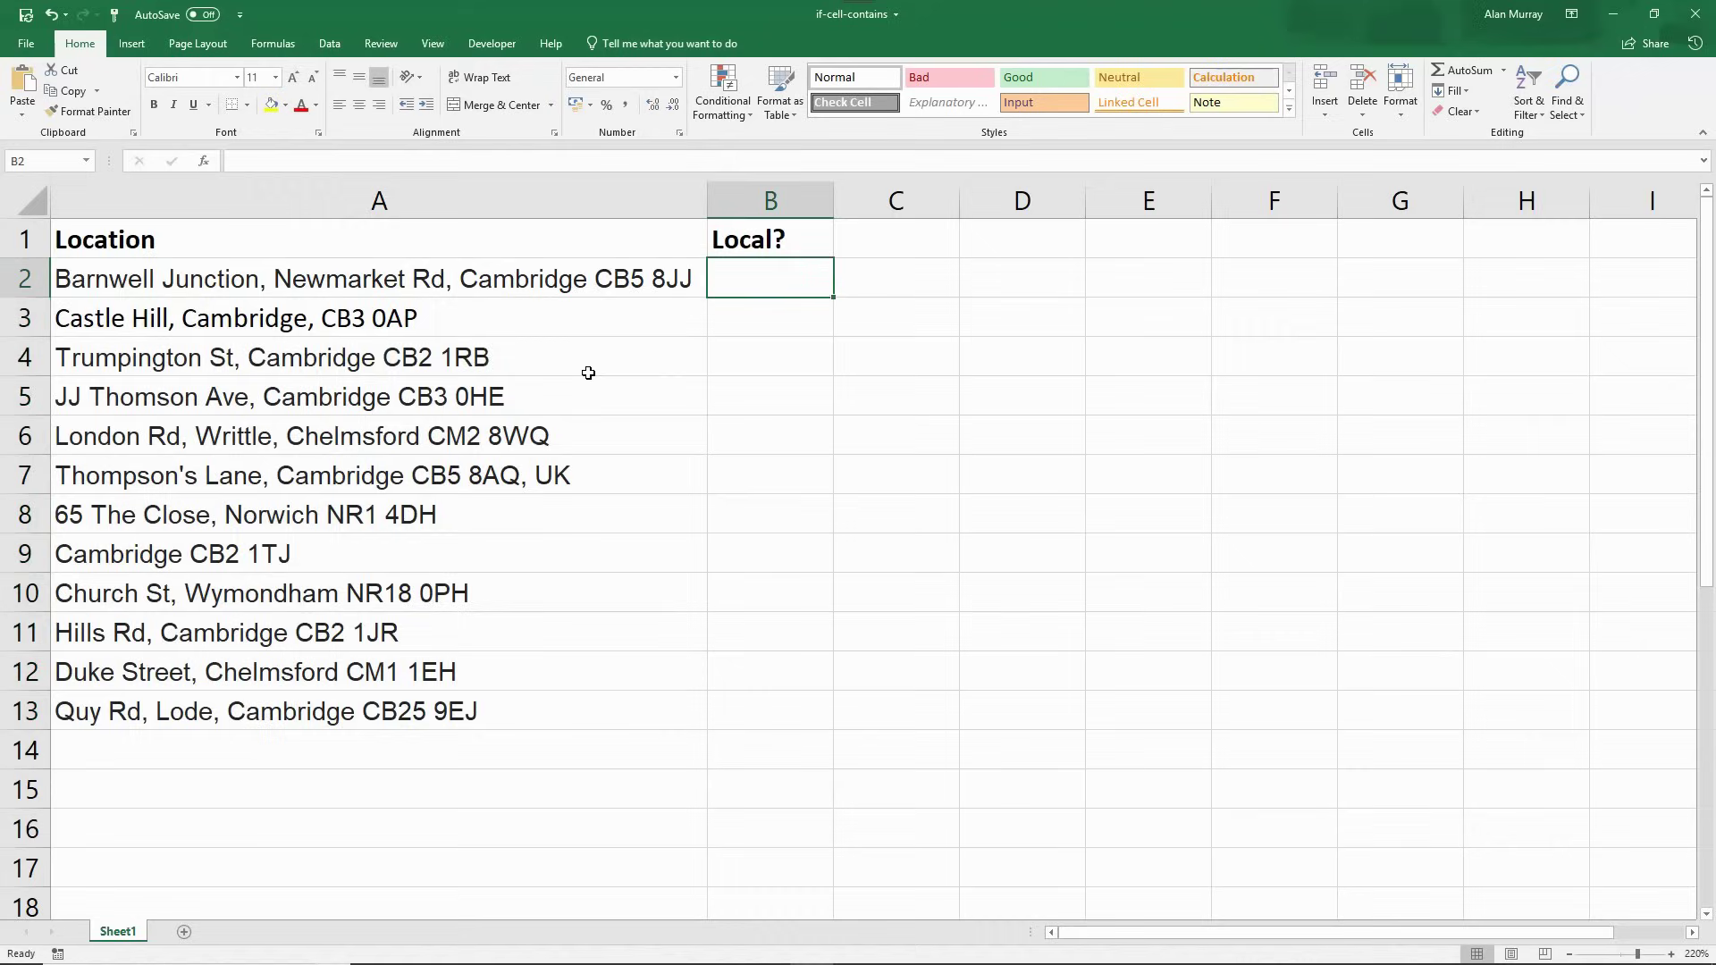
double_click(554, 362)
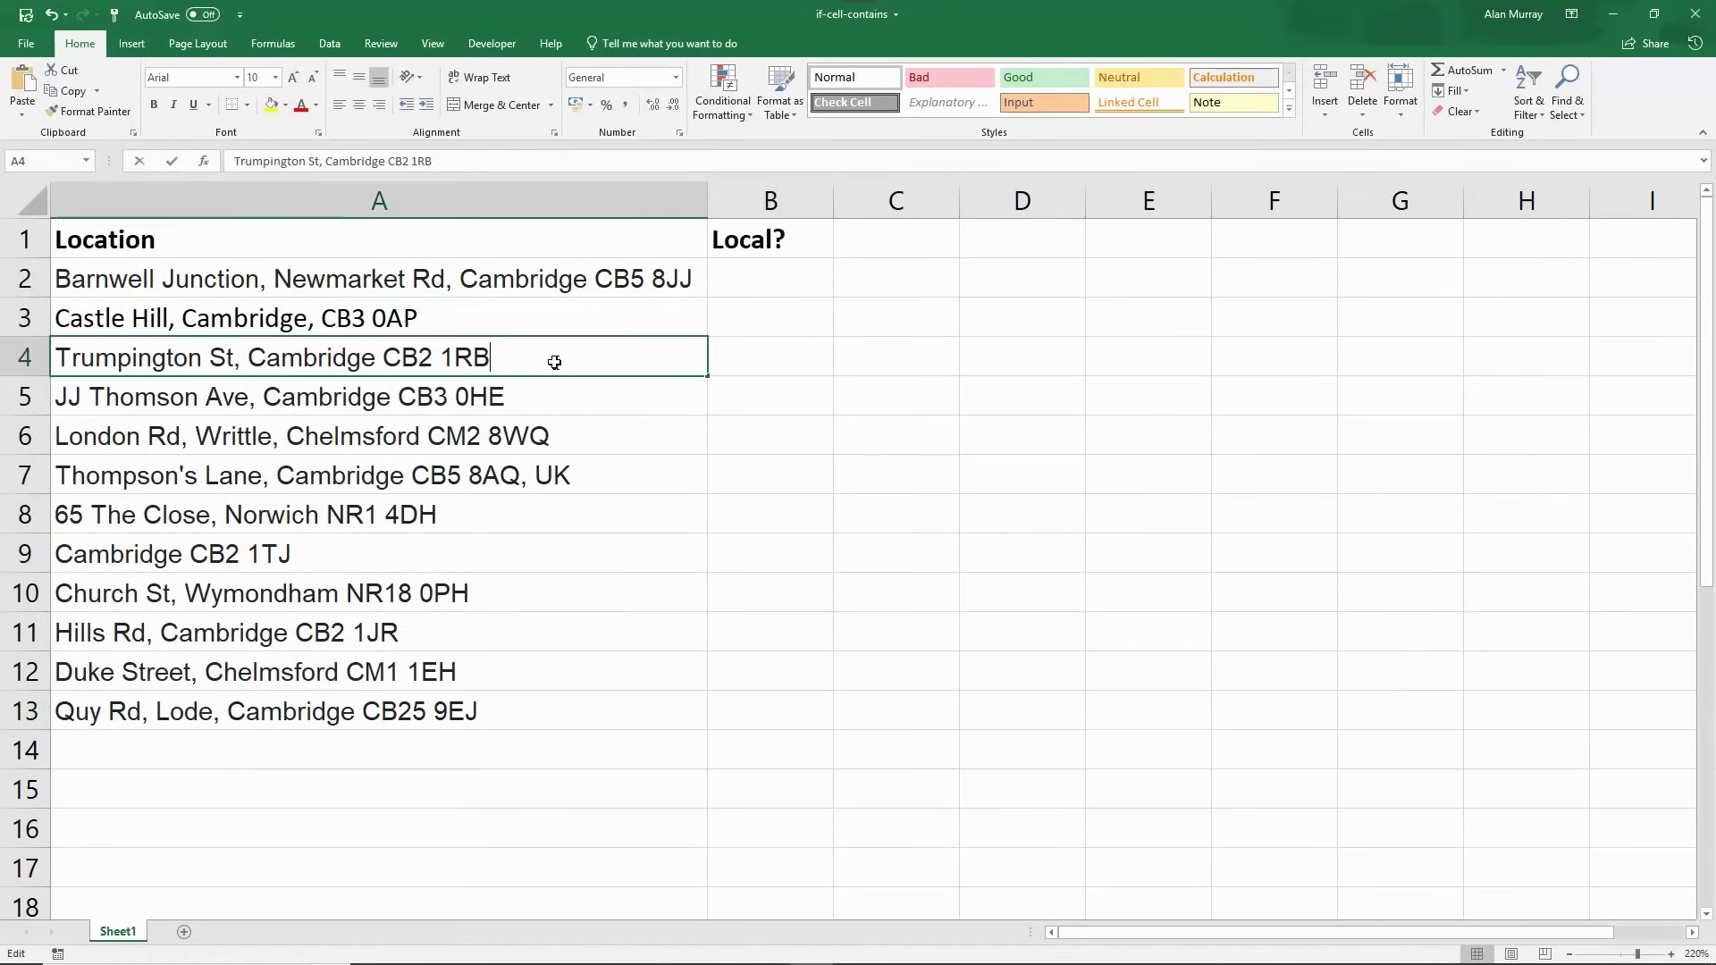
drag(383, 359, 431, 360)
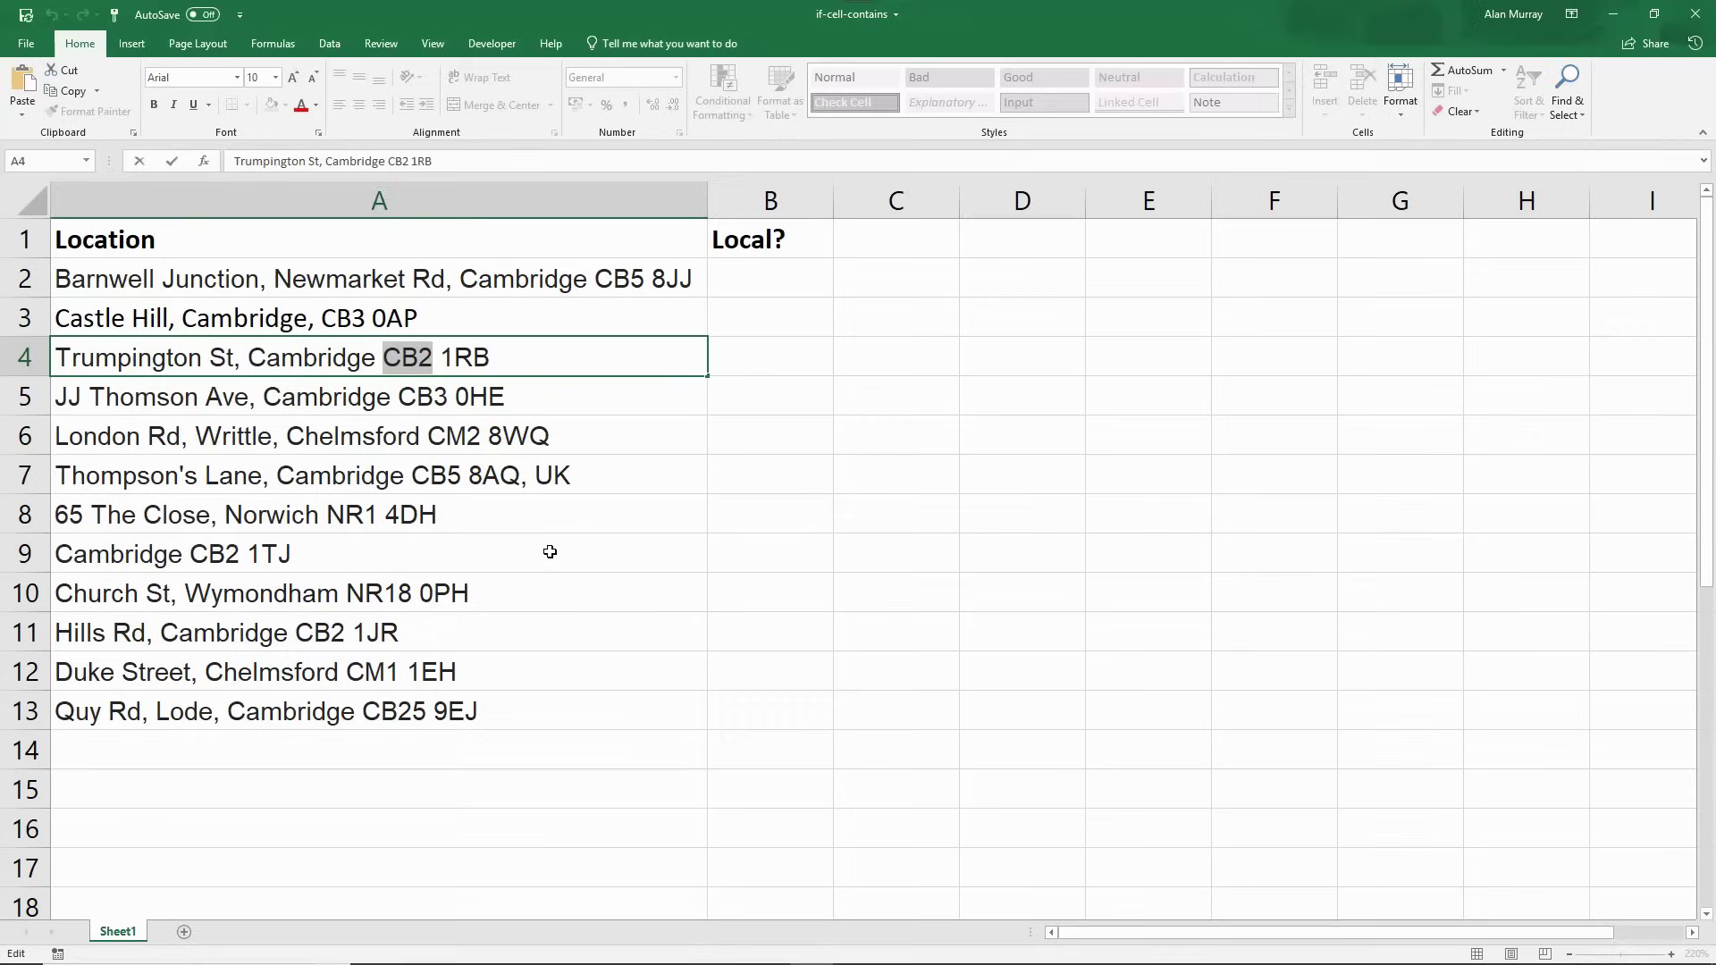
click(815, 277)
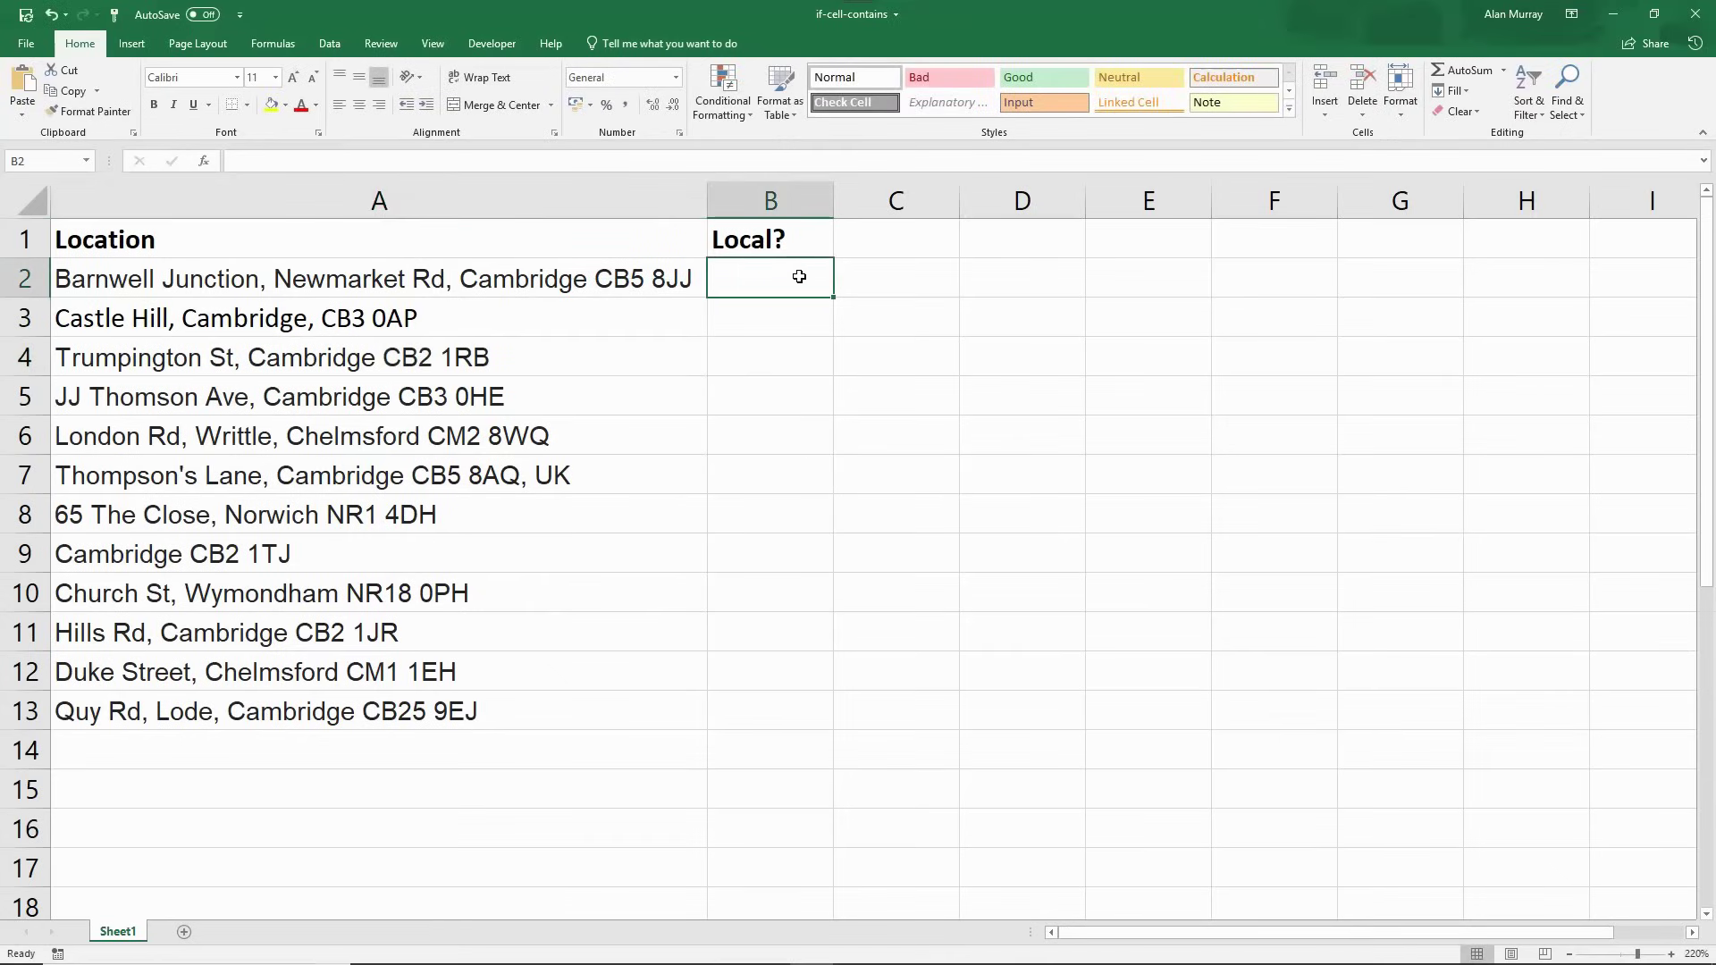
drag(793, 272, 808, 697)
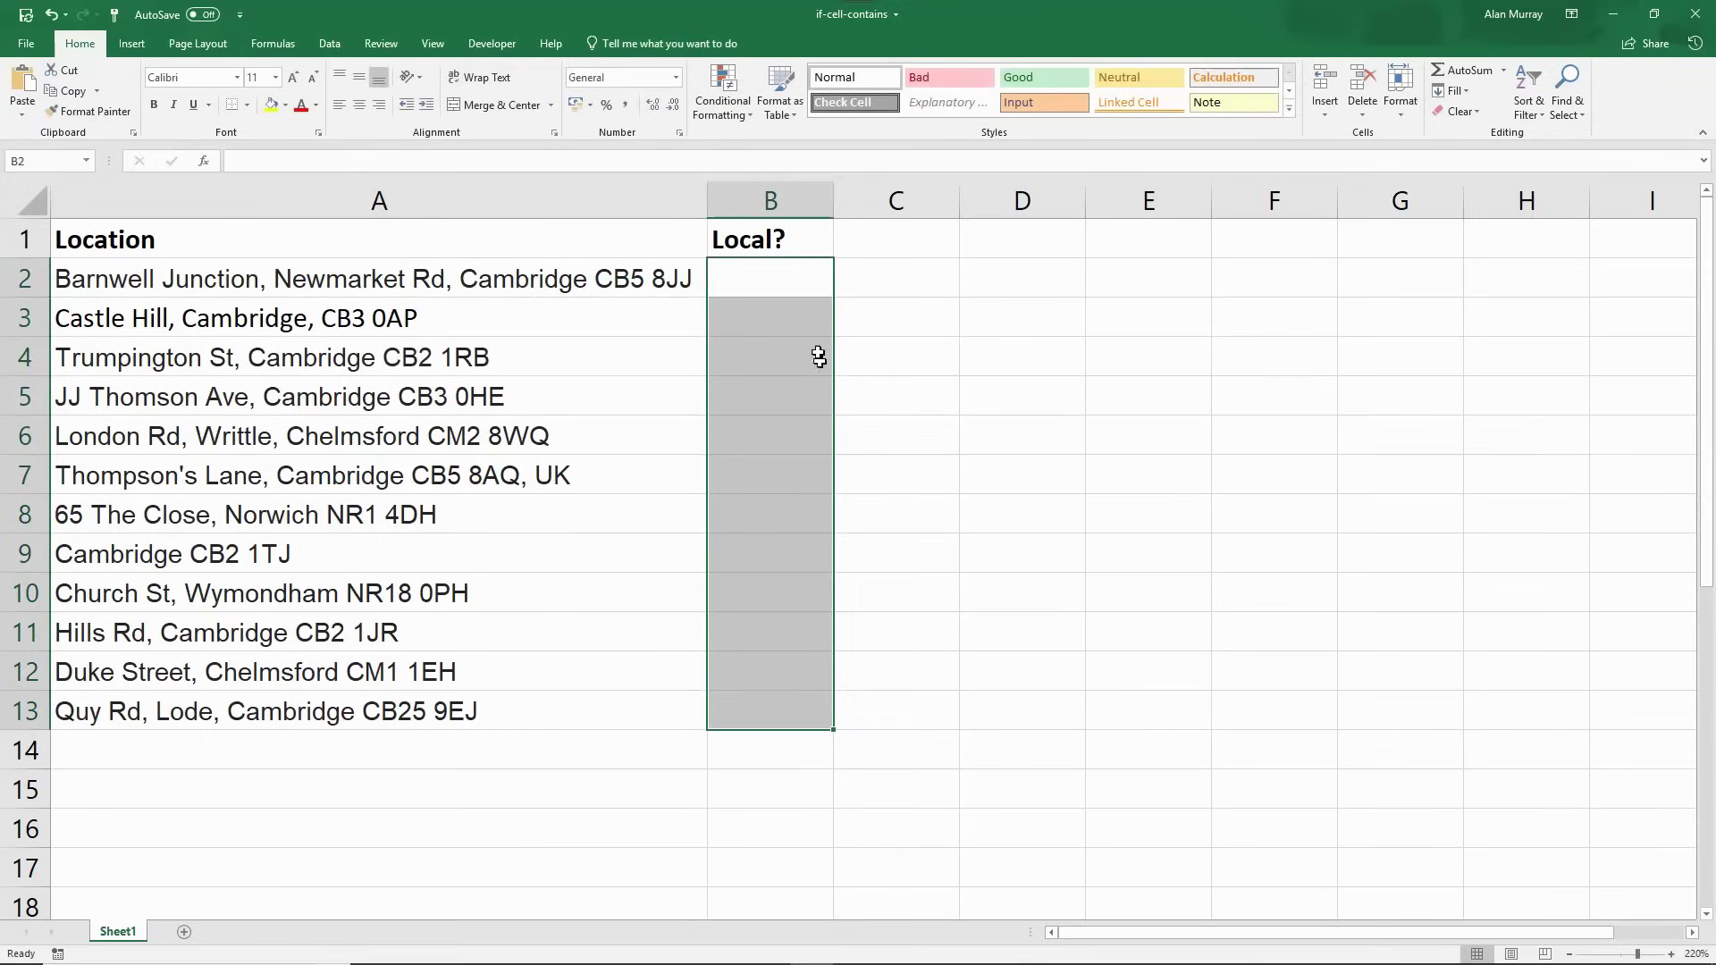
Start B2's formula as =if(A2="CB2" and select the A2= part for replacement.
click(797, 279)
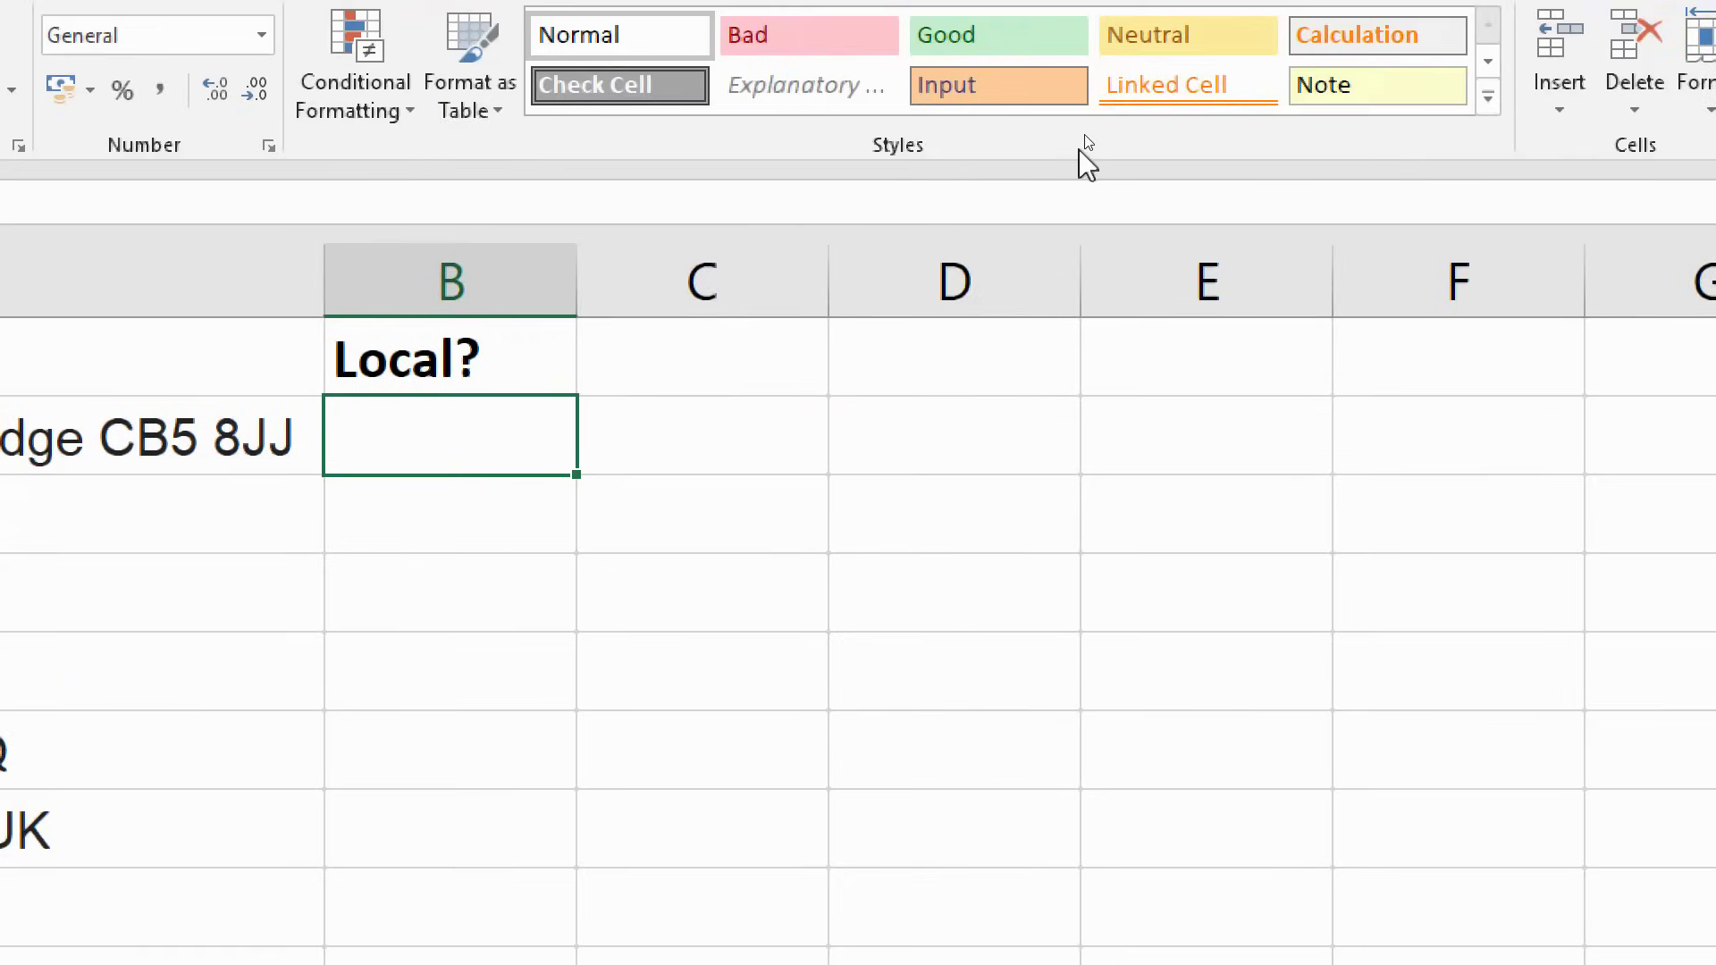
text(=if)
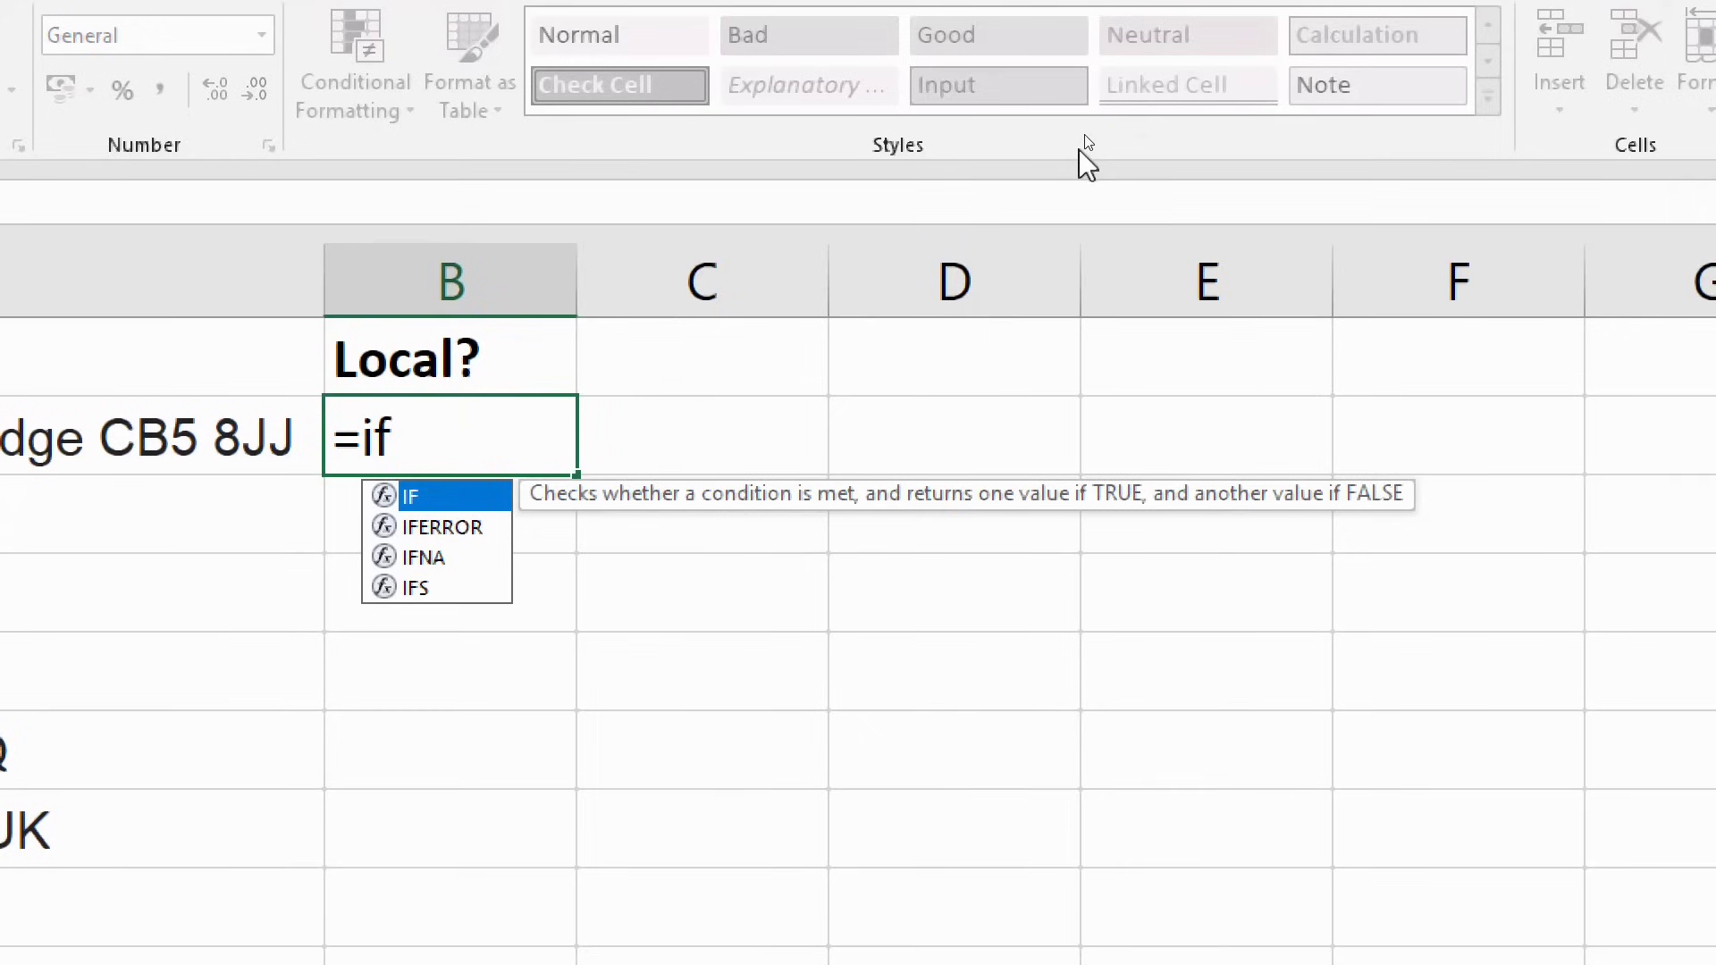
text(()
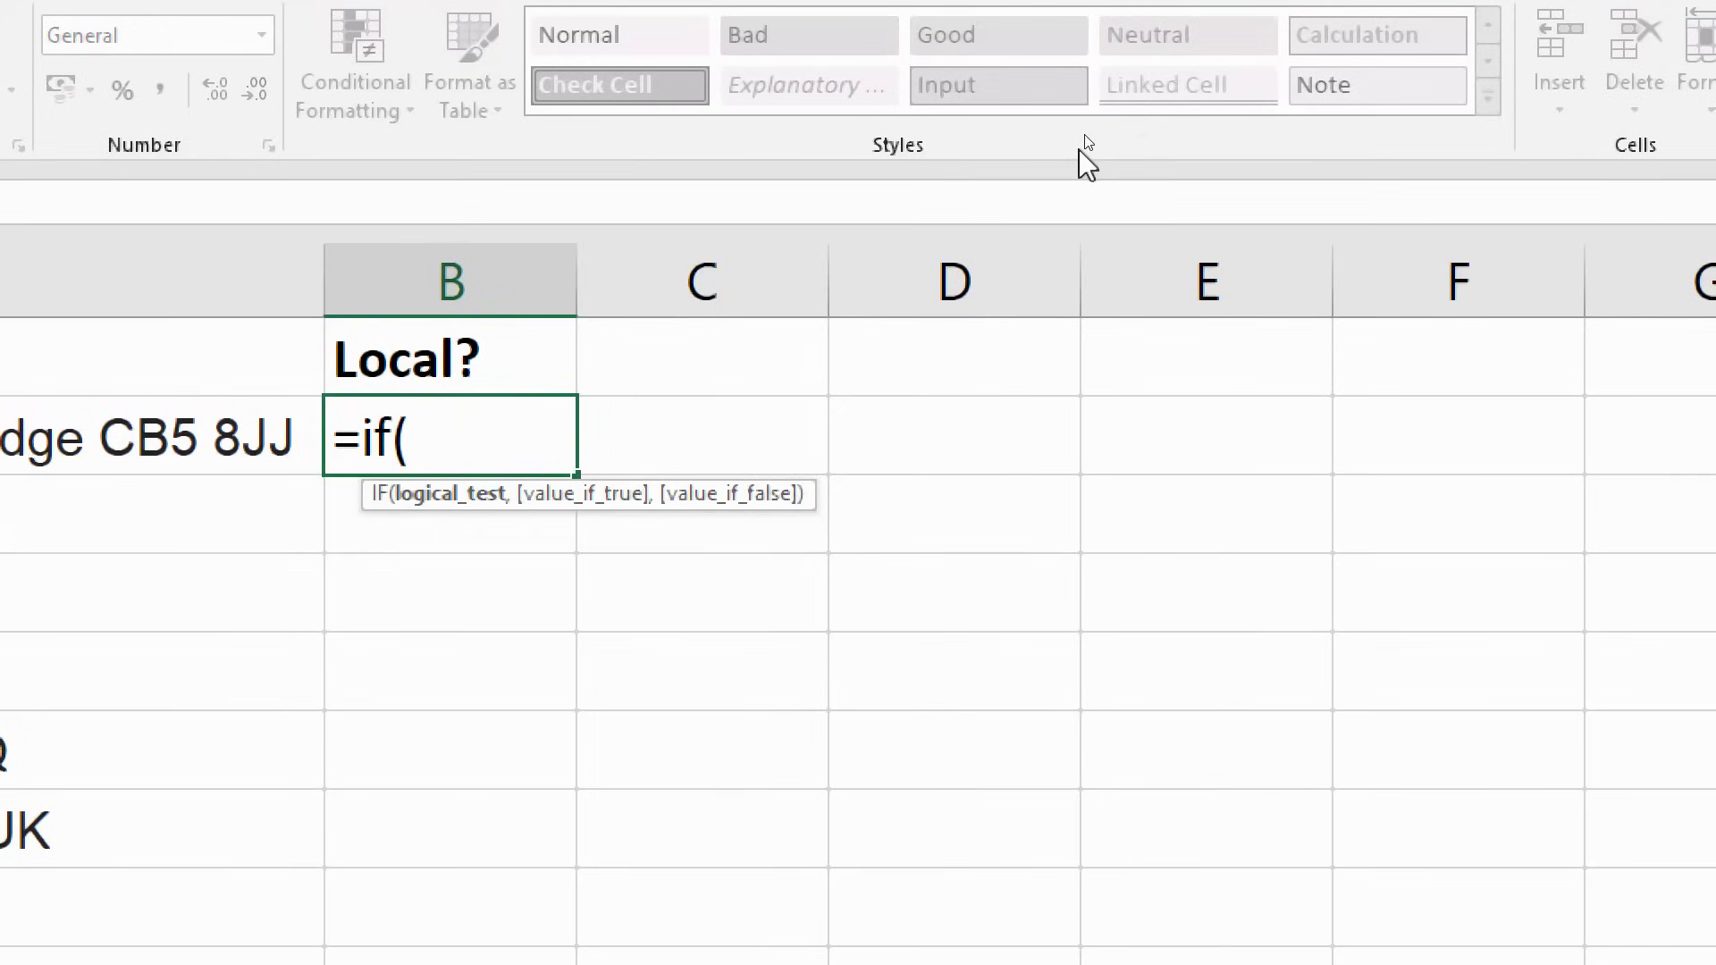
key(Left)
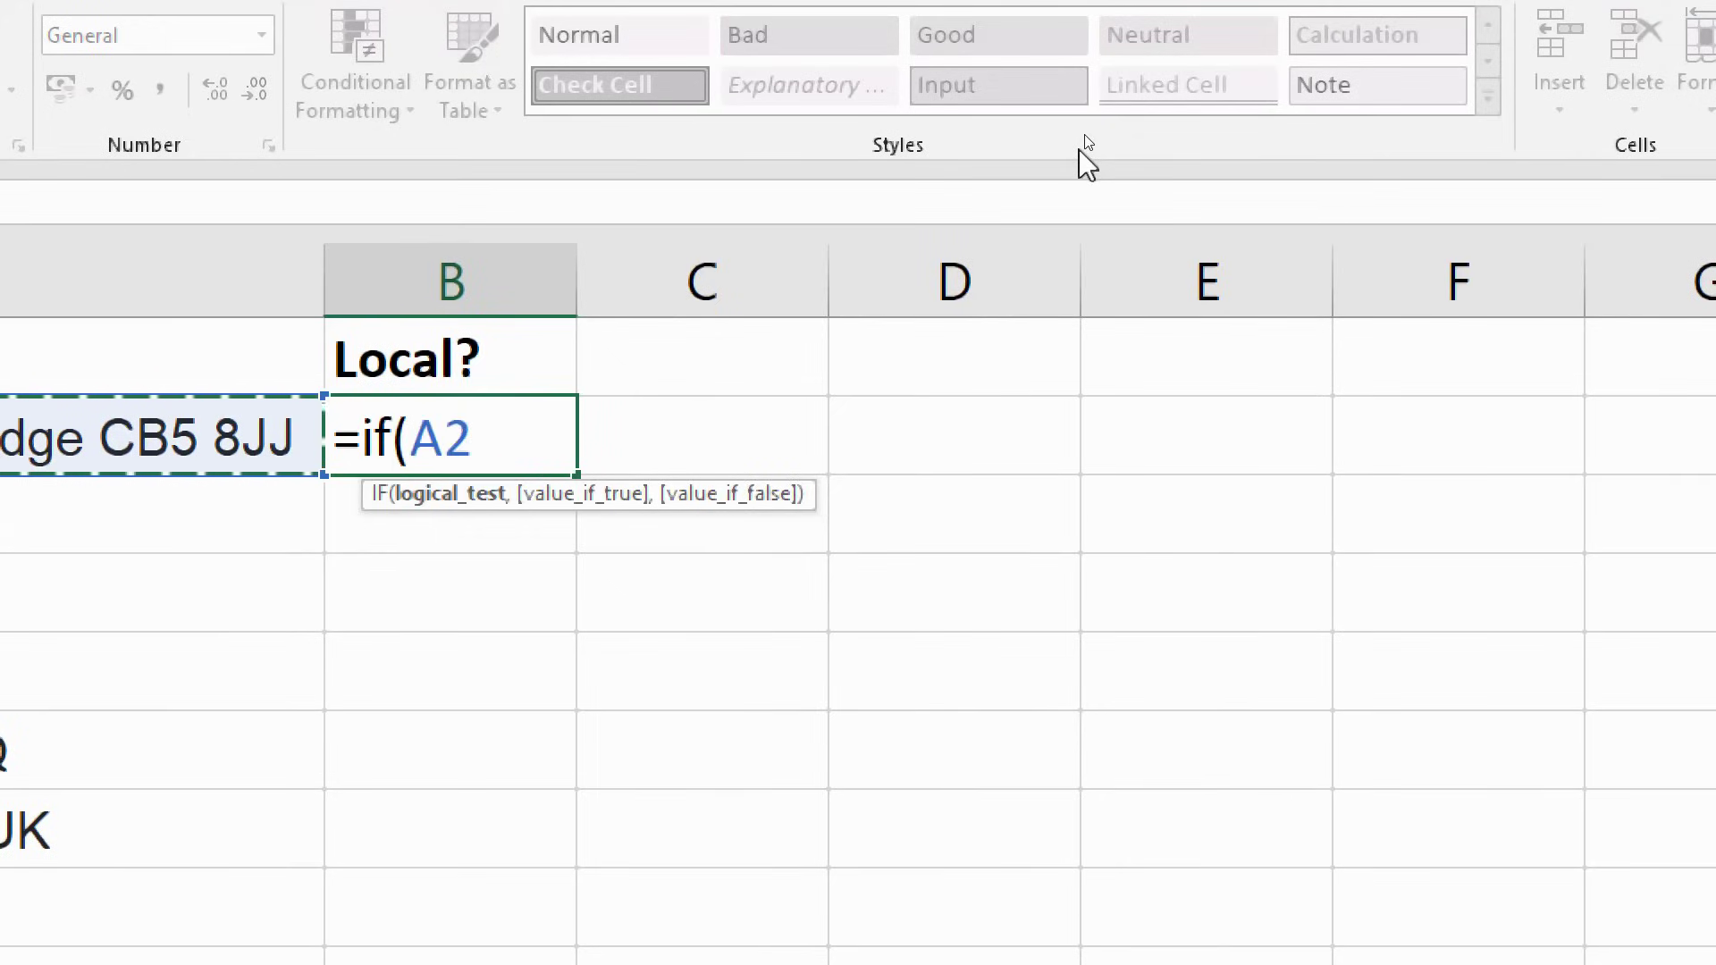
text(=")
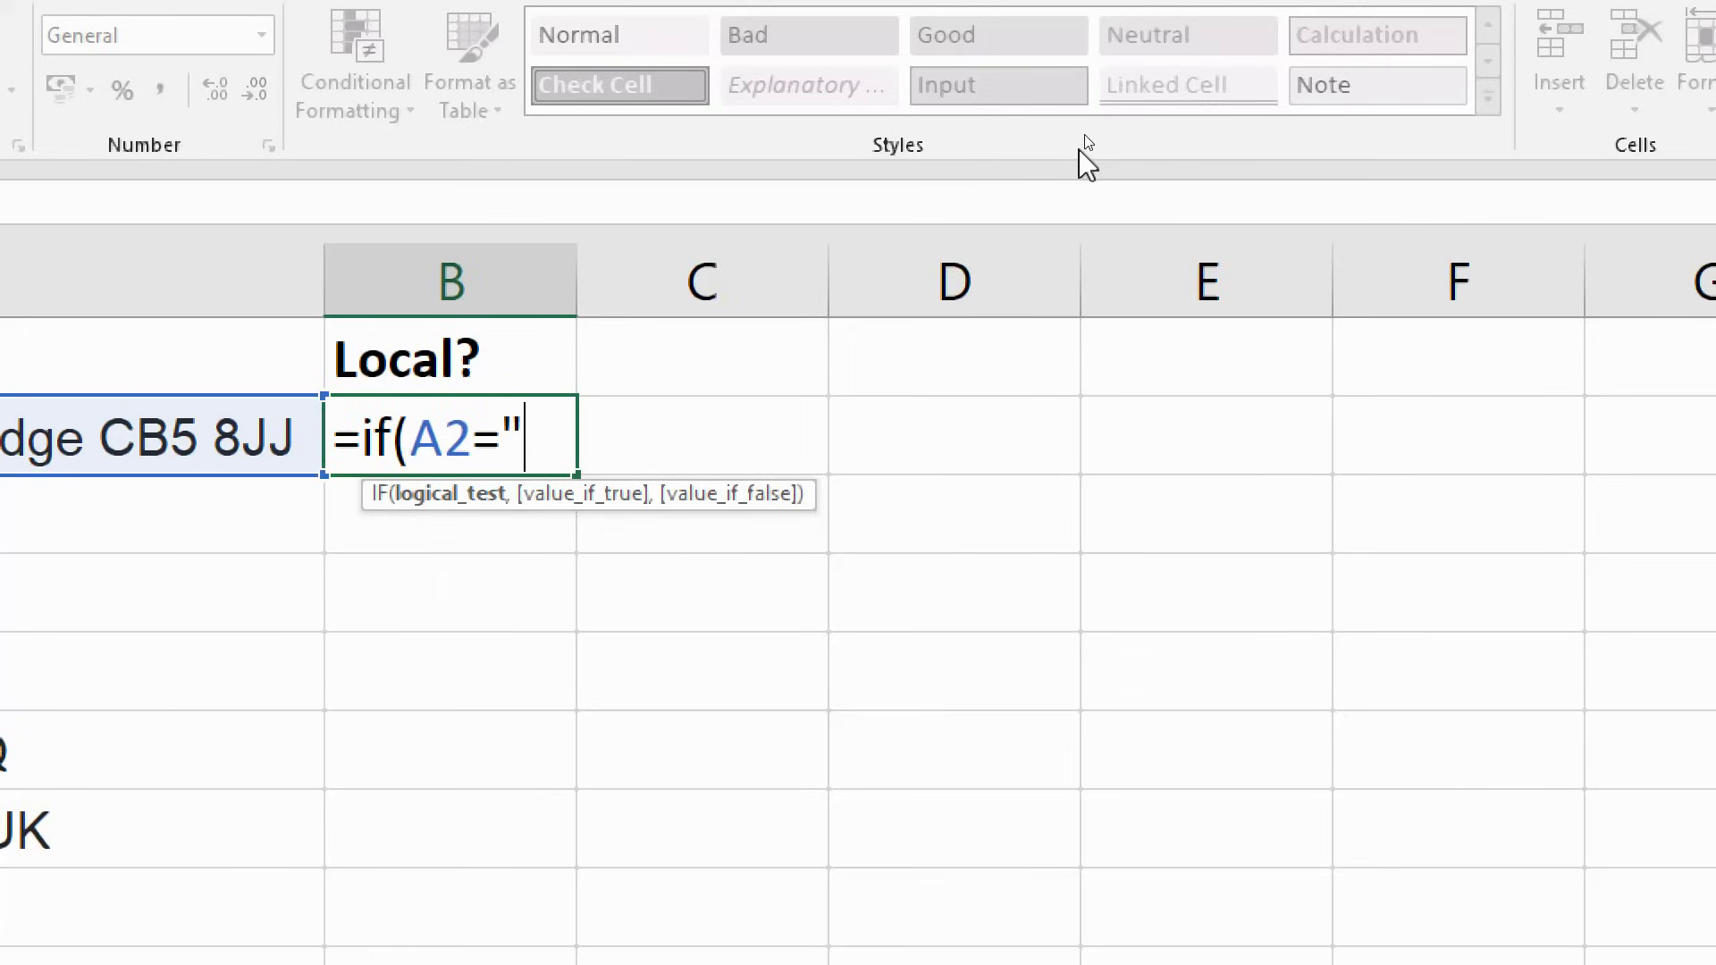
text(CB2)
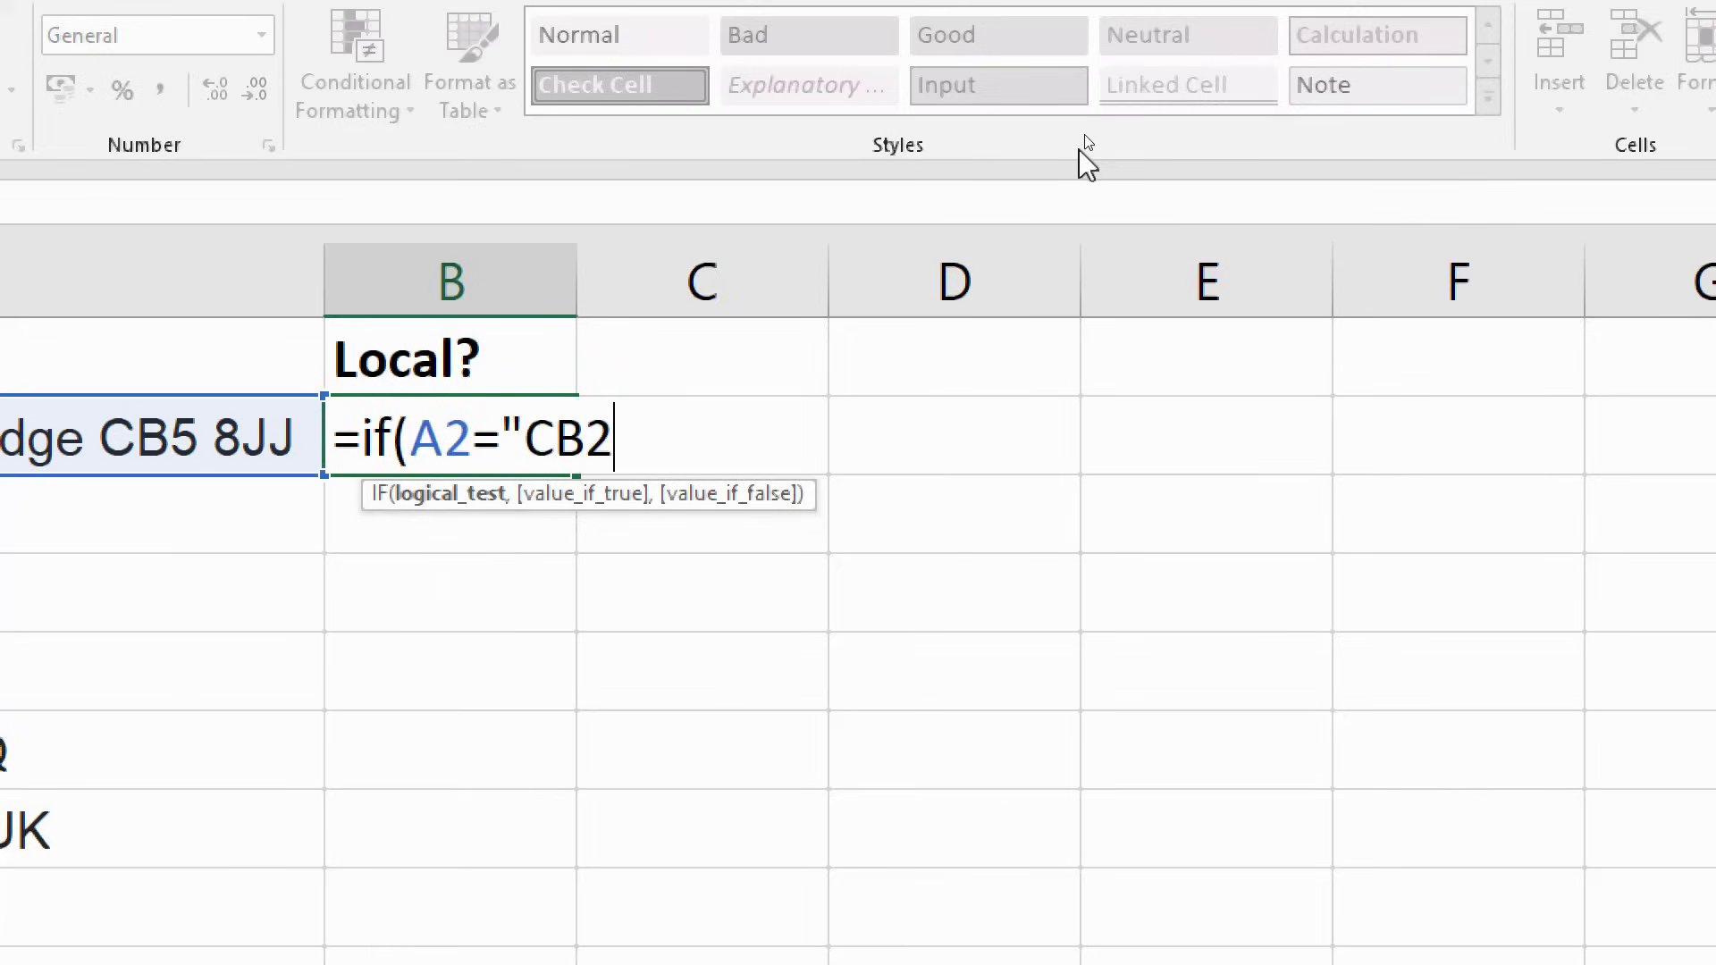
text(")
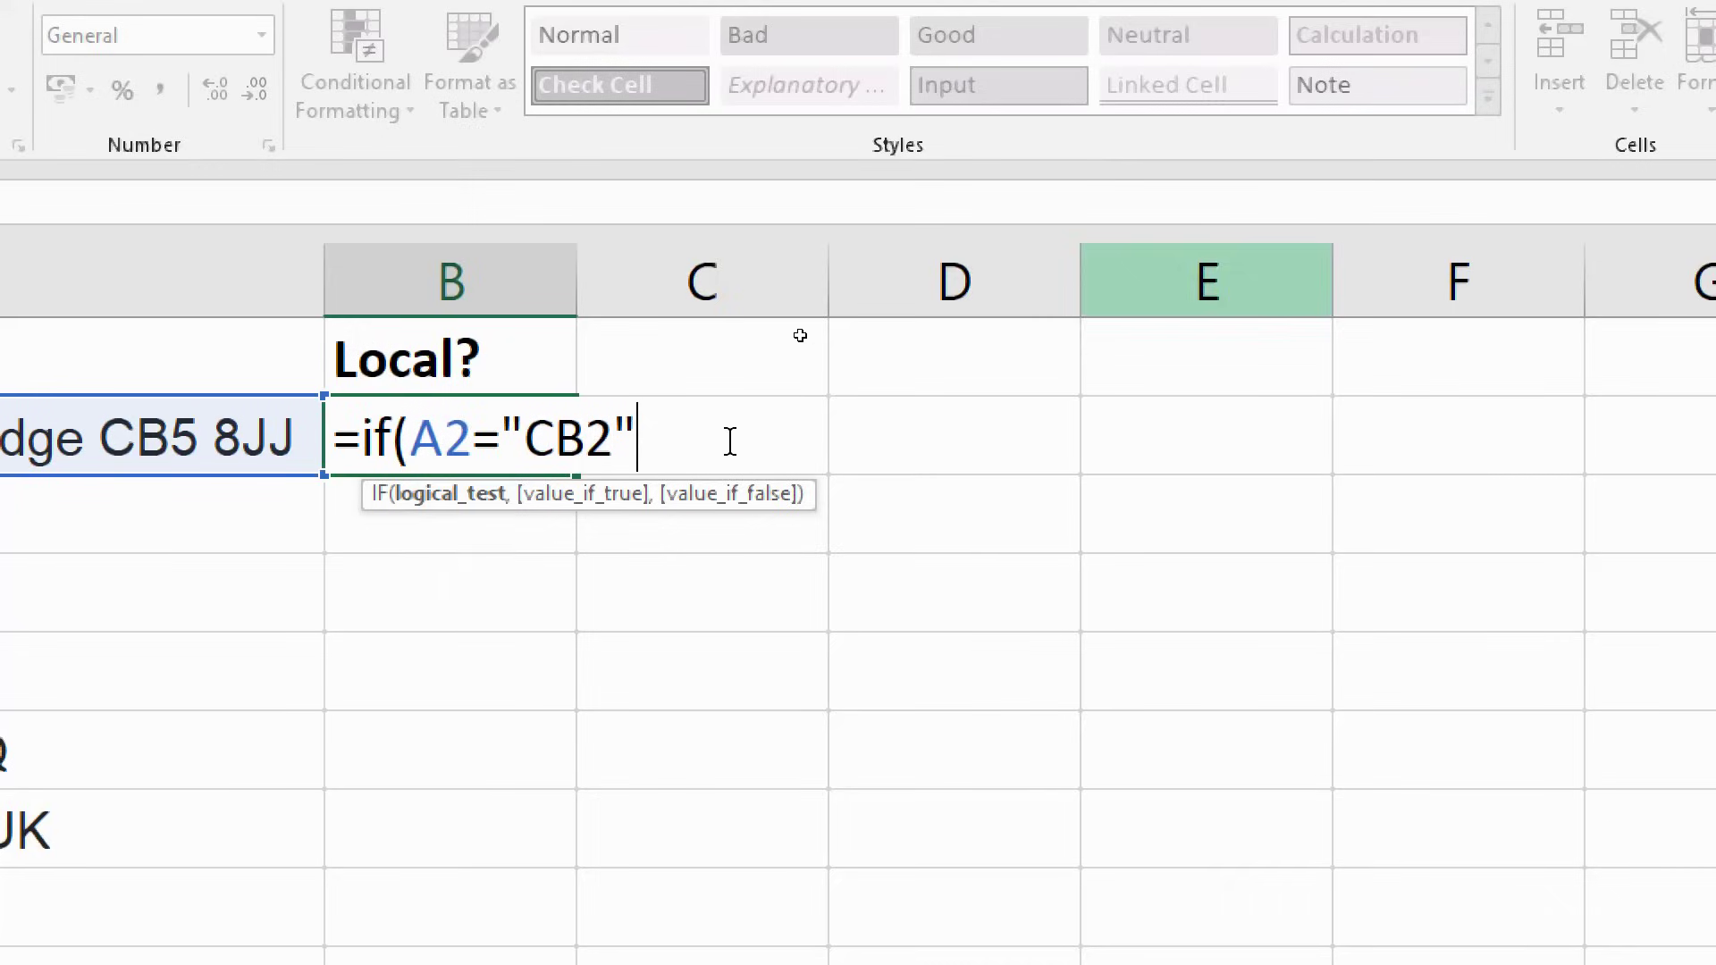
drag(502, 434, 640, 429)
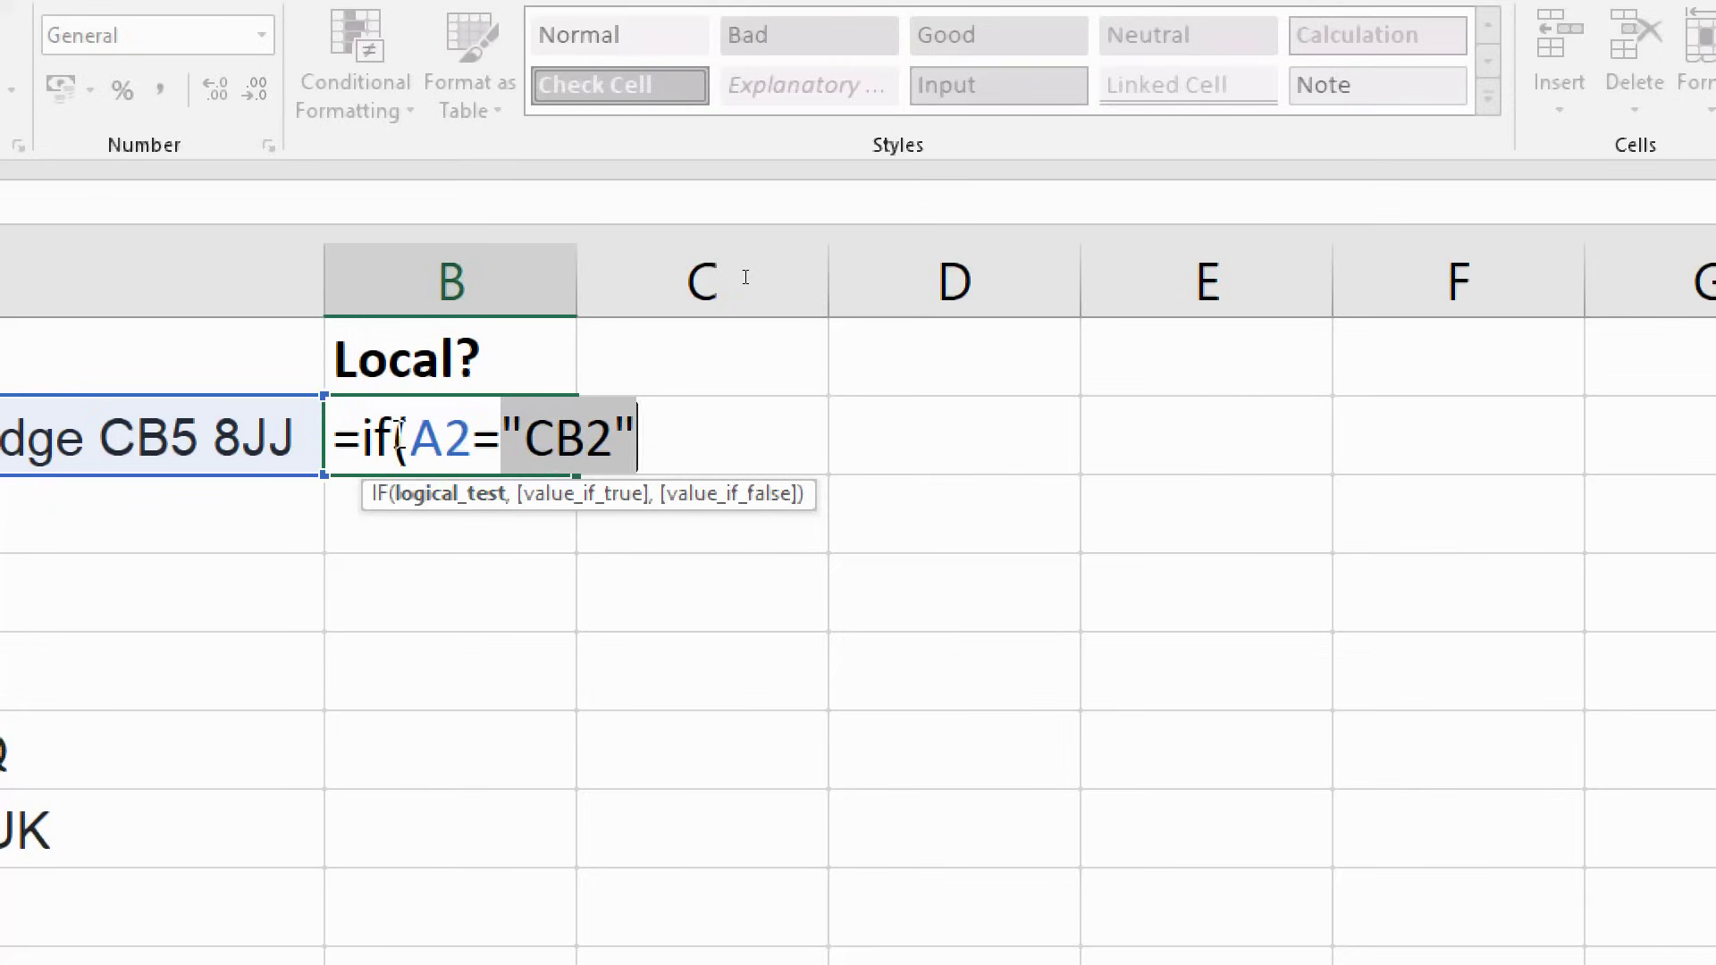
drag(409, 431, 503, 420)
Replace A2= with search so B2 reads =if(search"CB2".
text(search)
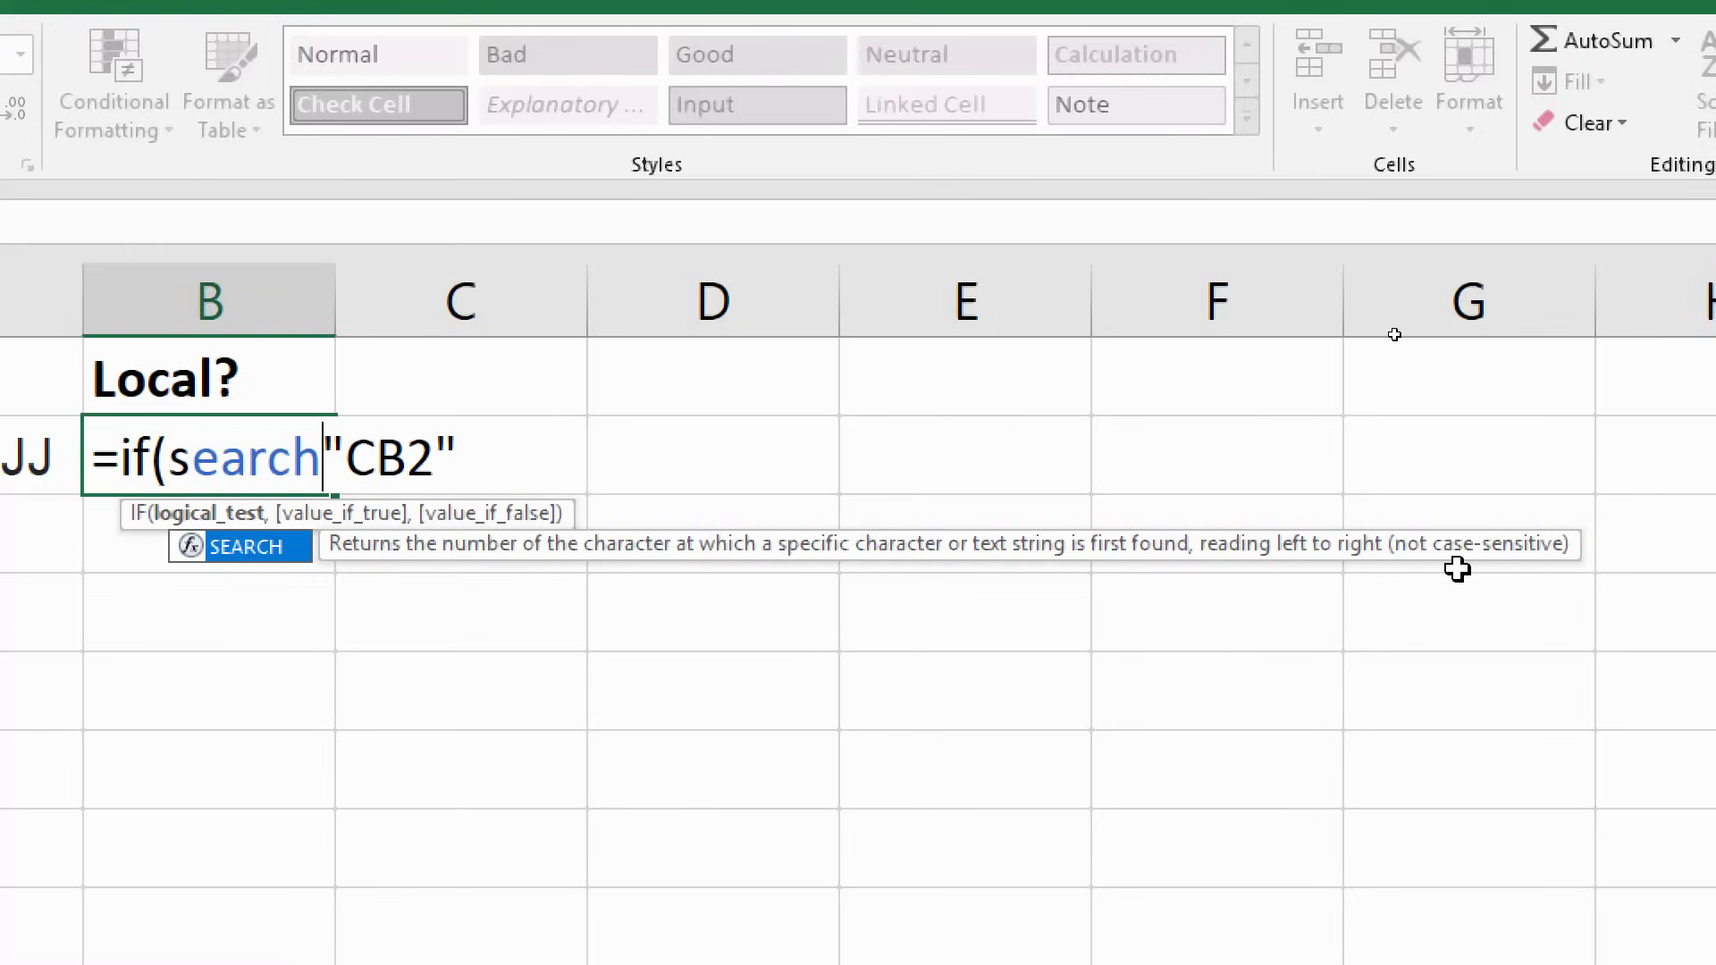
click(351, 460)
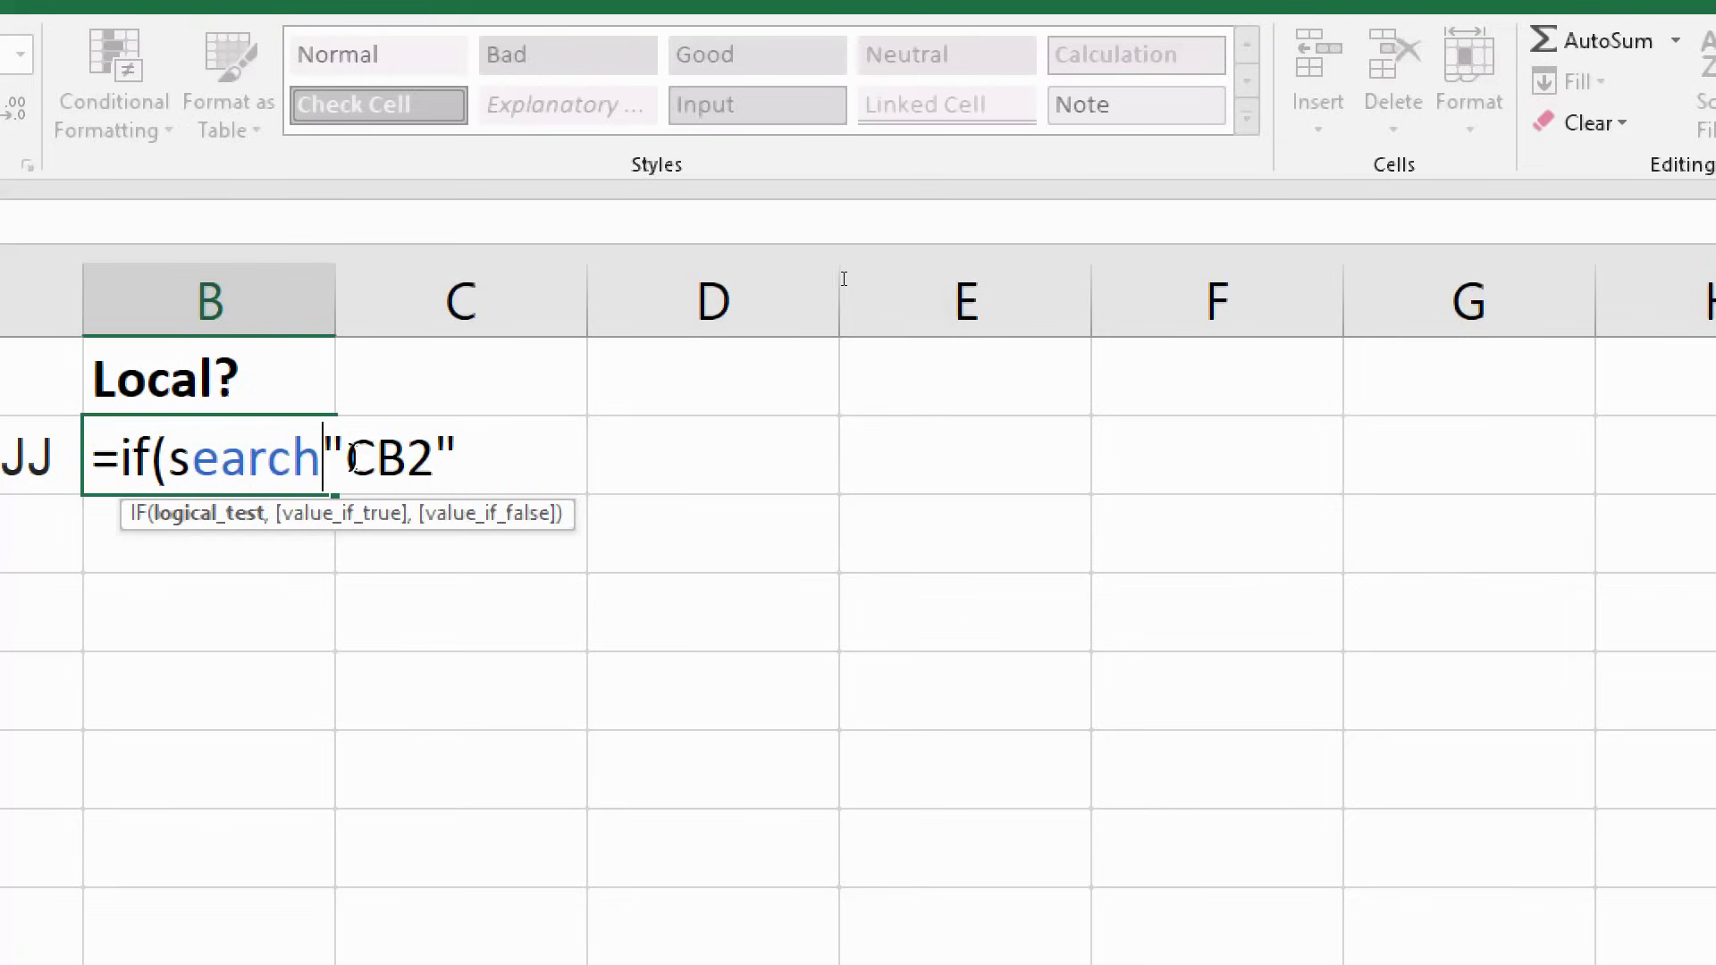
drag(349, 459, 433, 460)
click(456, 460)
drag(182, 459, 327, 459)
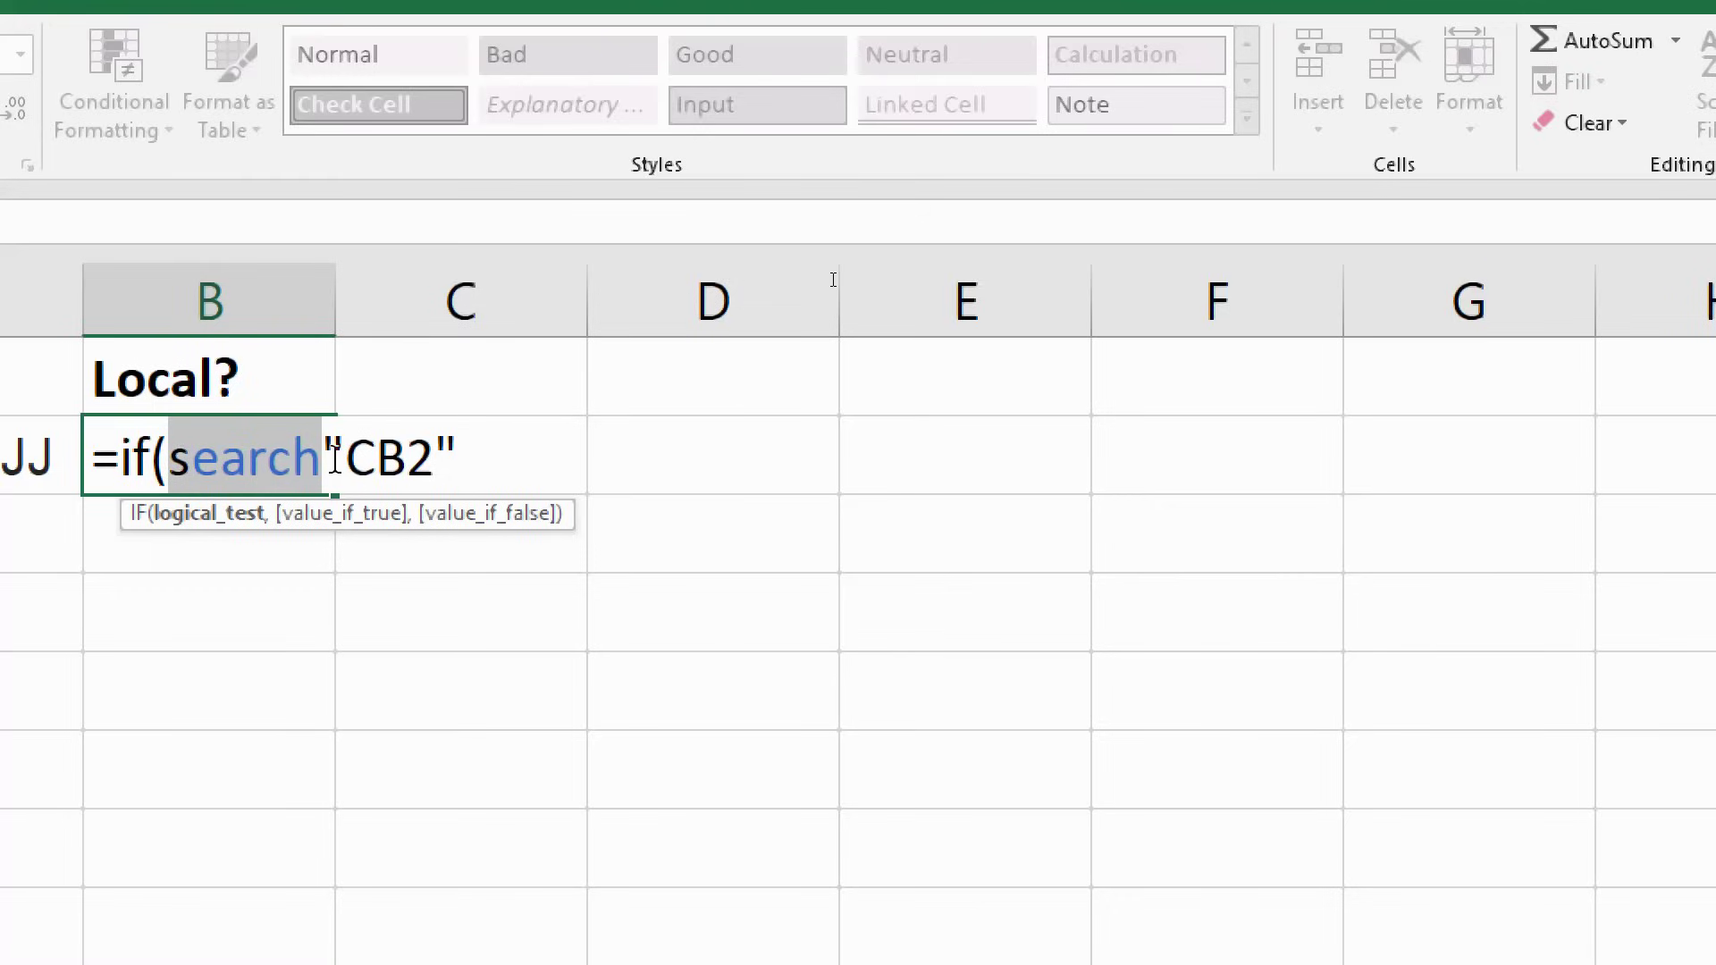
Add an opening bracket after search and the A2 argument after "CB2".
click(336, 473)
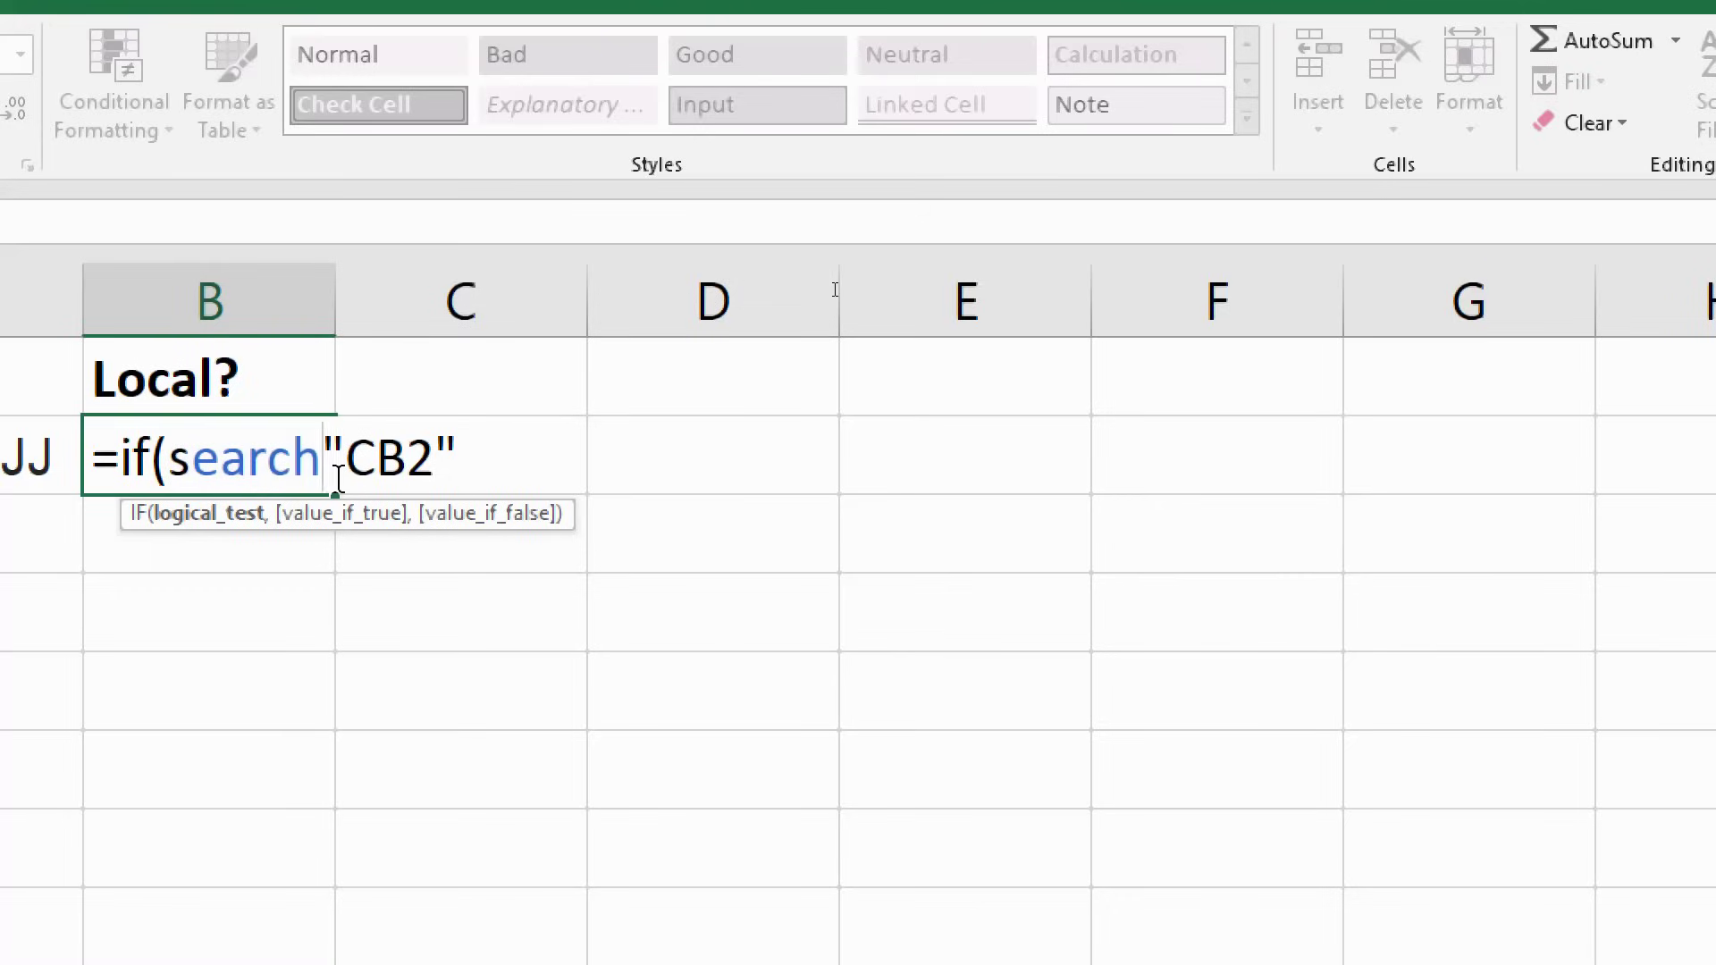
text(()
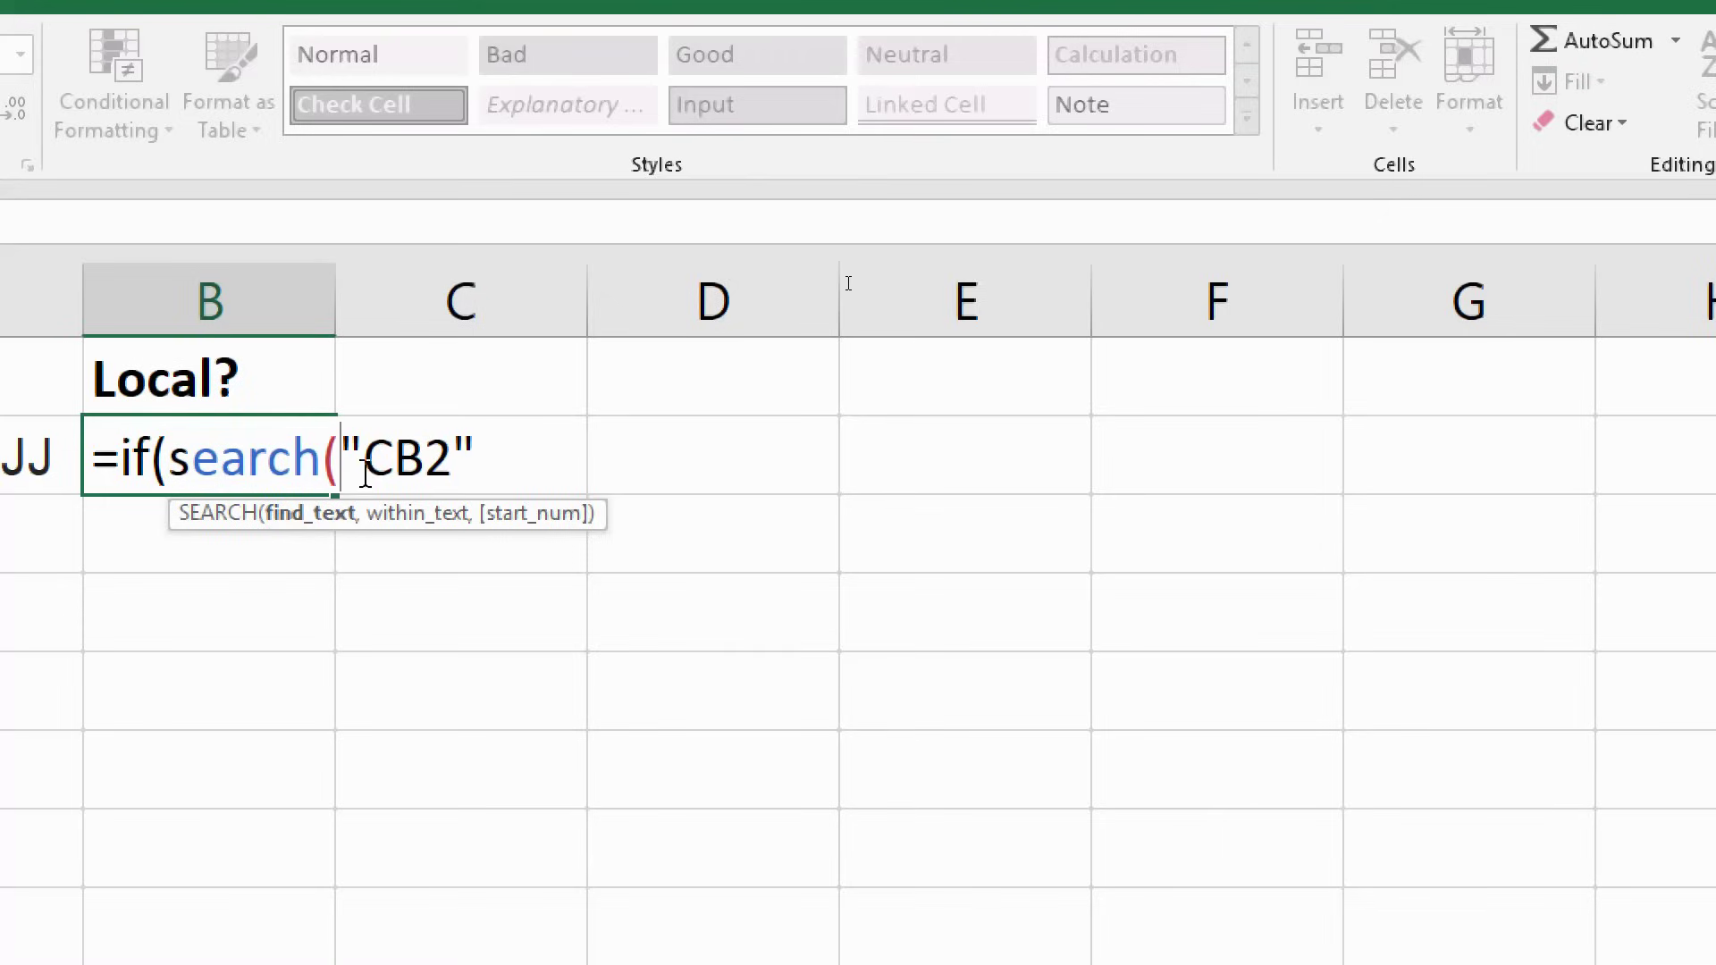
drag(340, 460, 476, 456)
click(483, 458)
text(,)
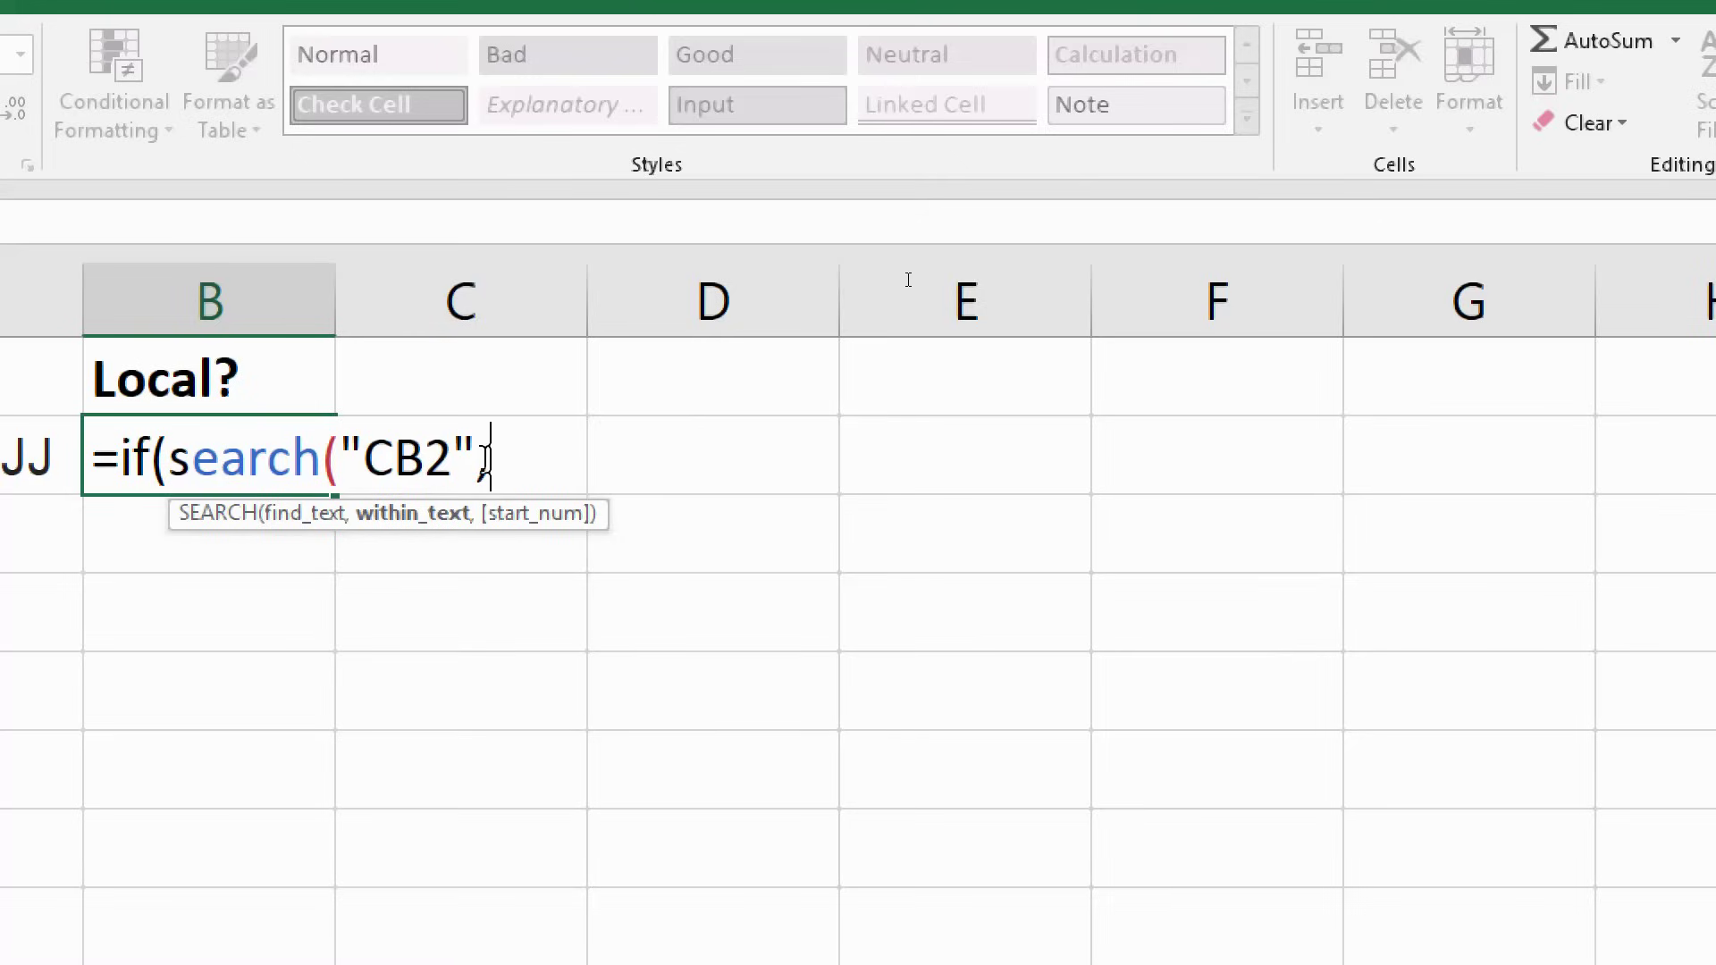
text(A2)
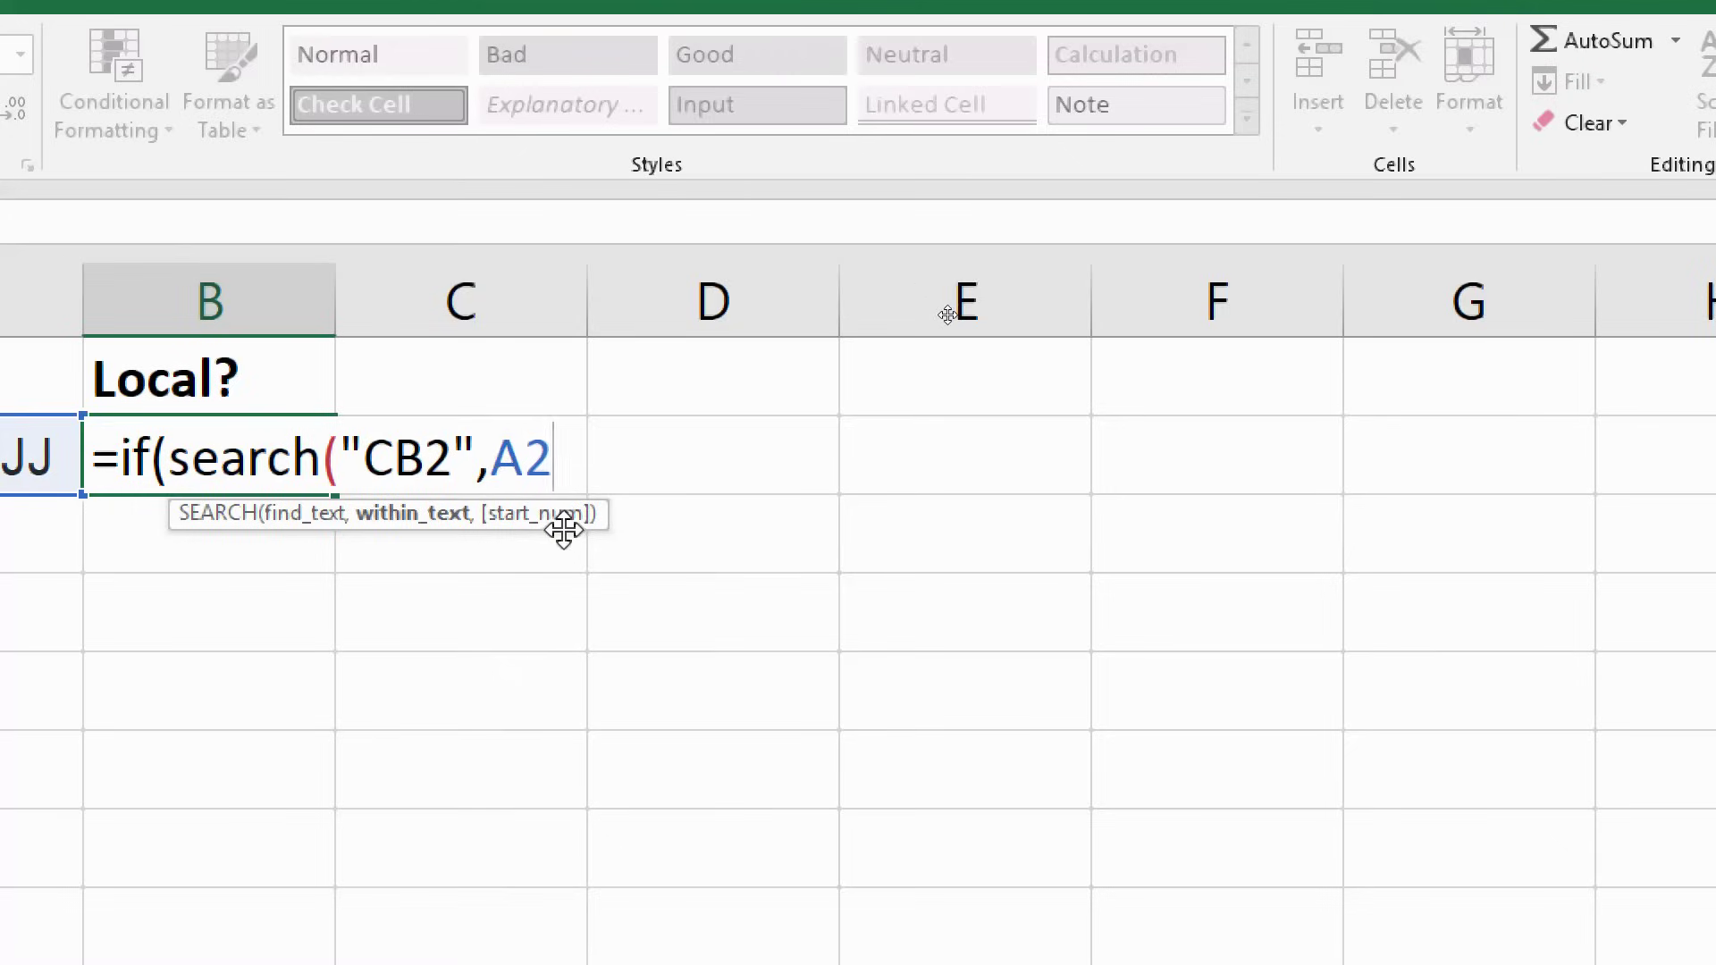
Remove the stray start_num characters and close SEARCH, giving search("CB2",A2).
double_click(512, 470)
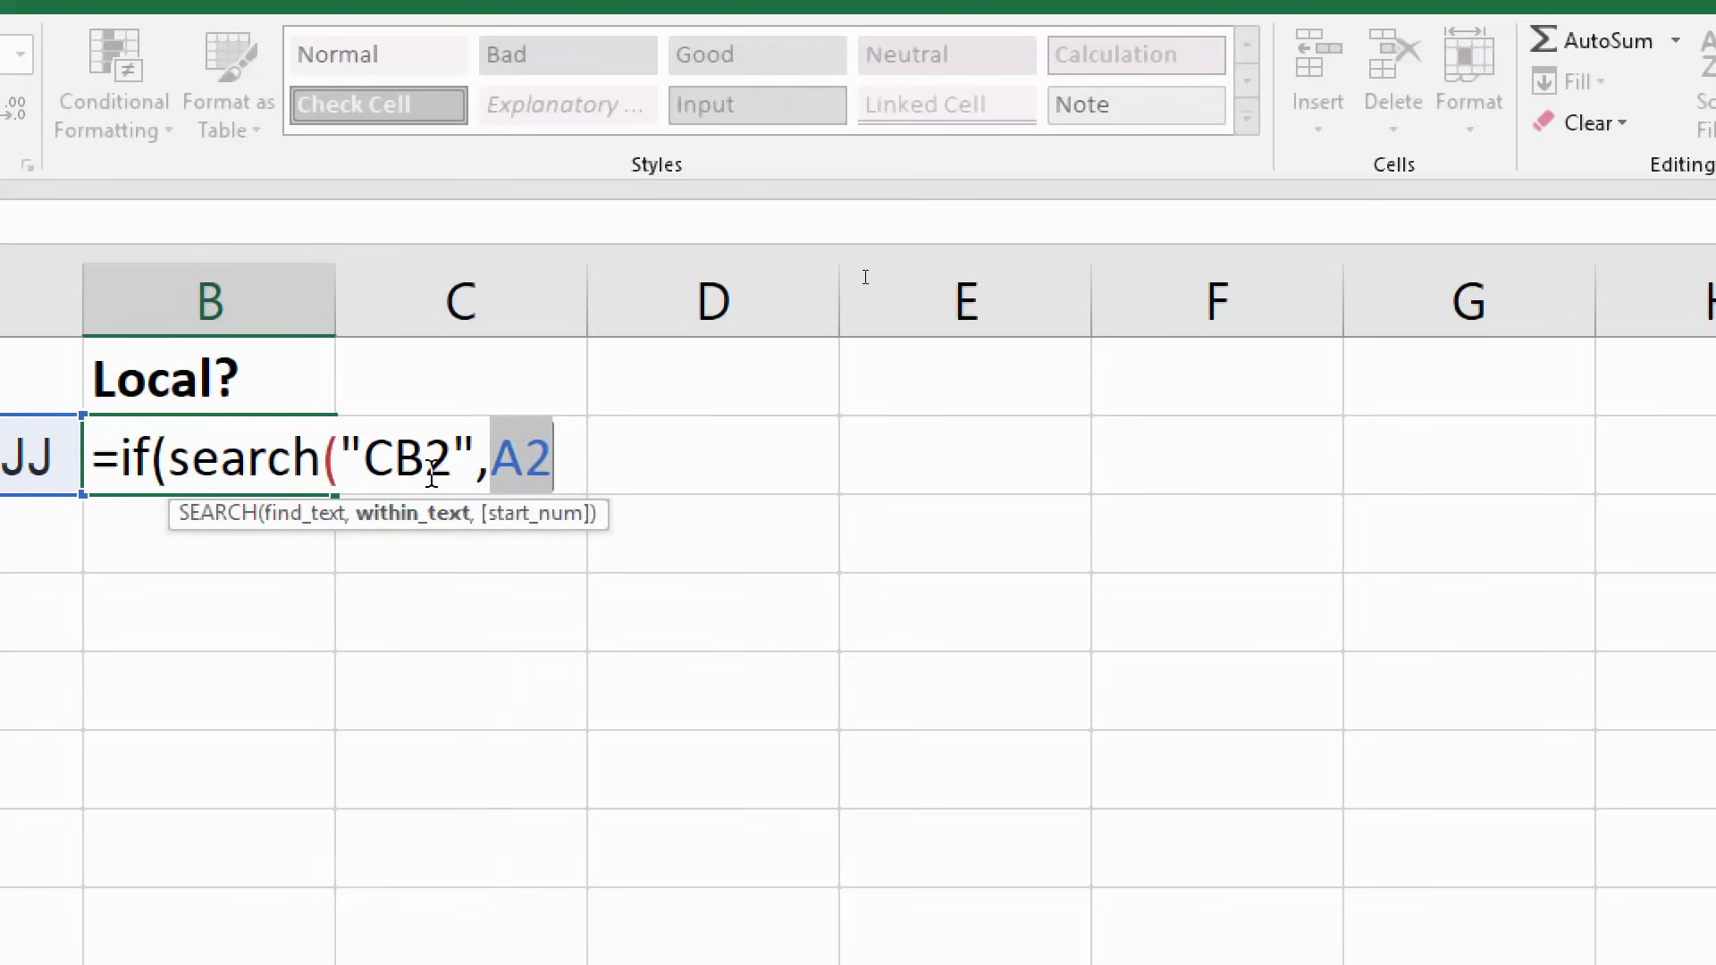
double_click(392, 458)
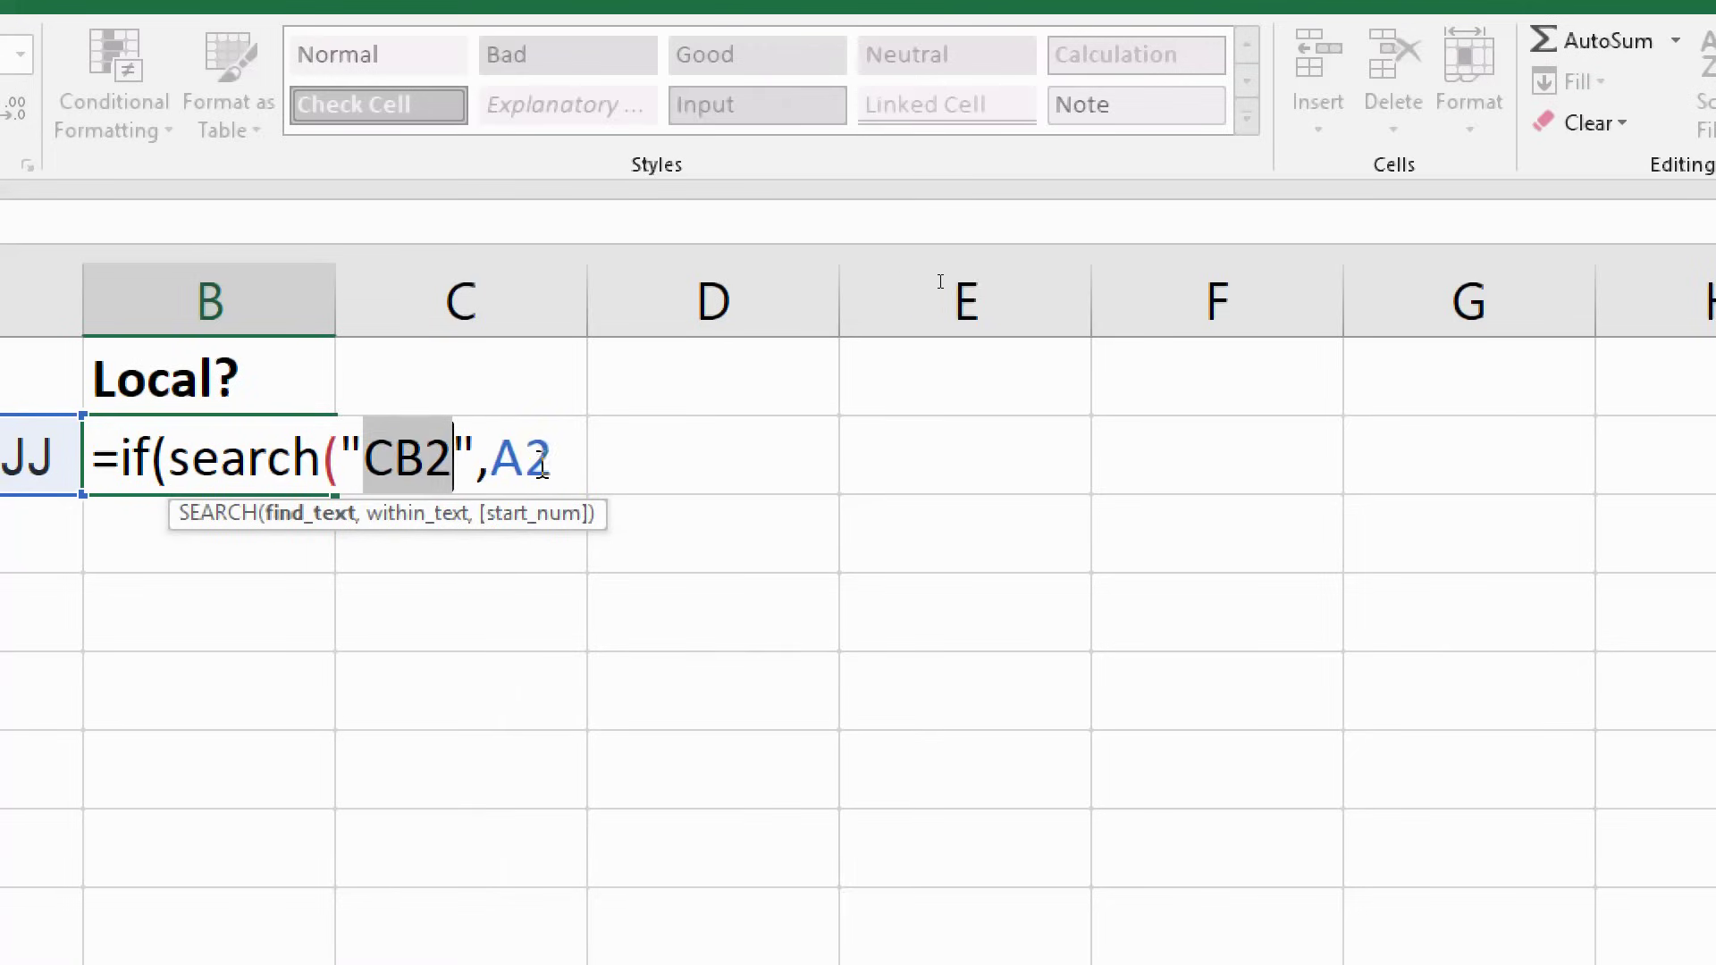
click(566, 481)
text(,1)
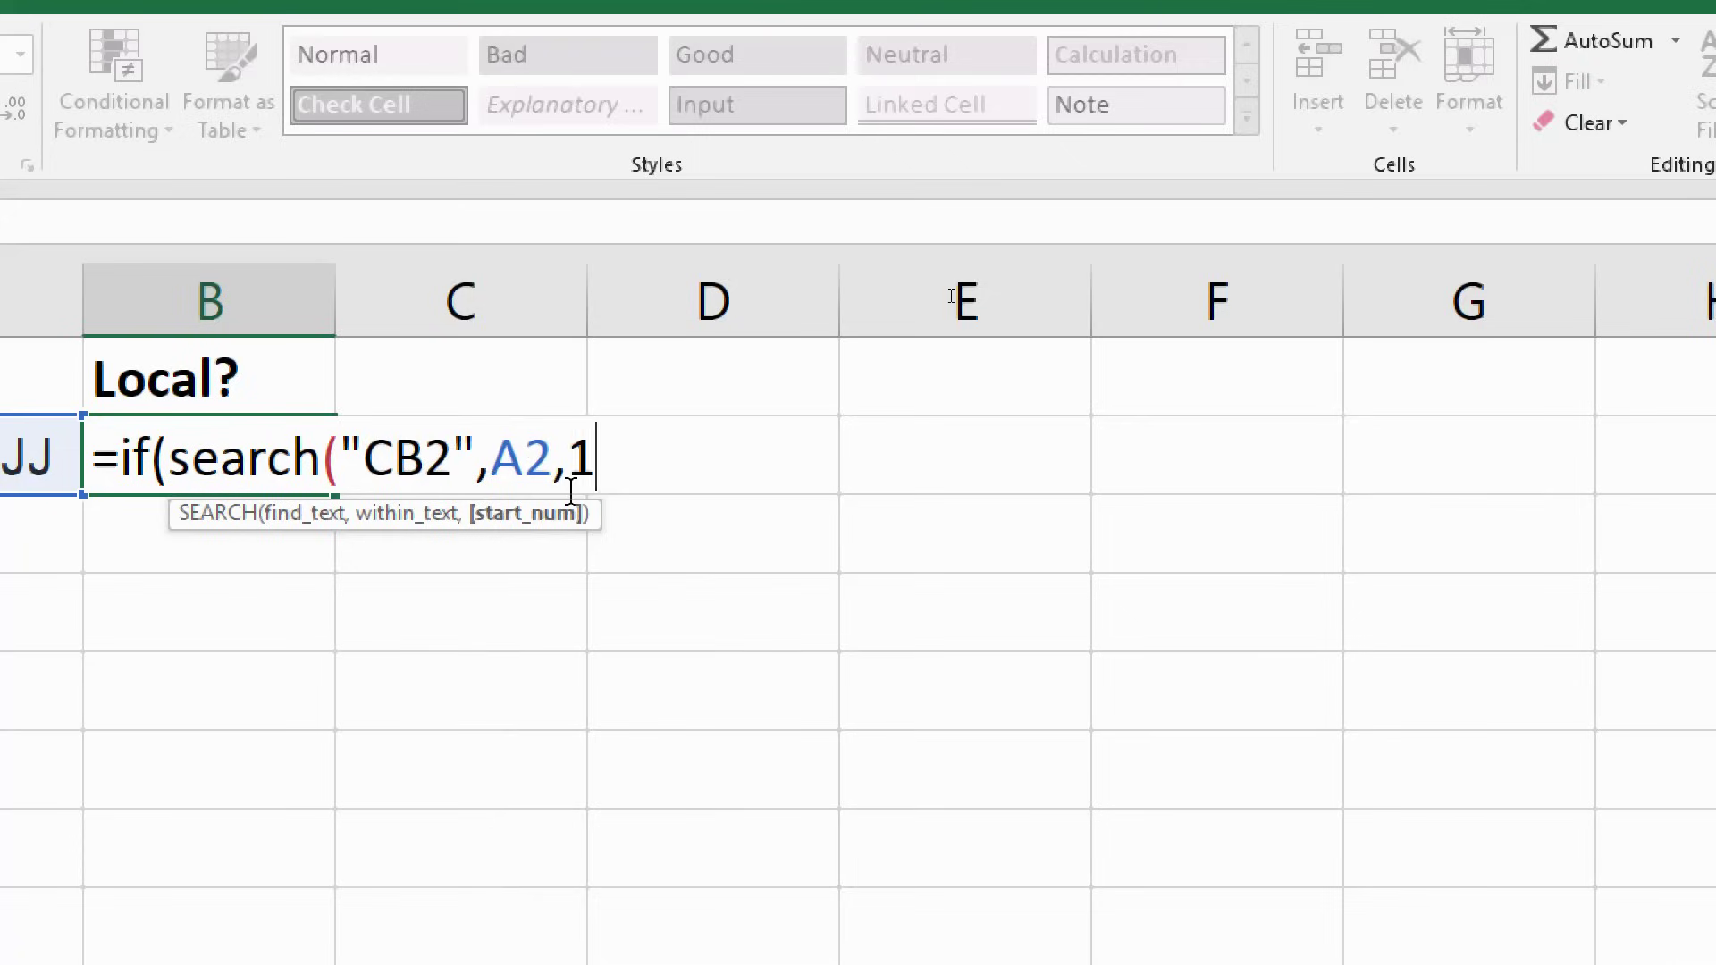
key(BackSpace)
text(6)
key(BackSpace)
key(BackSpace)
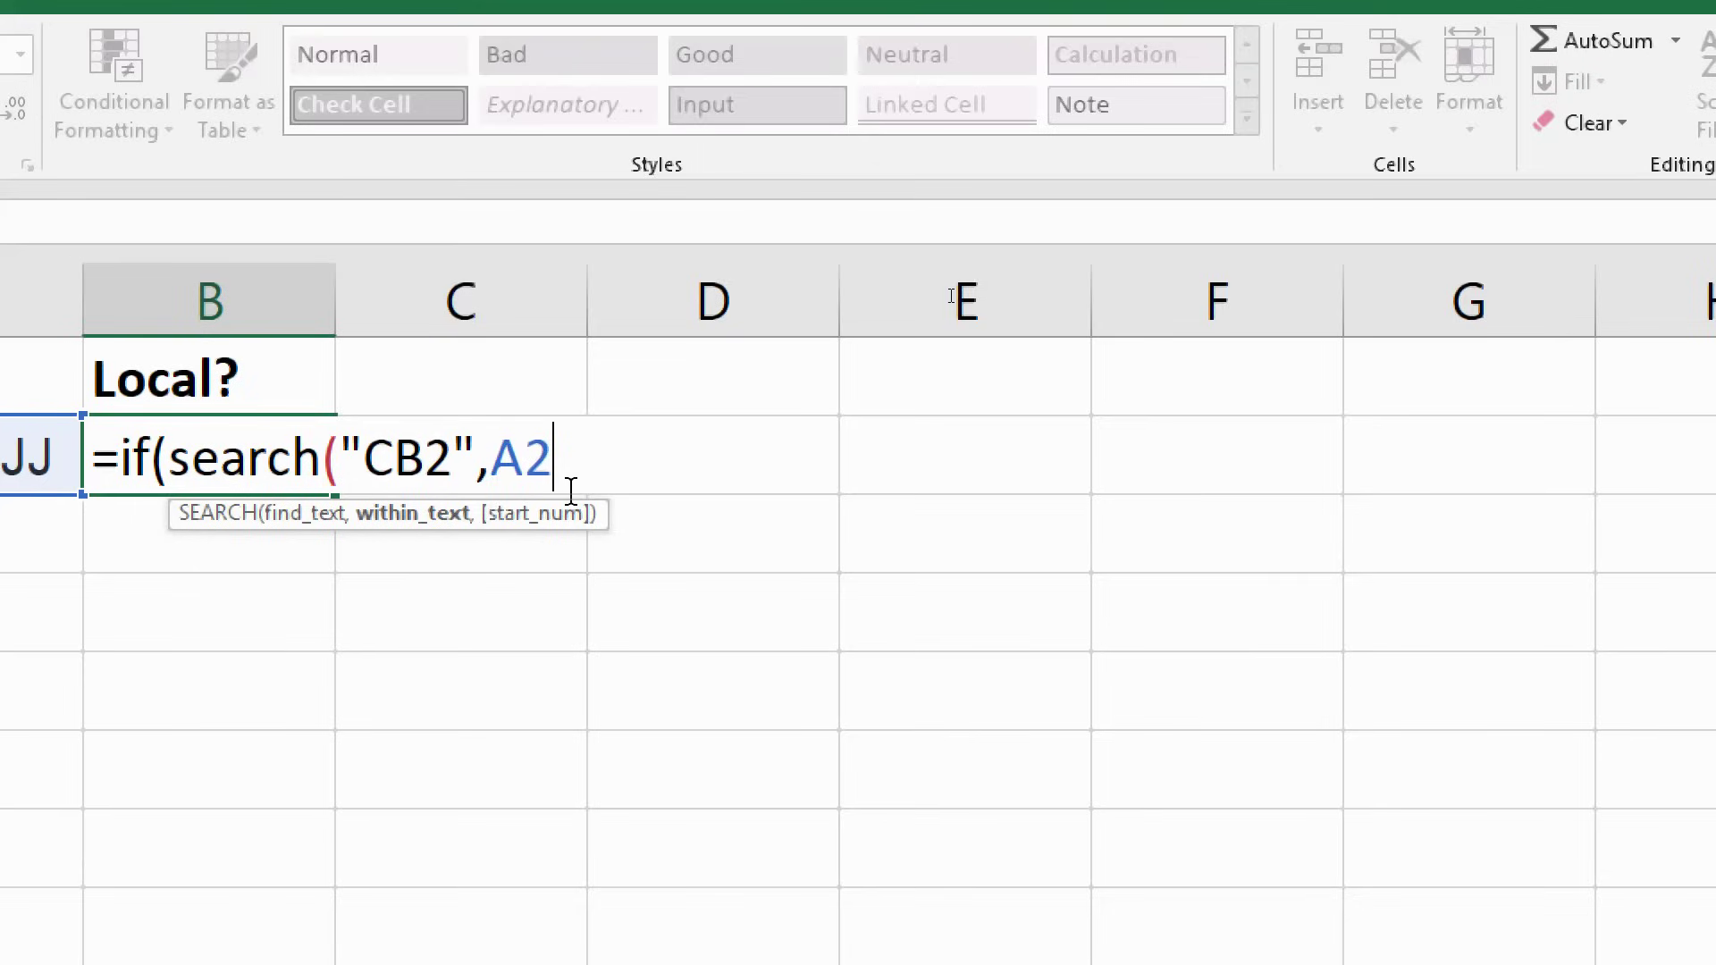
text())
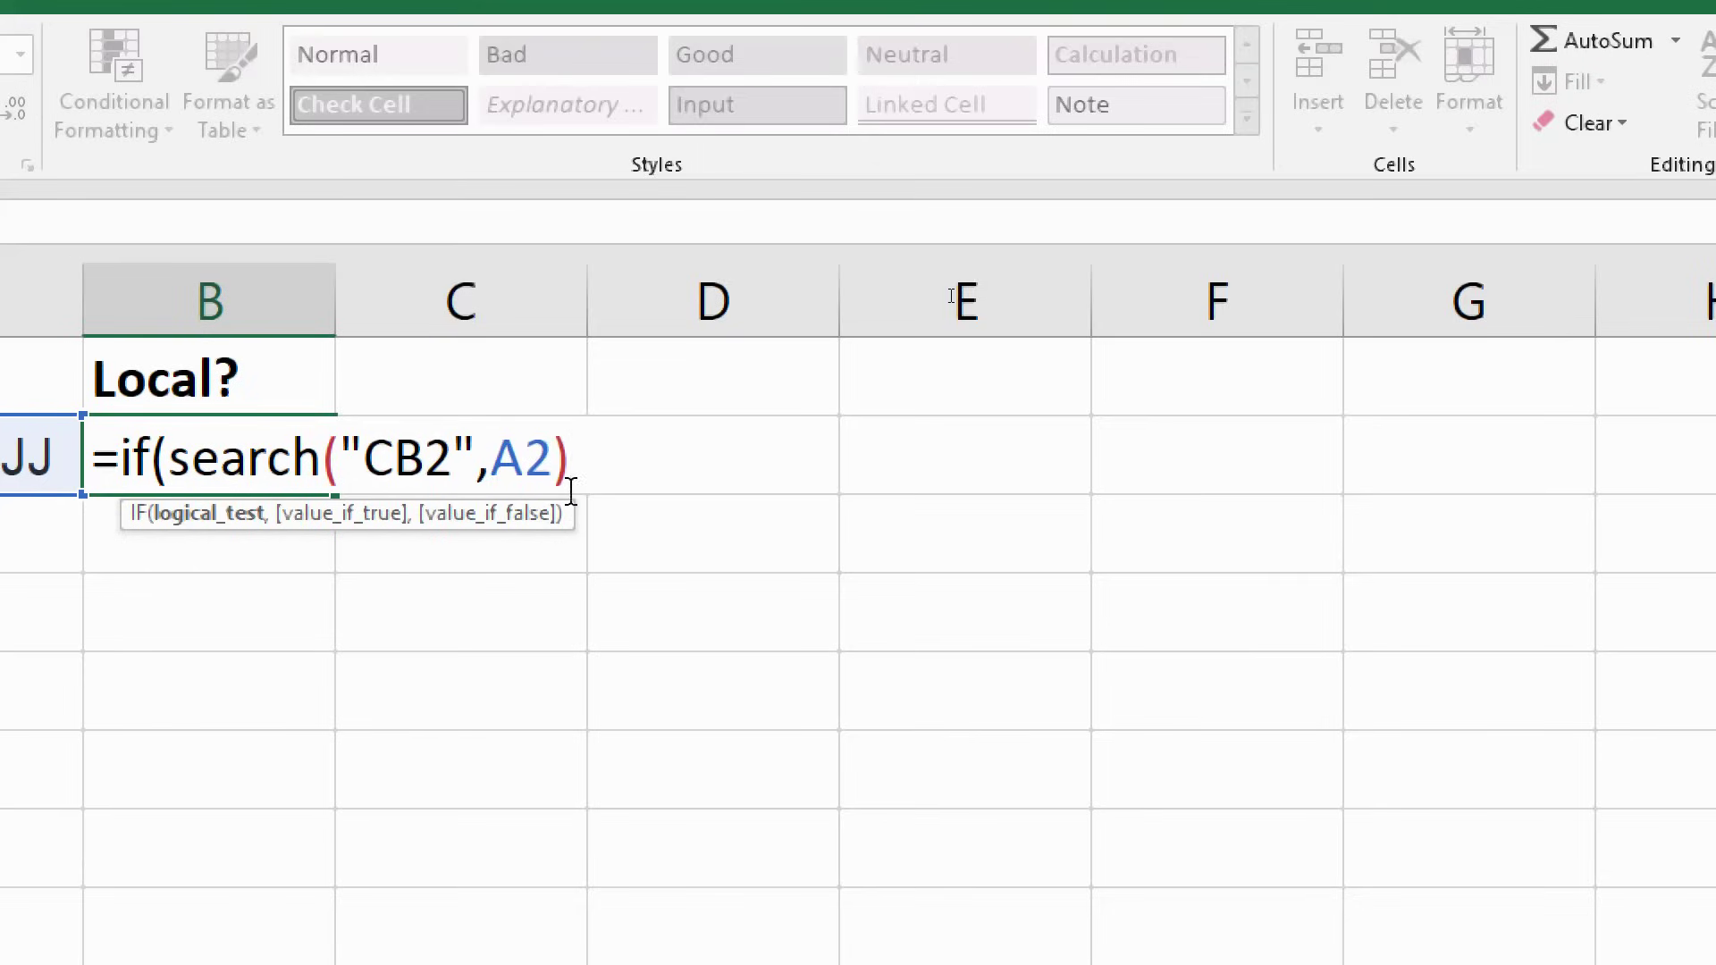
drag(168, 458, 563, 456)
drag(368, 458, 552, 459)
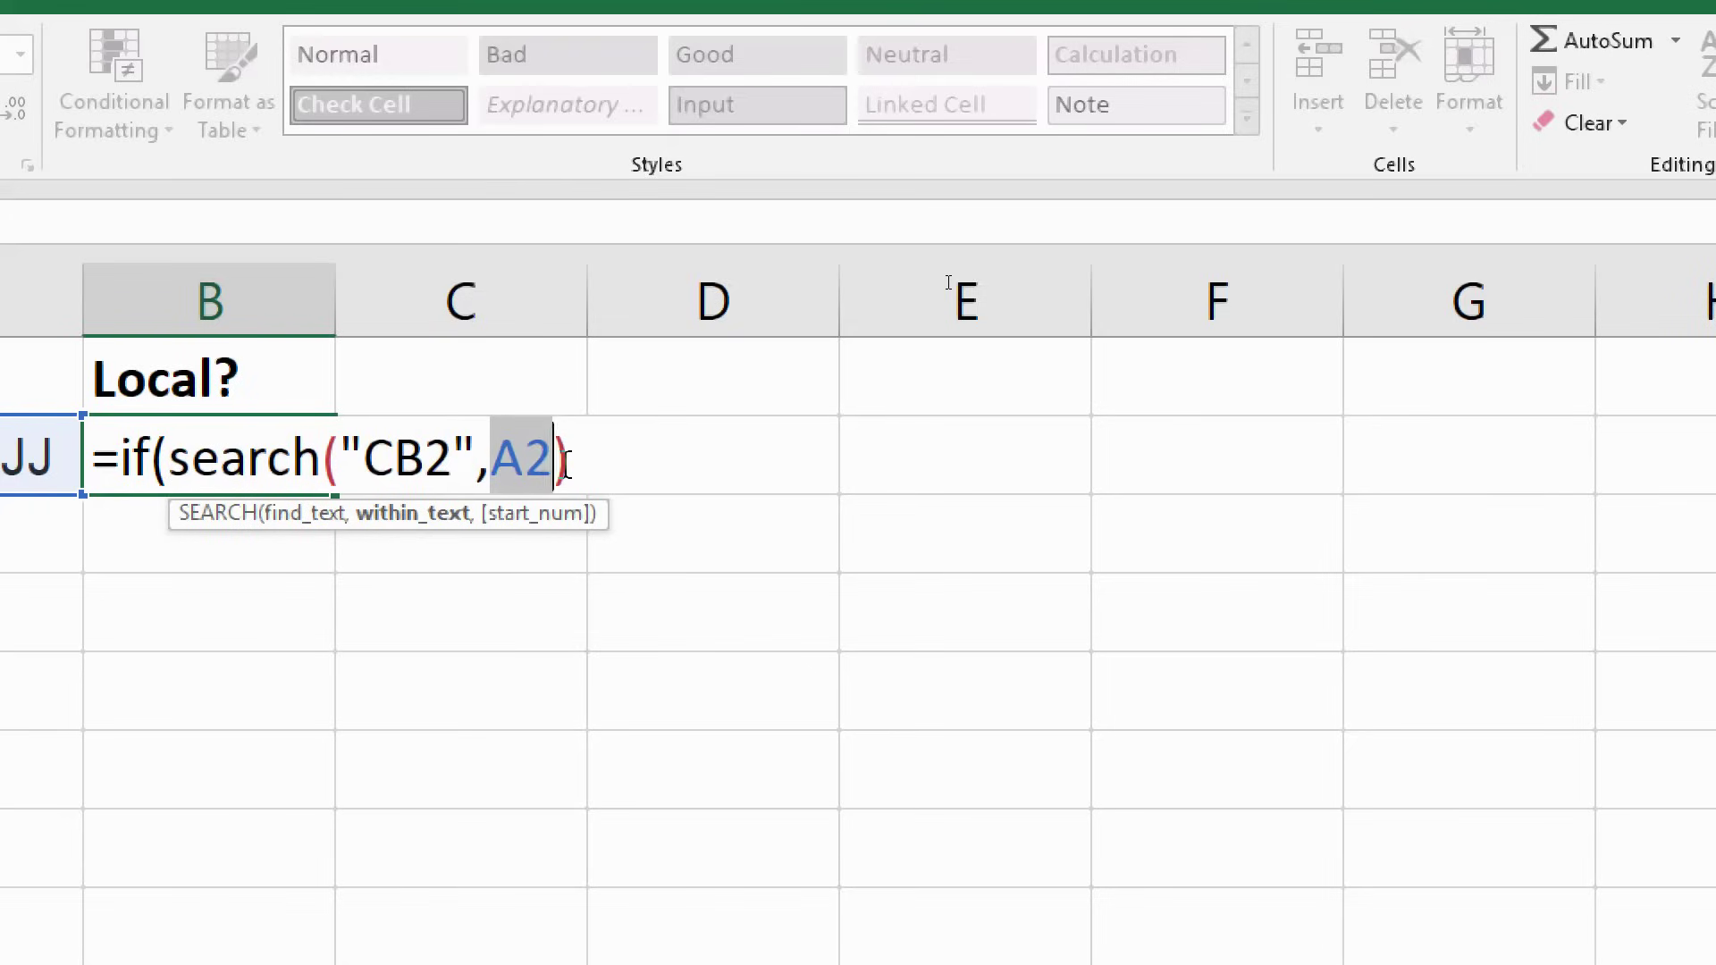
key(Right)
Insert ISNUMBER before search in B2's formula using AutoComplete.
click(170, 457)
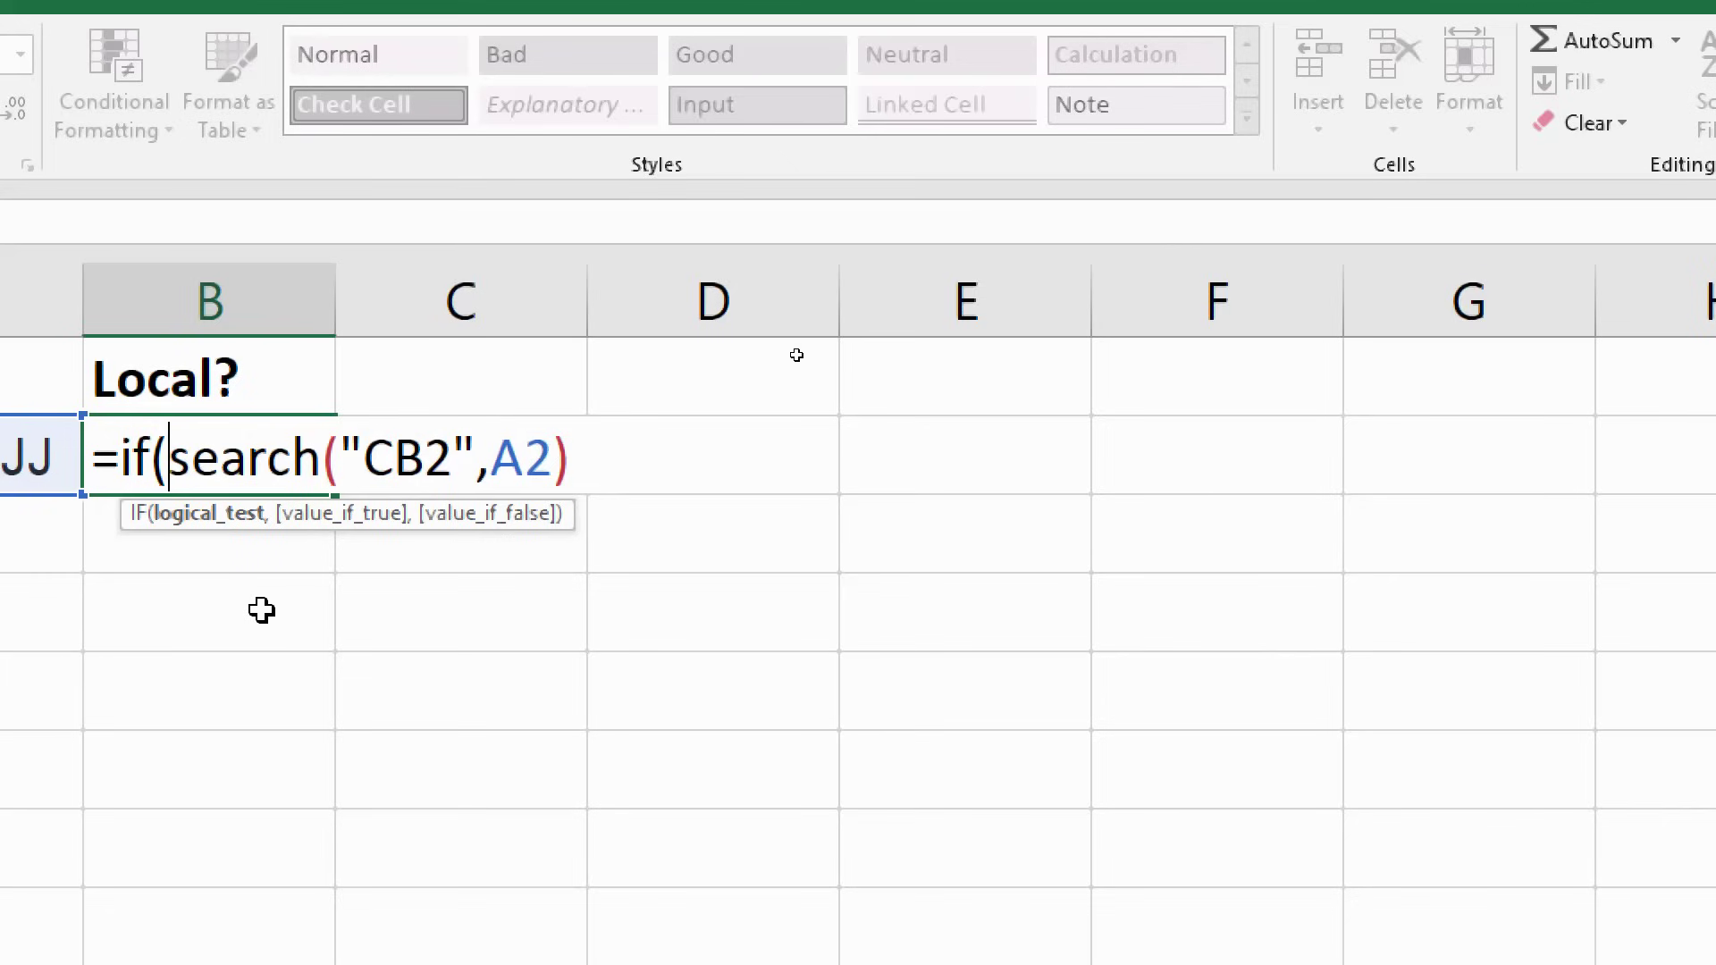
text(isnu)
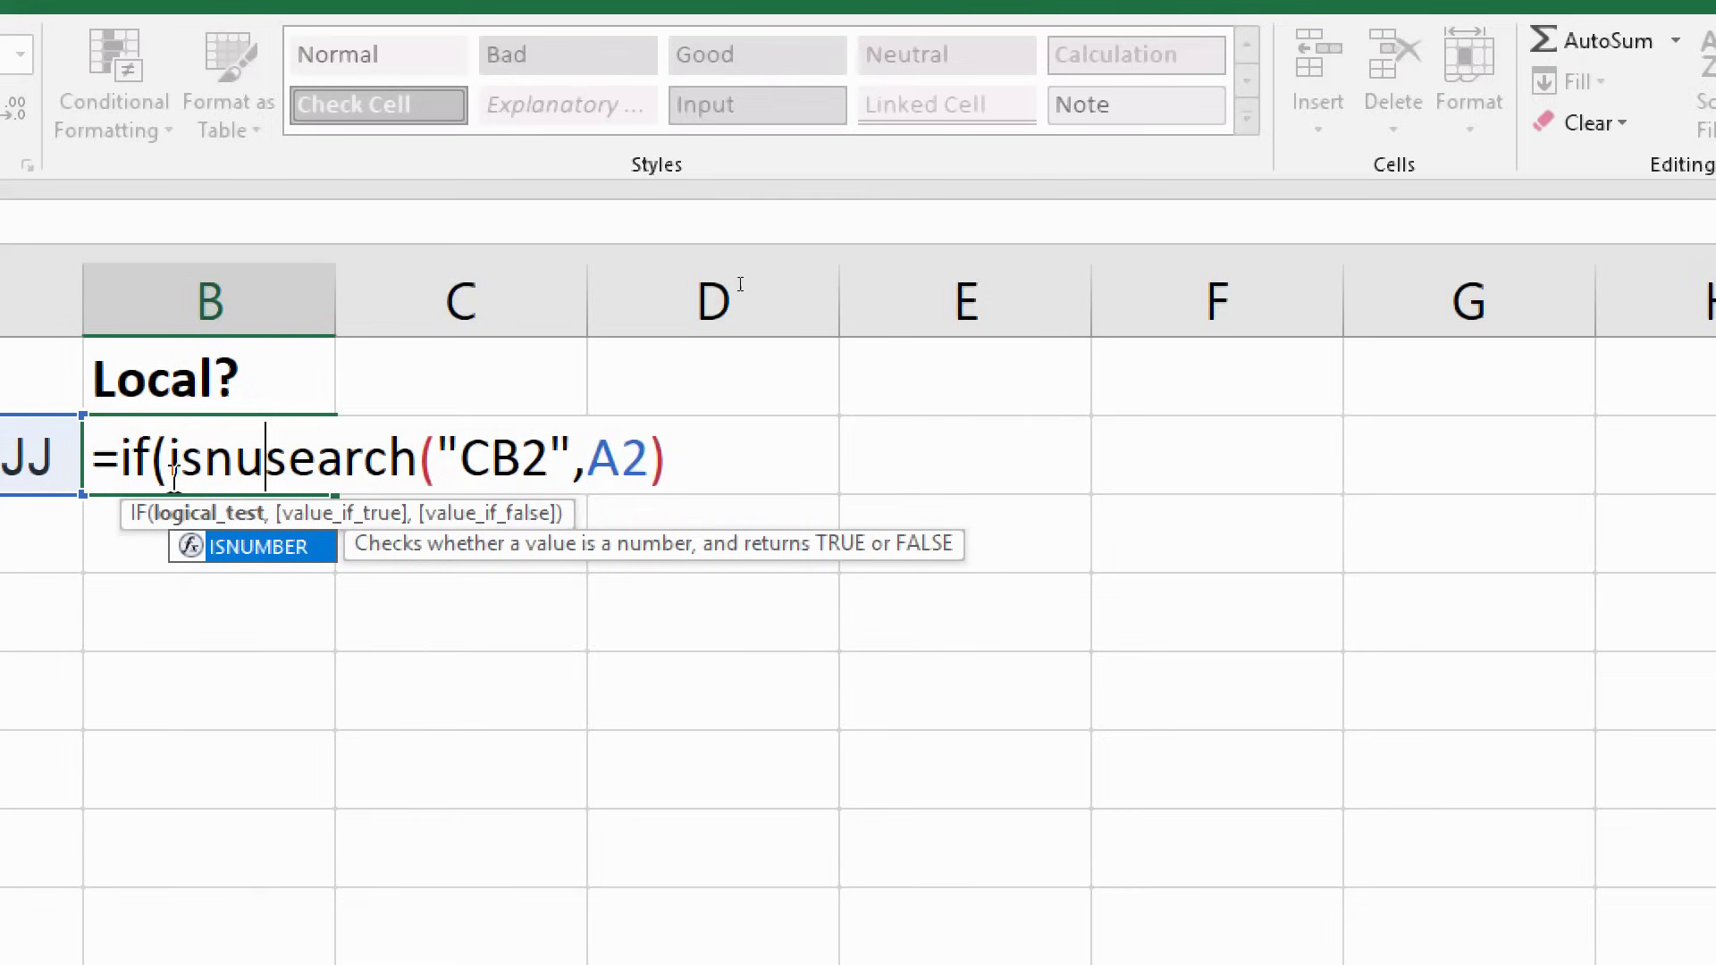
click(130, 460)
double_click(142, 463)
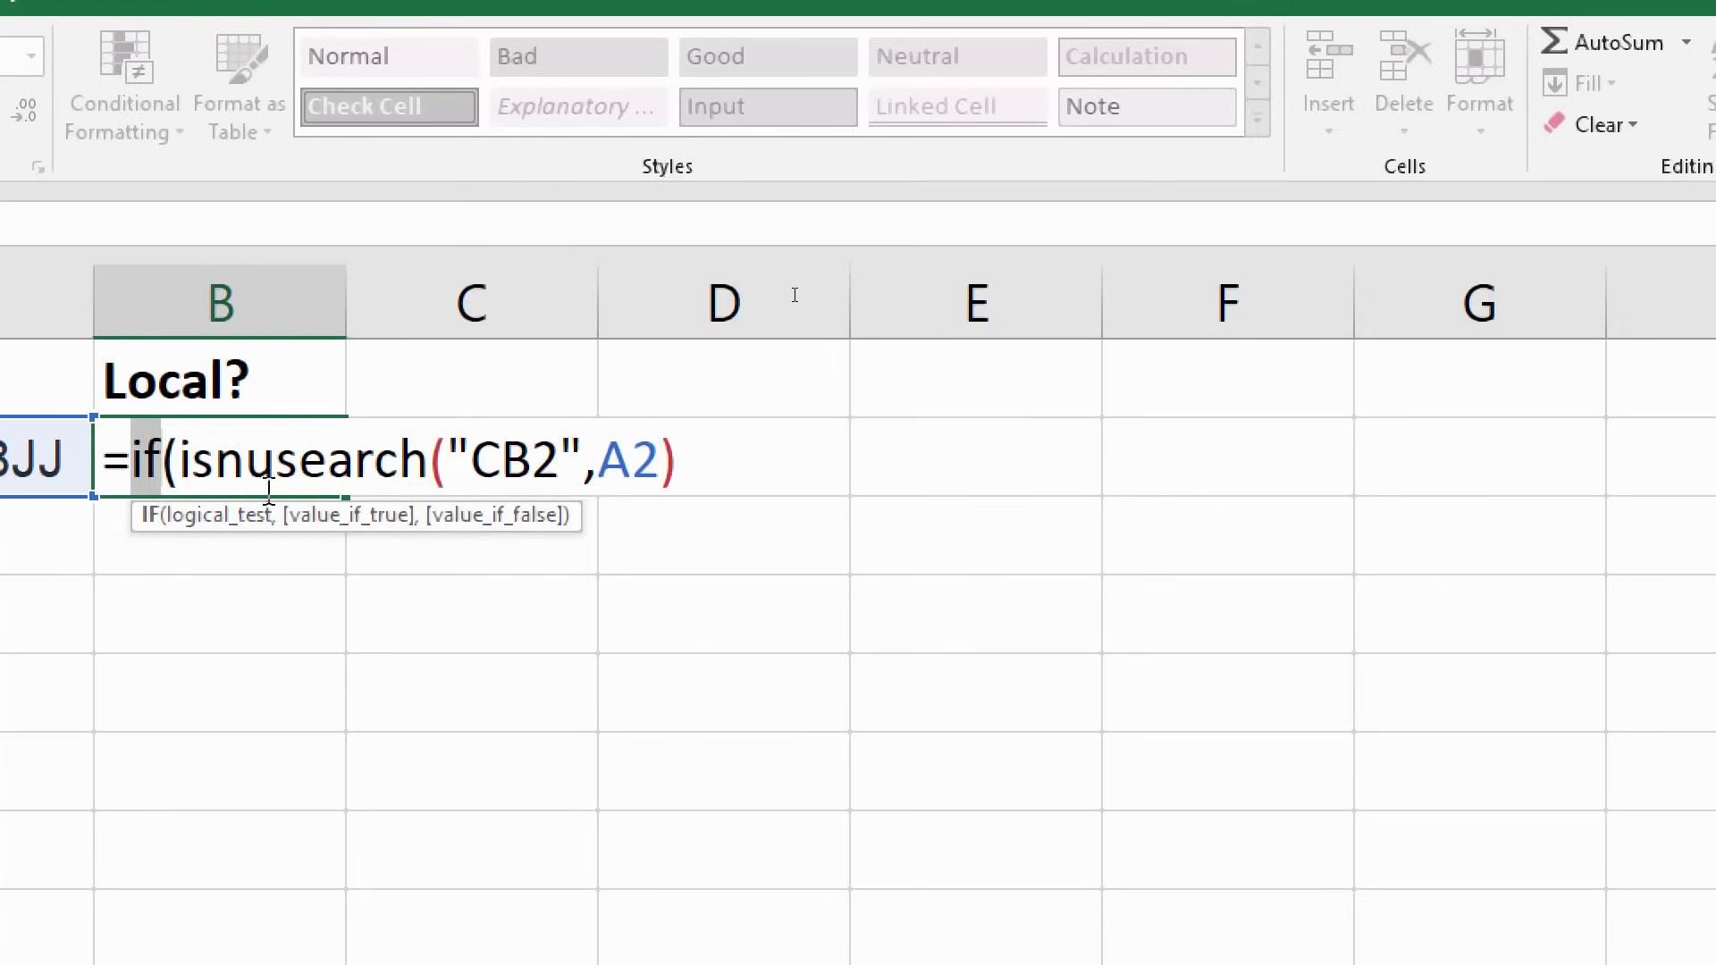
click(278, 463)
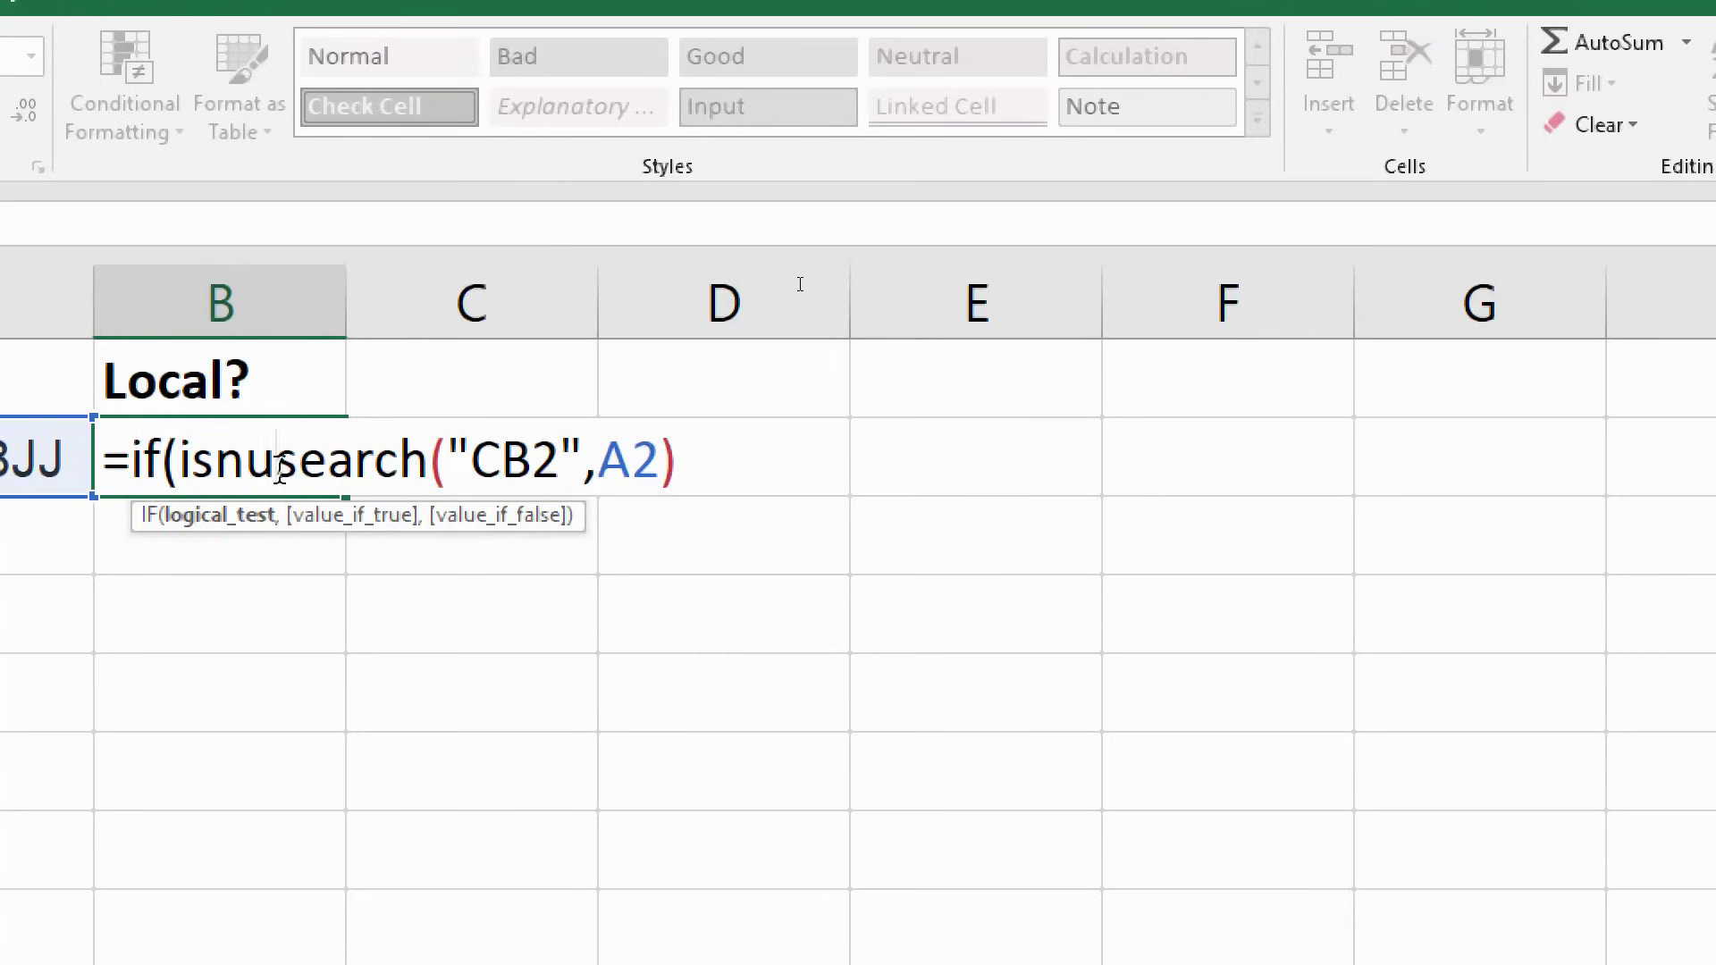
text(m)
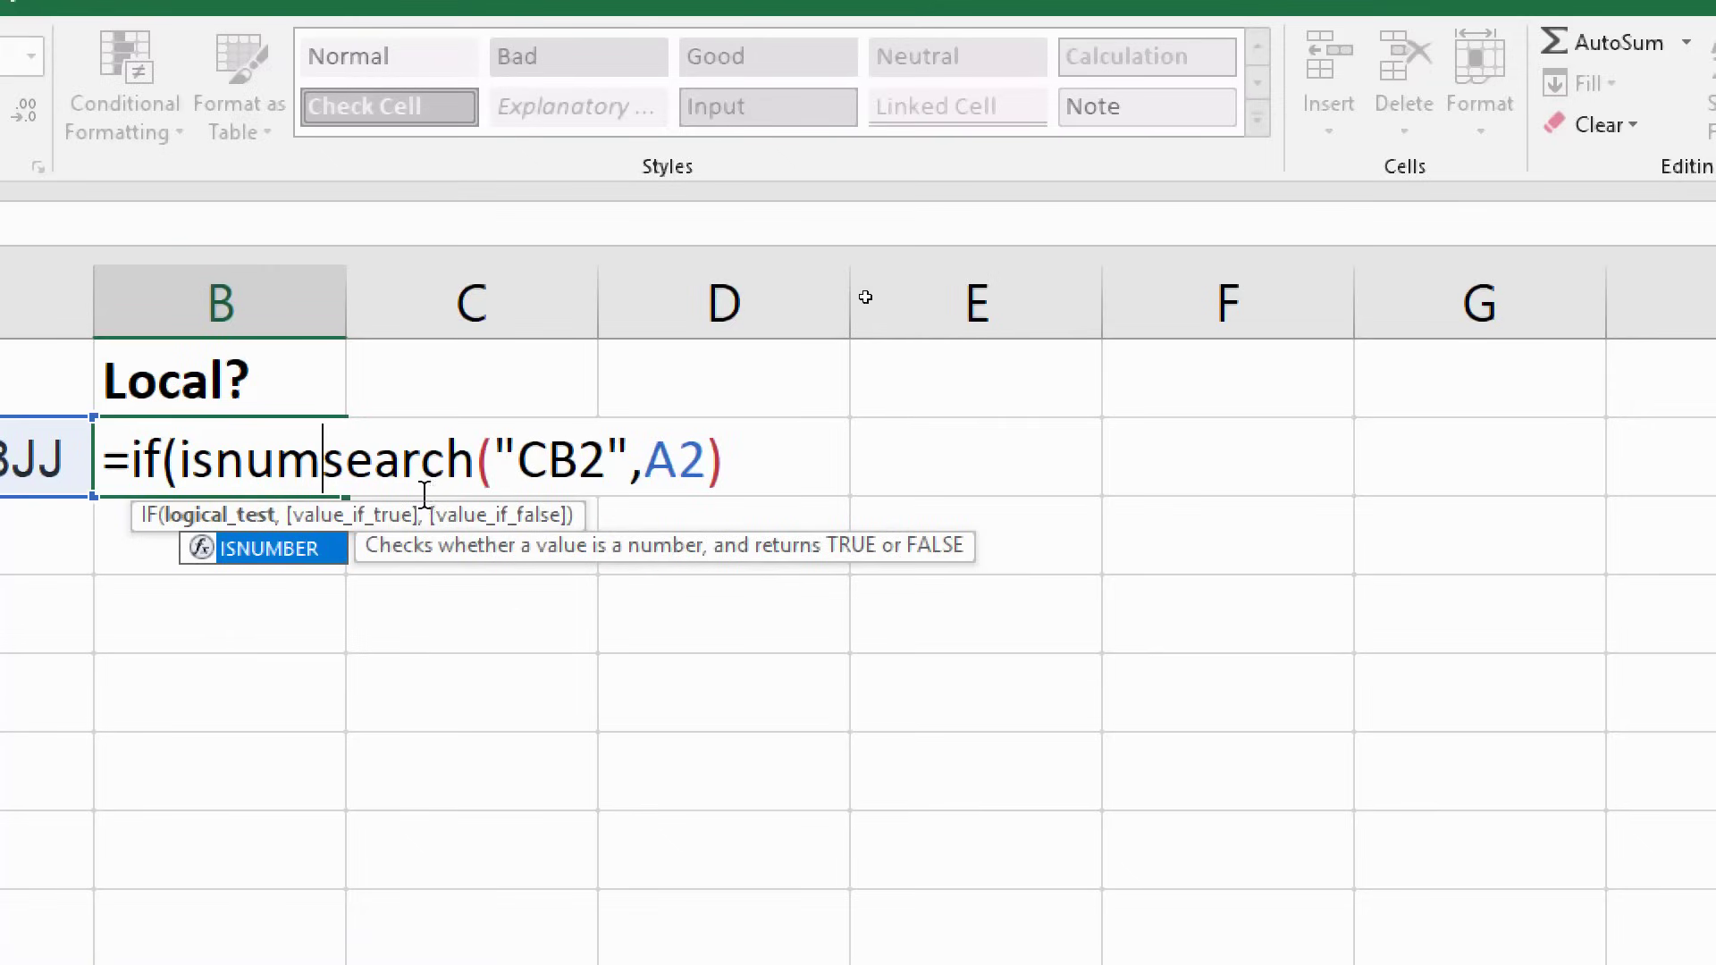
double_click(276, 553)
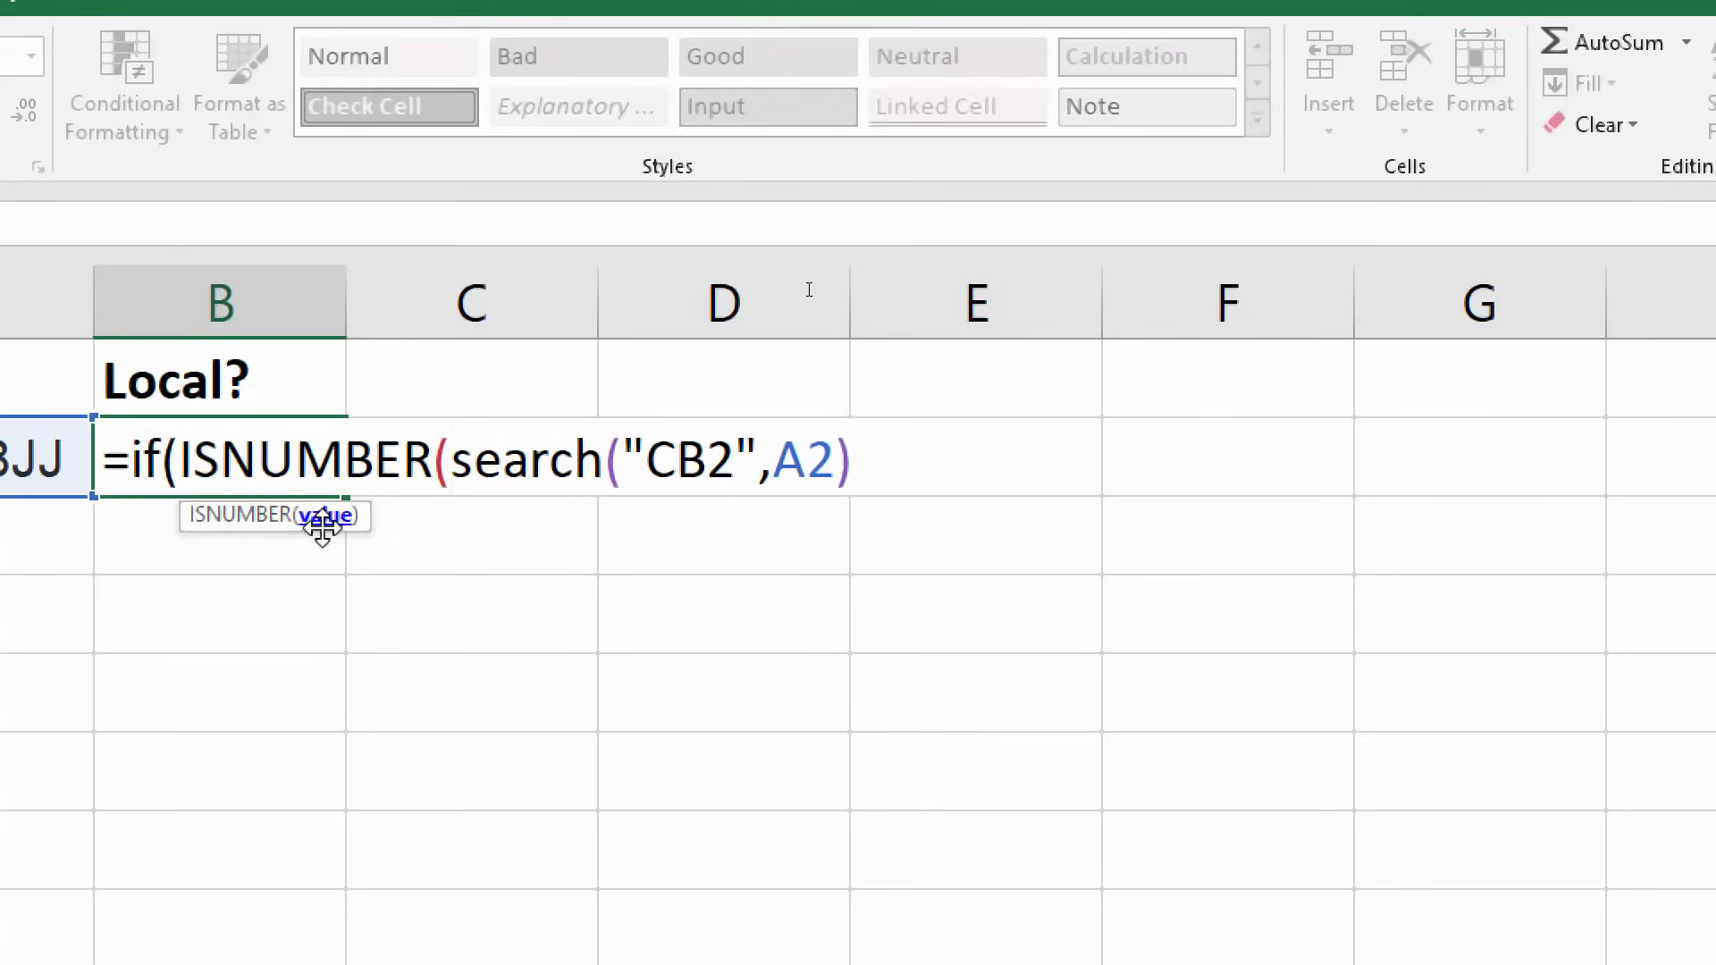
Close the ISNUMBER bracket so the test reads ISNUMBER(search("CB2",A2)).
click(854, 457)
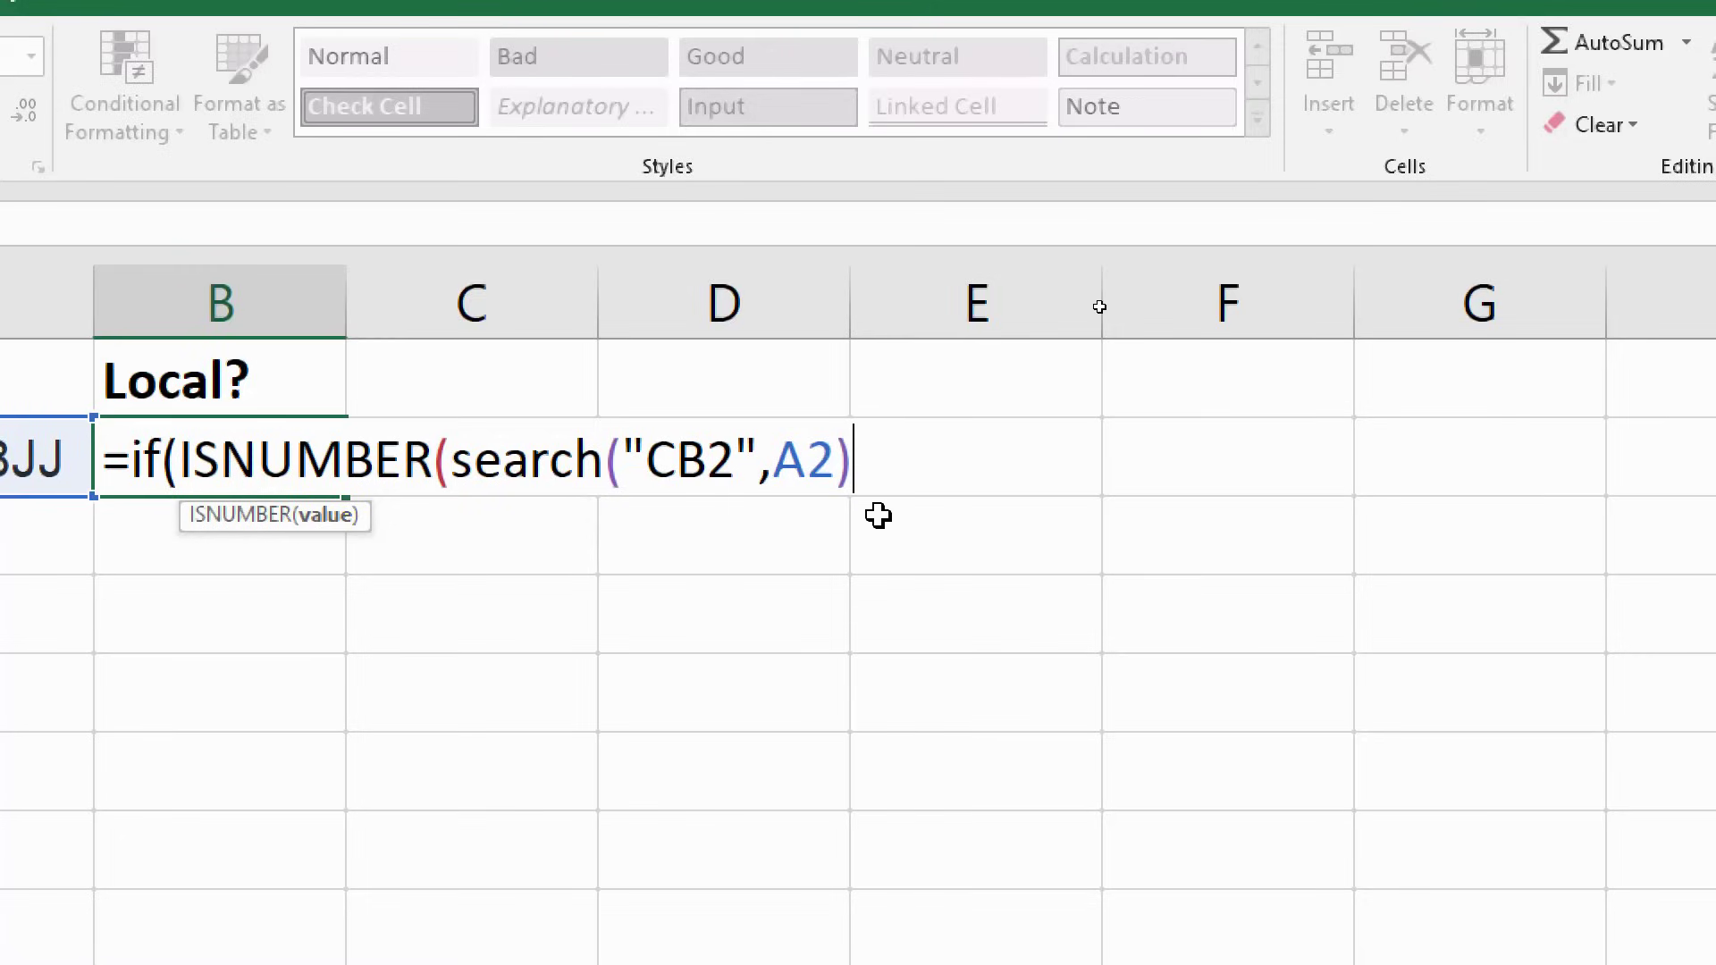
text())
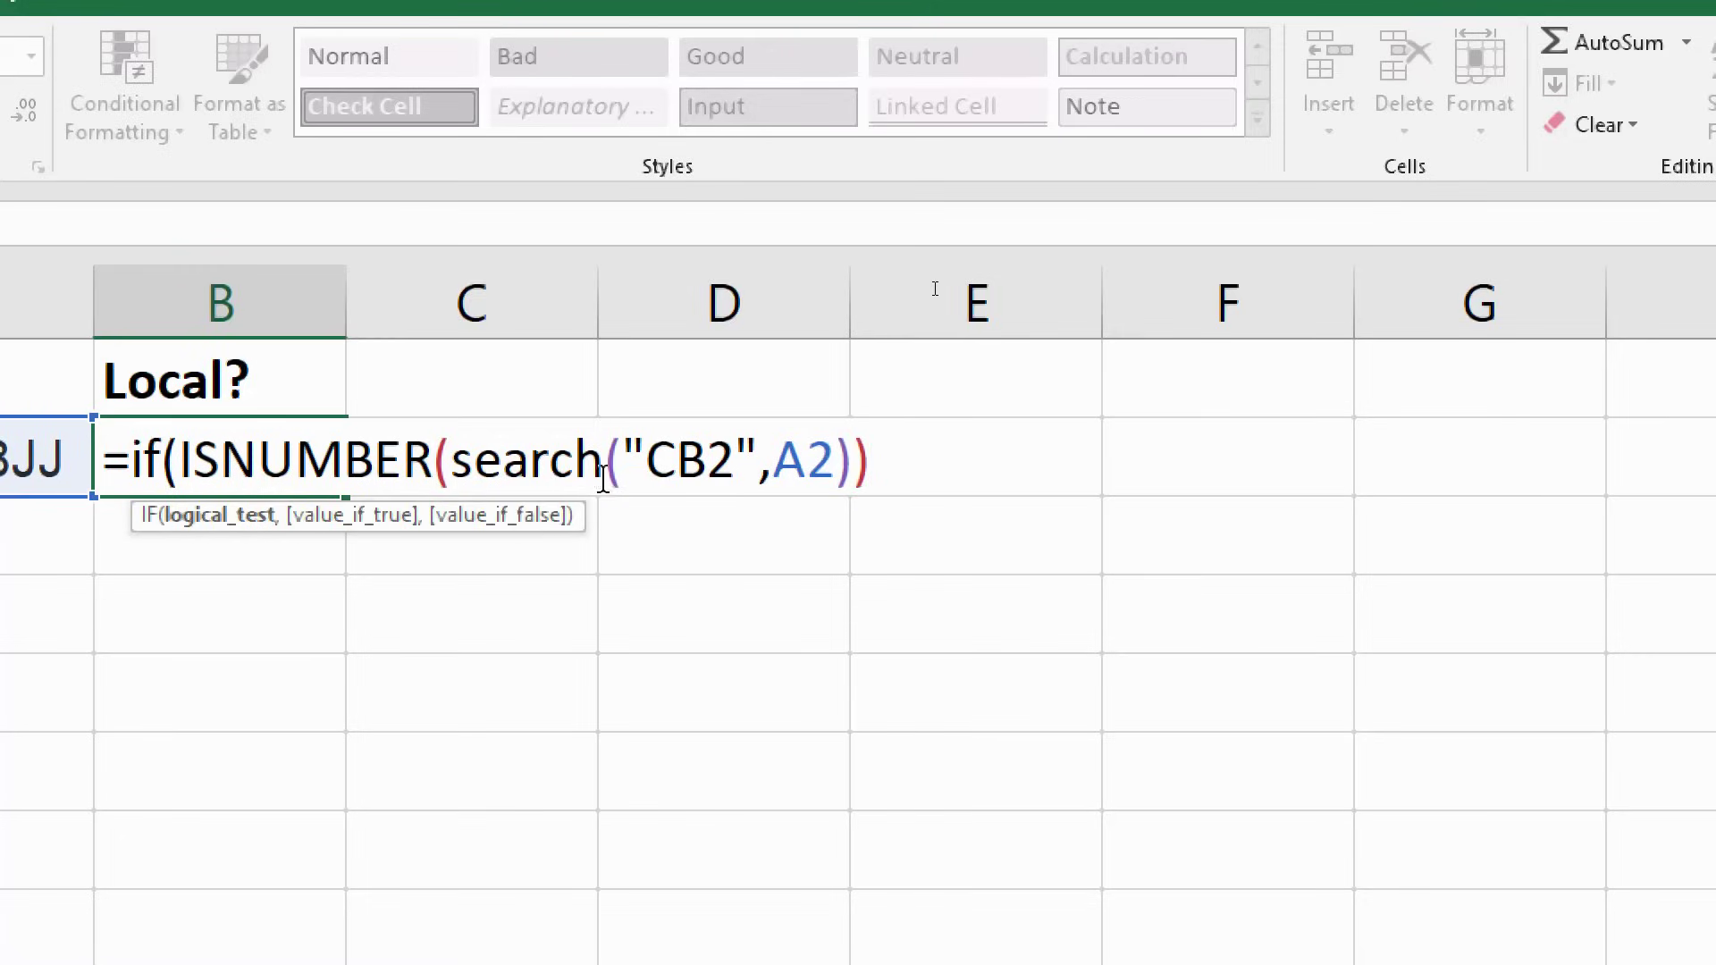
drag(451, 460, 853, 461)
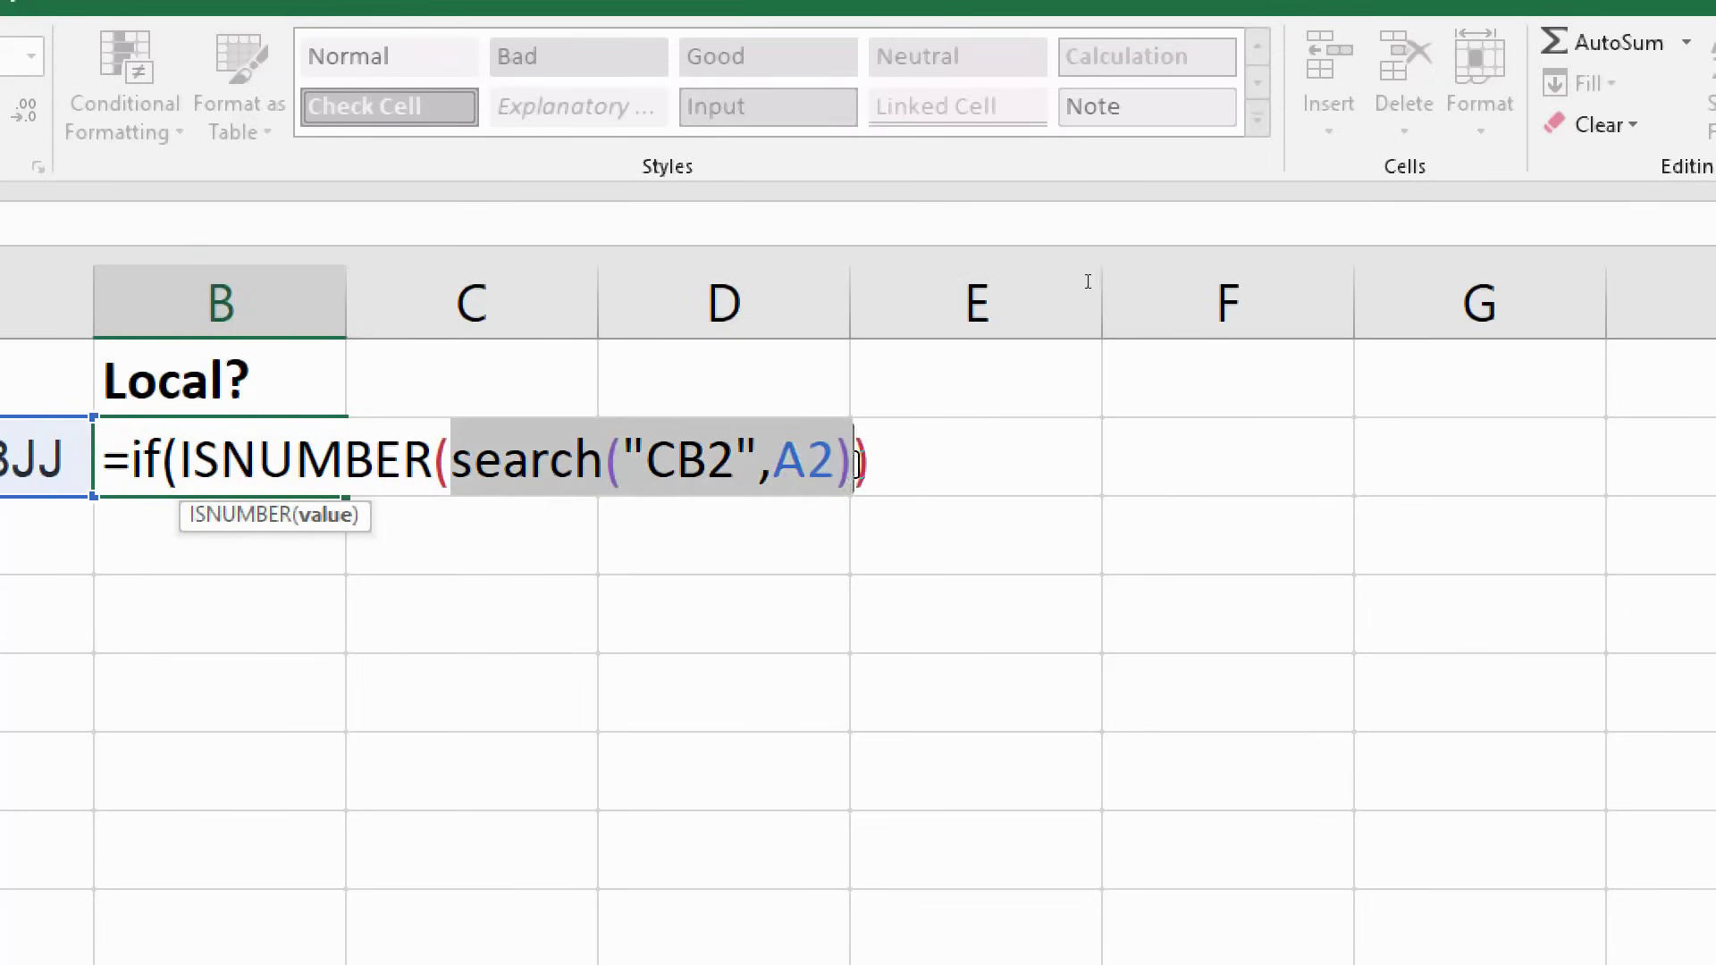
drag(221, 460, 404, 460)
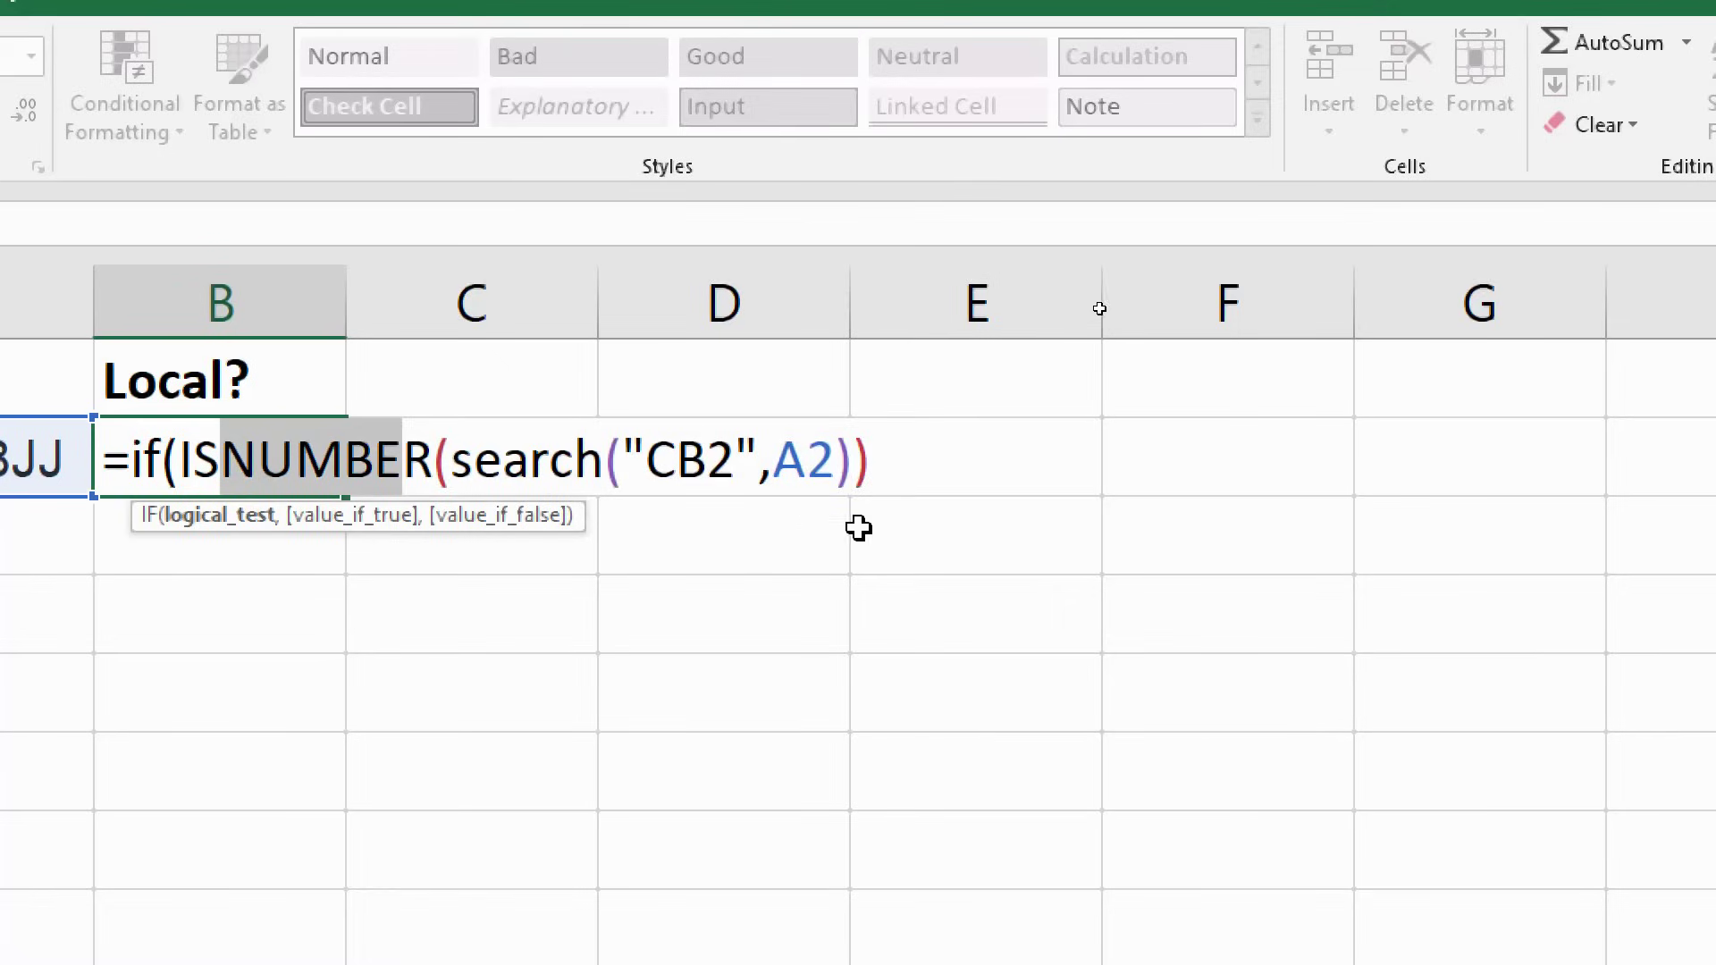
click(883, 454)
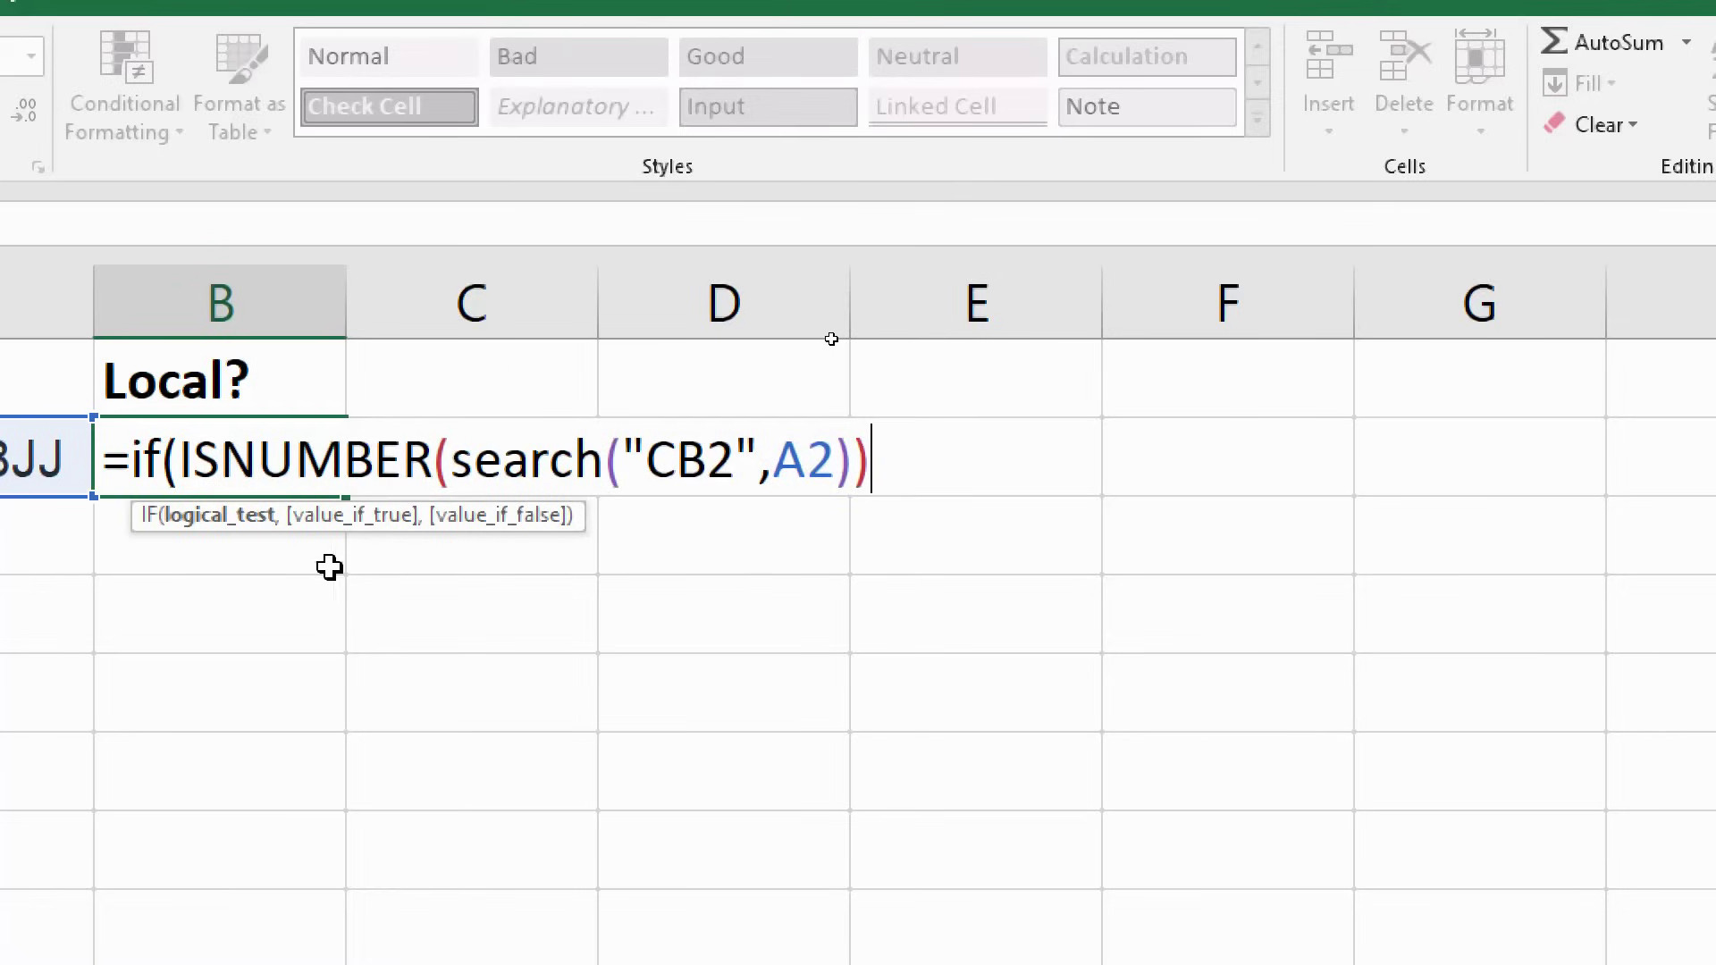
Add "Local" as the true result and "Far" as the false result, closing the IF.
text(,)
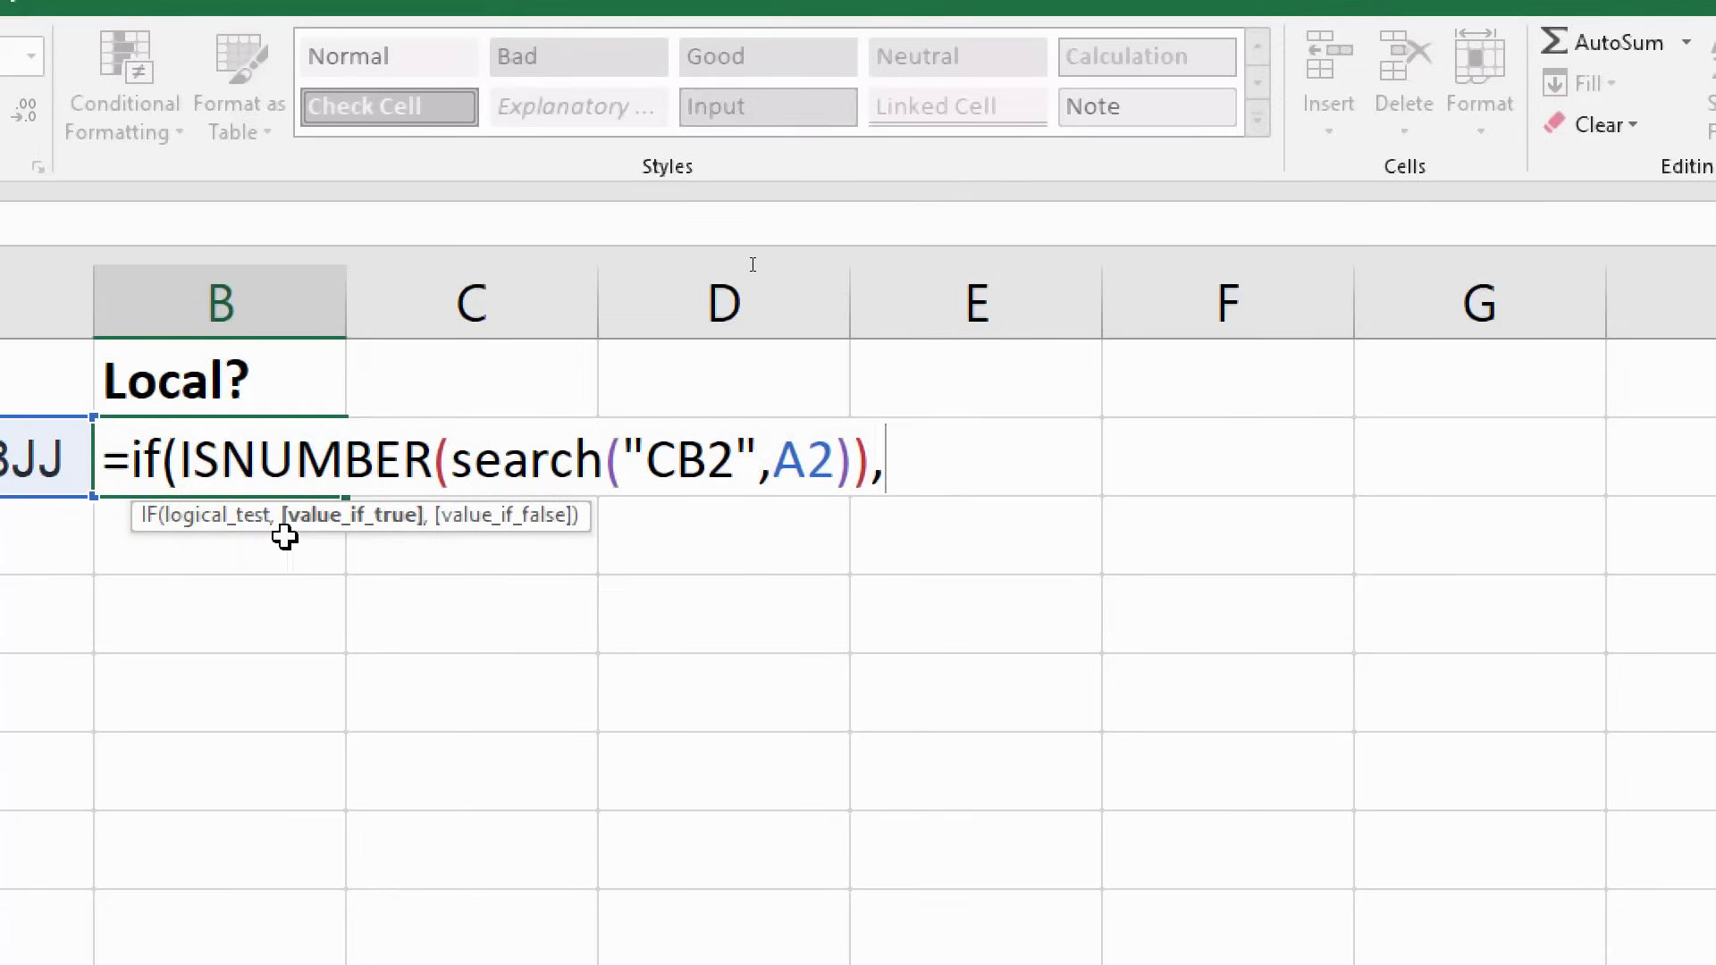
click(179, 440)
shift+click(874, 439)
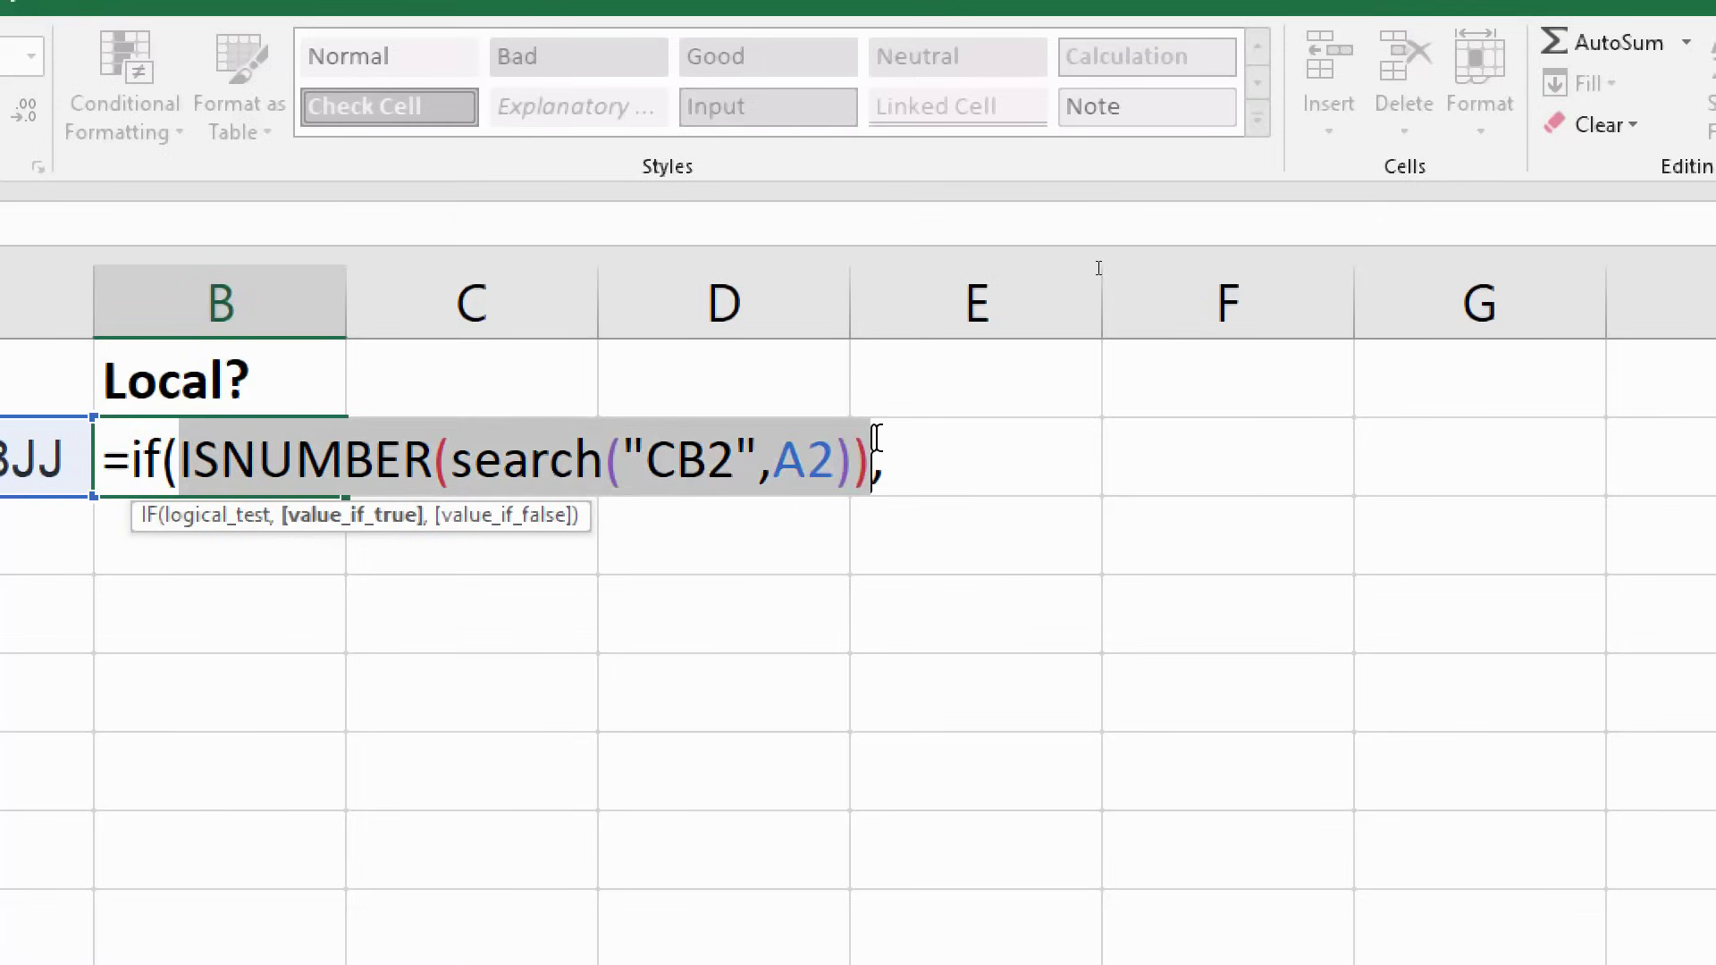
click(927, 487)
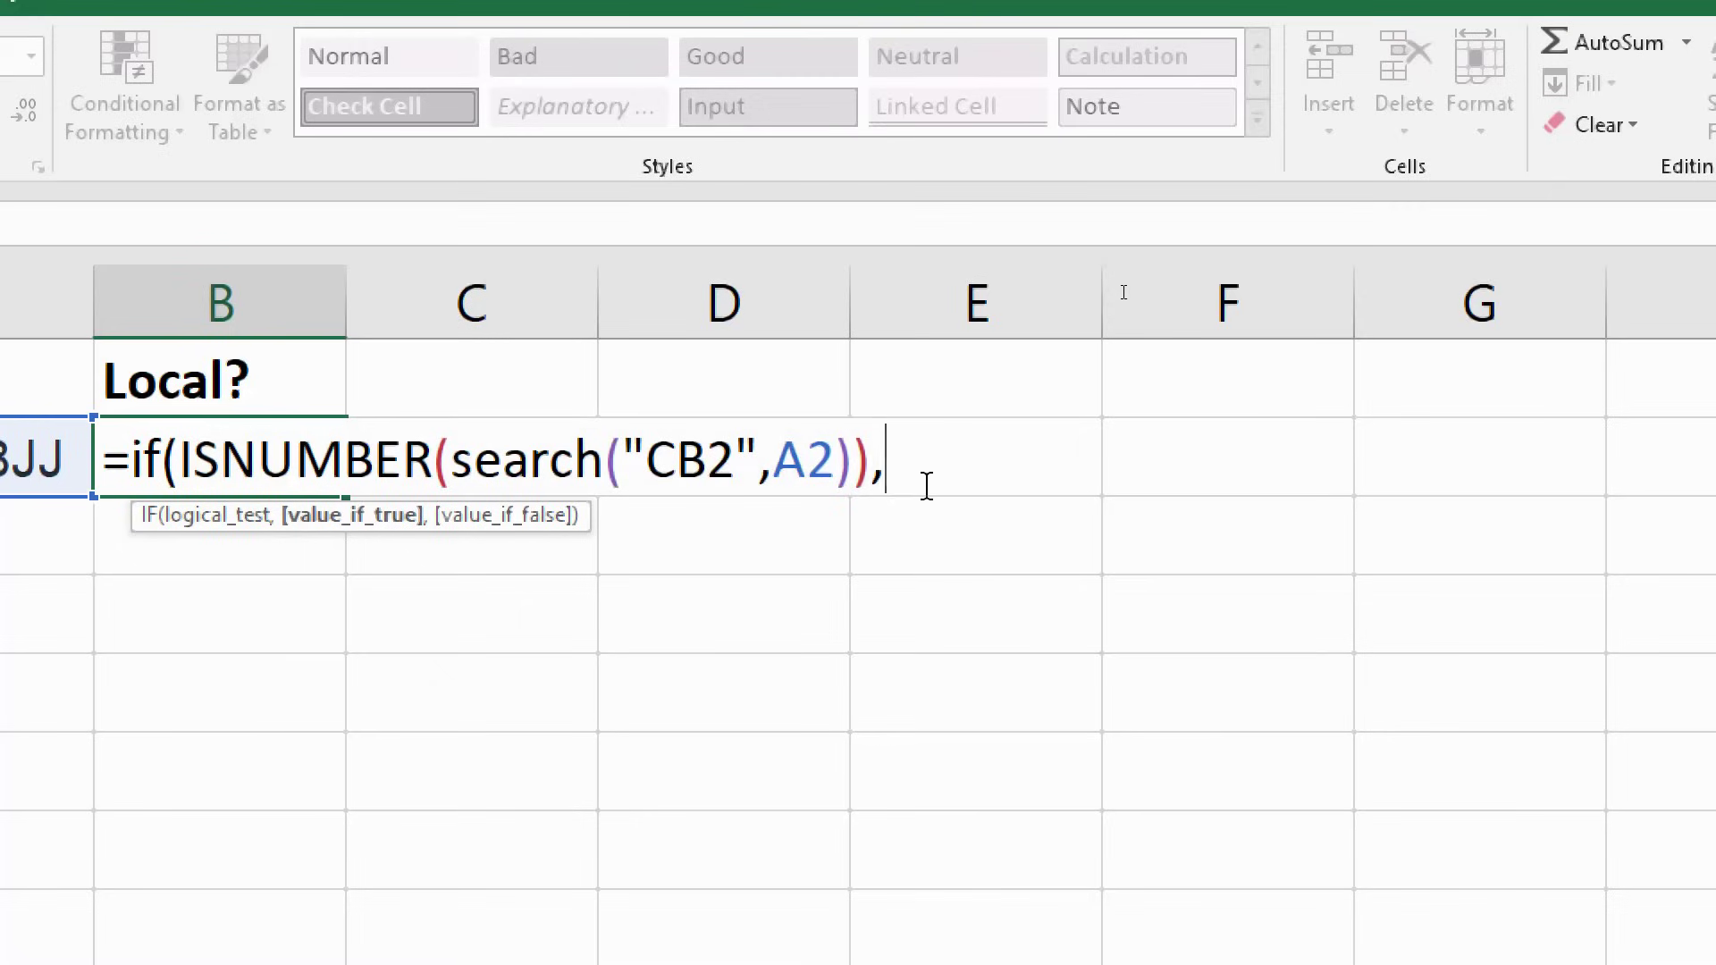
text("Lo)
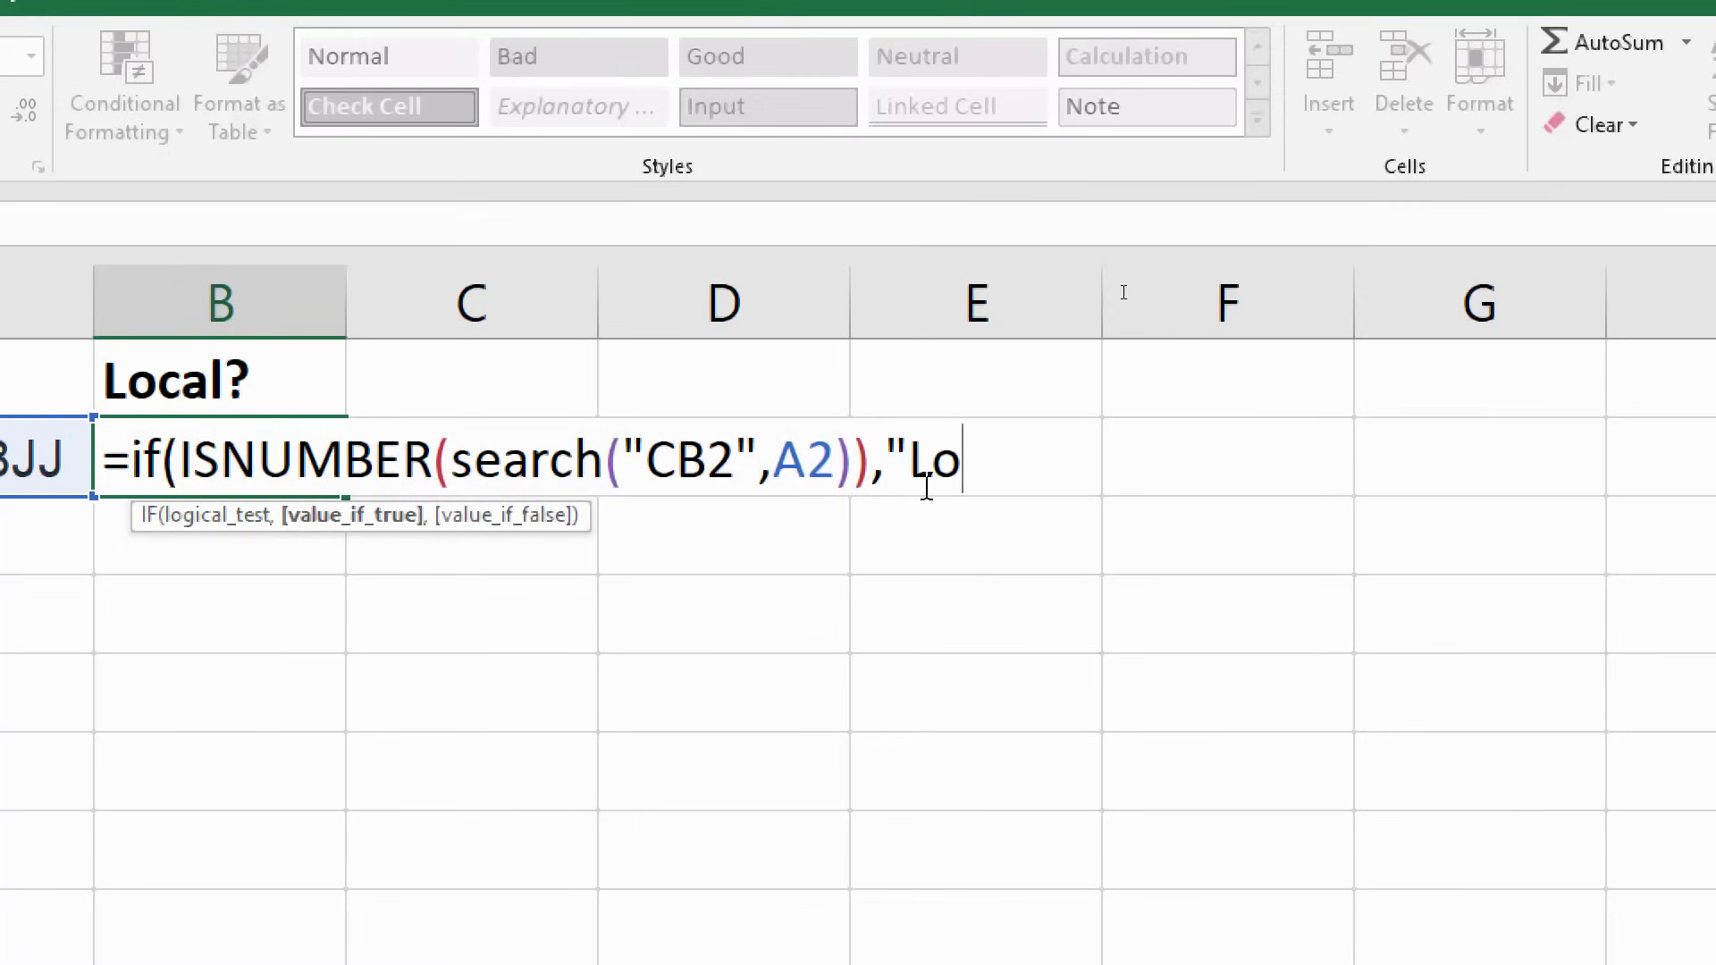
text(cal")
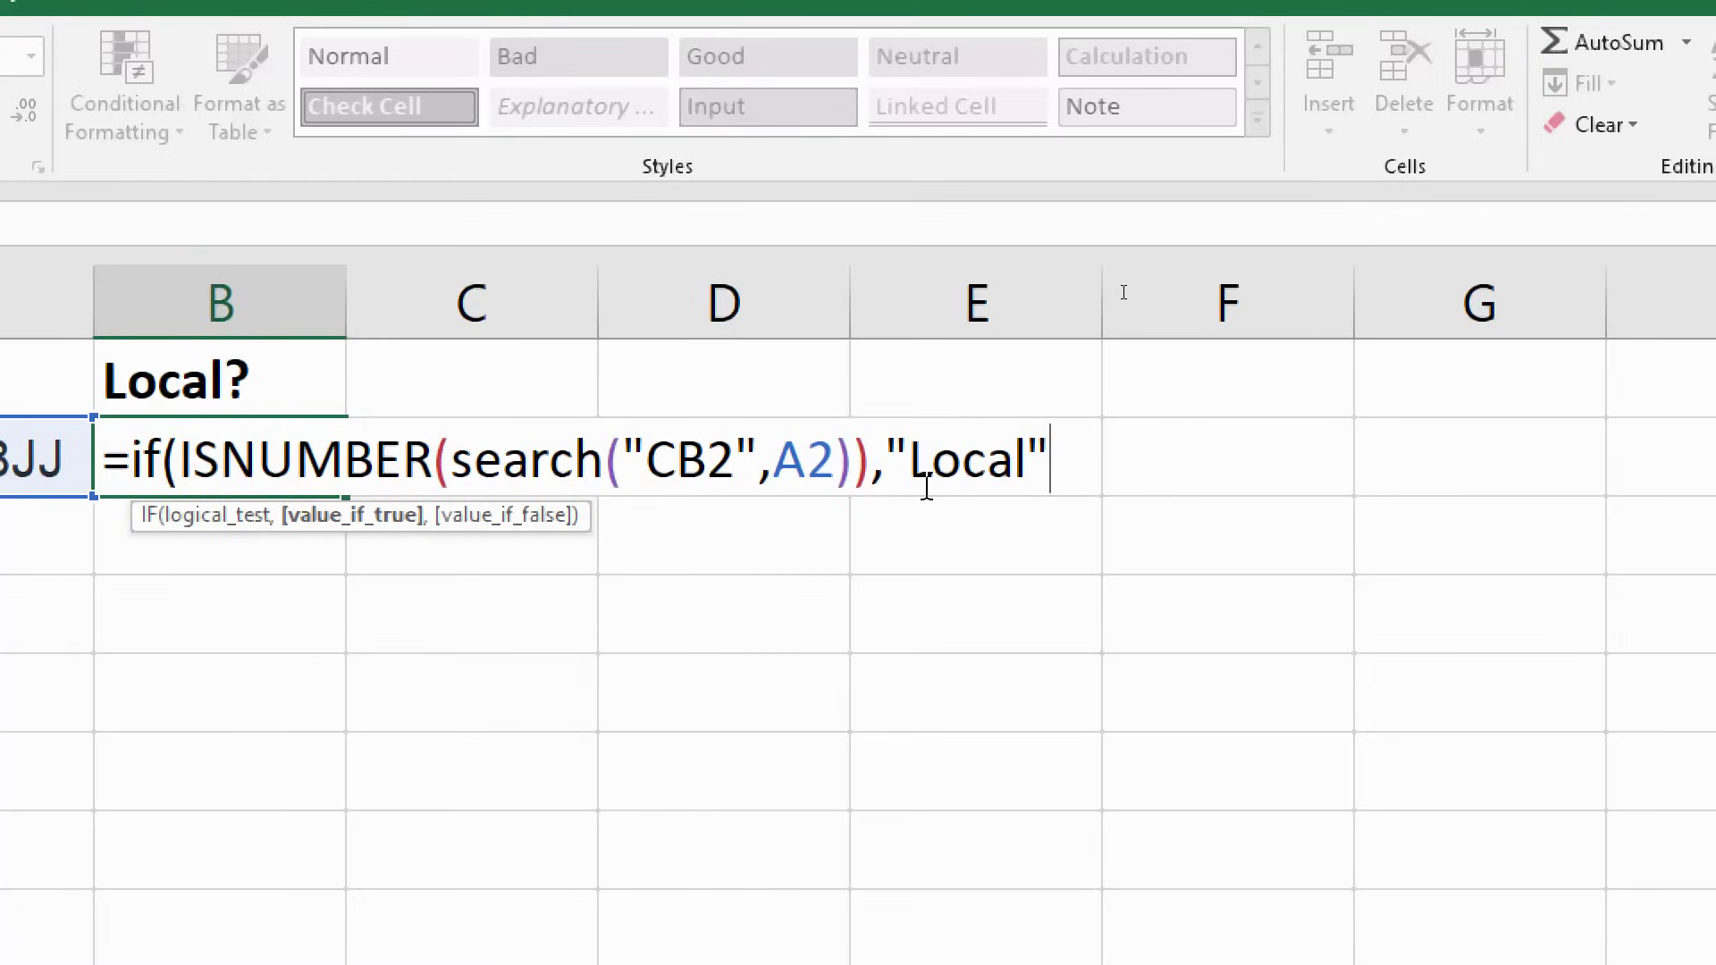
text(,)
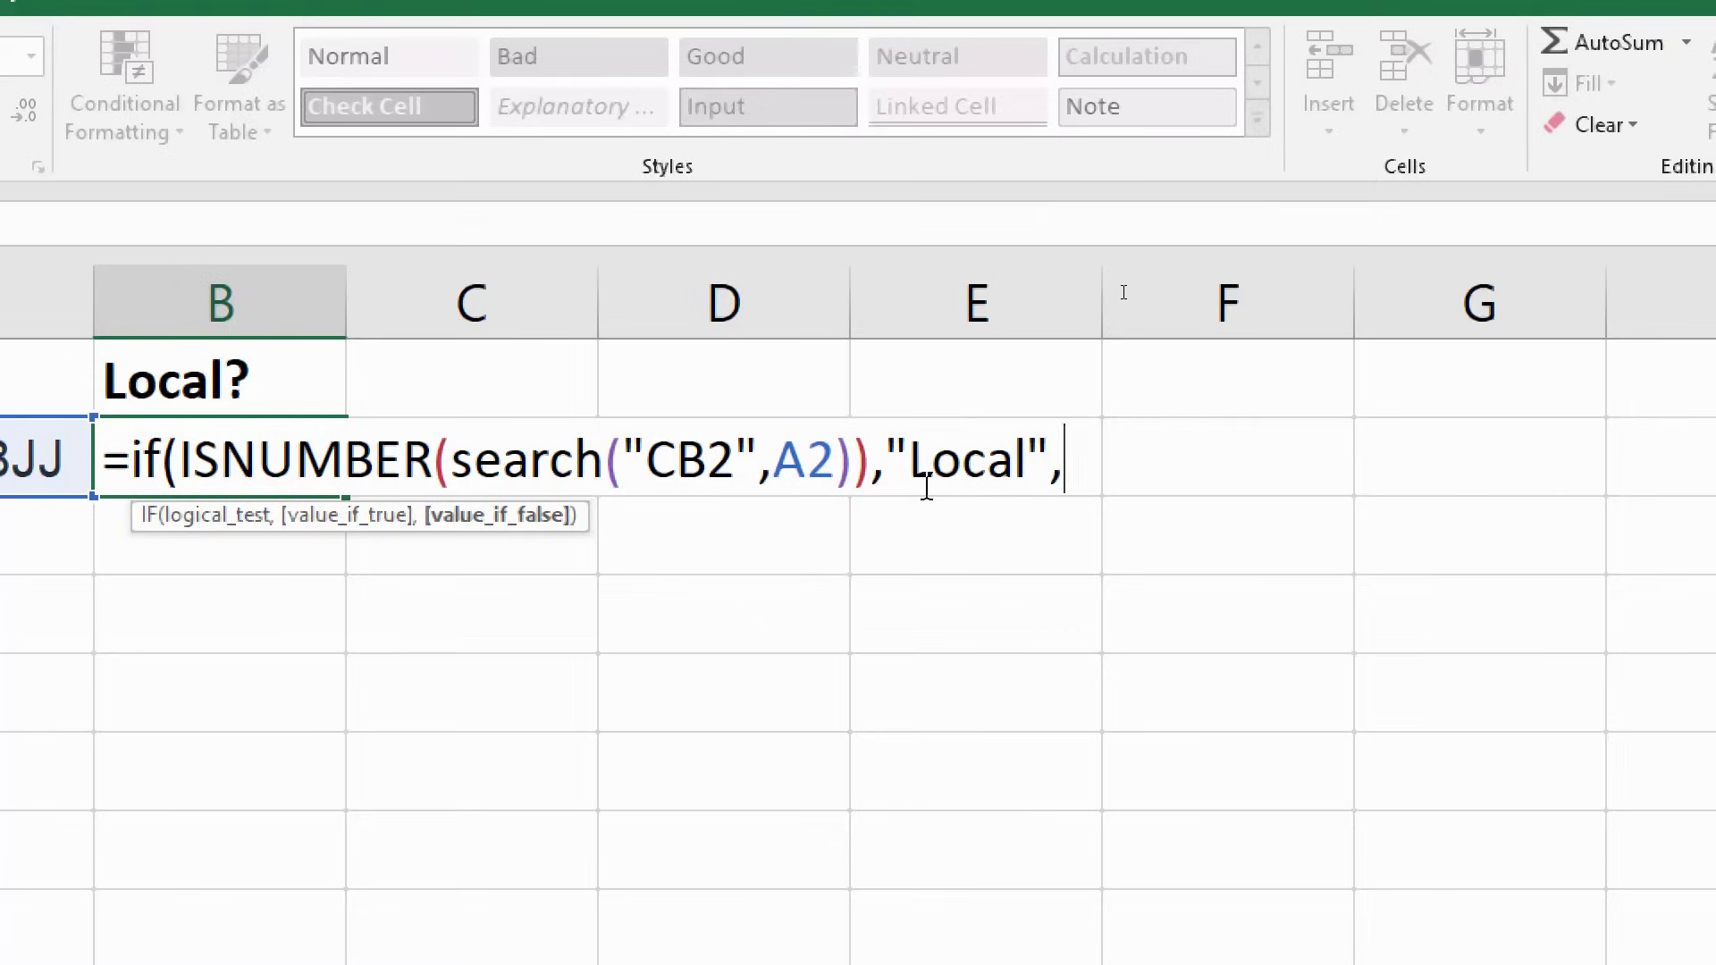
text(F)
key(BackSpace)
text("Far")
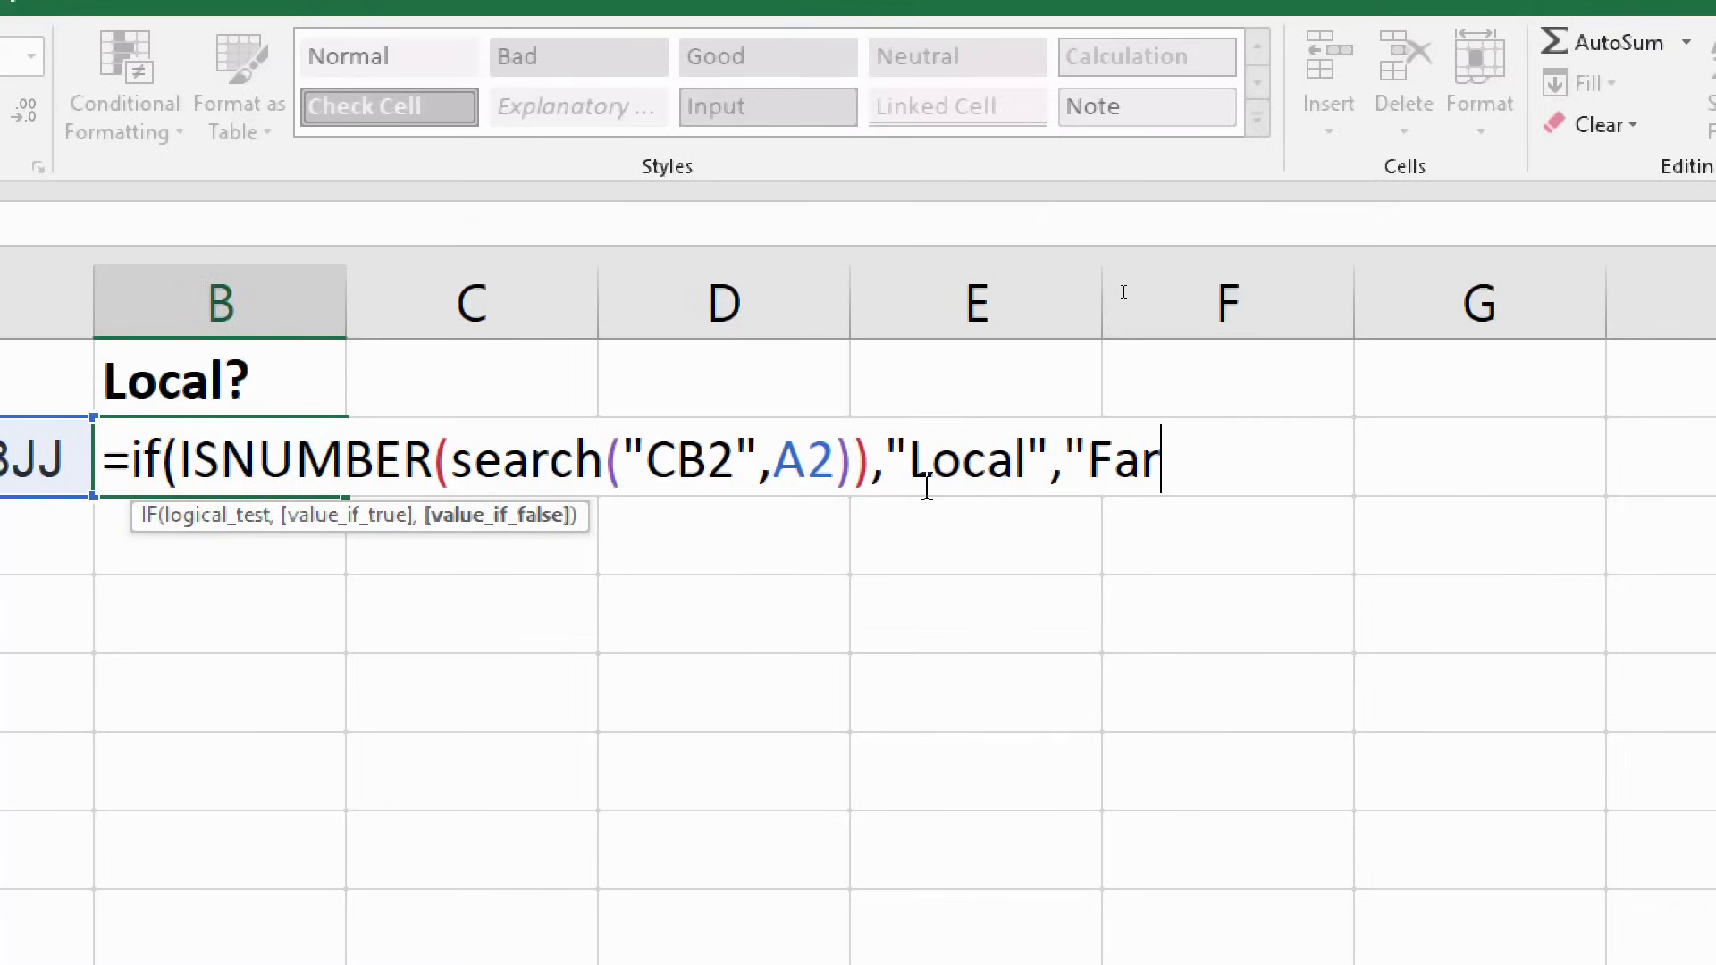
text())
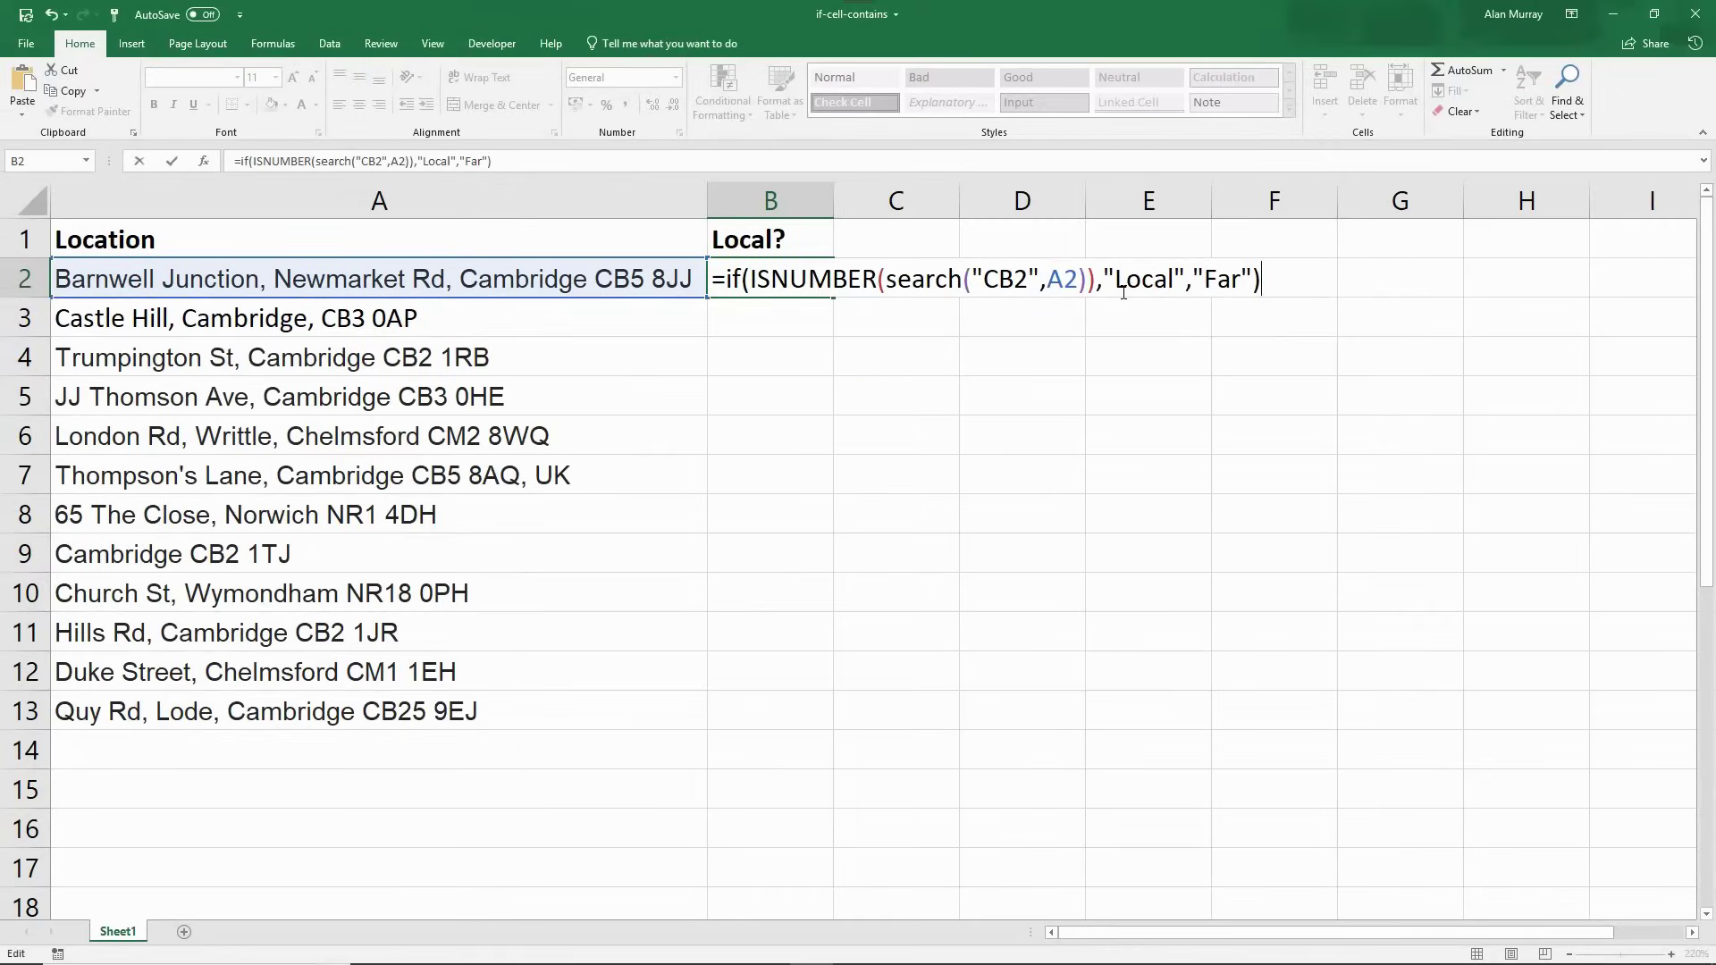
Confirm B2, fill it down to B13, and review the Trumpington St, CB2 1TJ and Hills Rd Local rows.
key(Return)
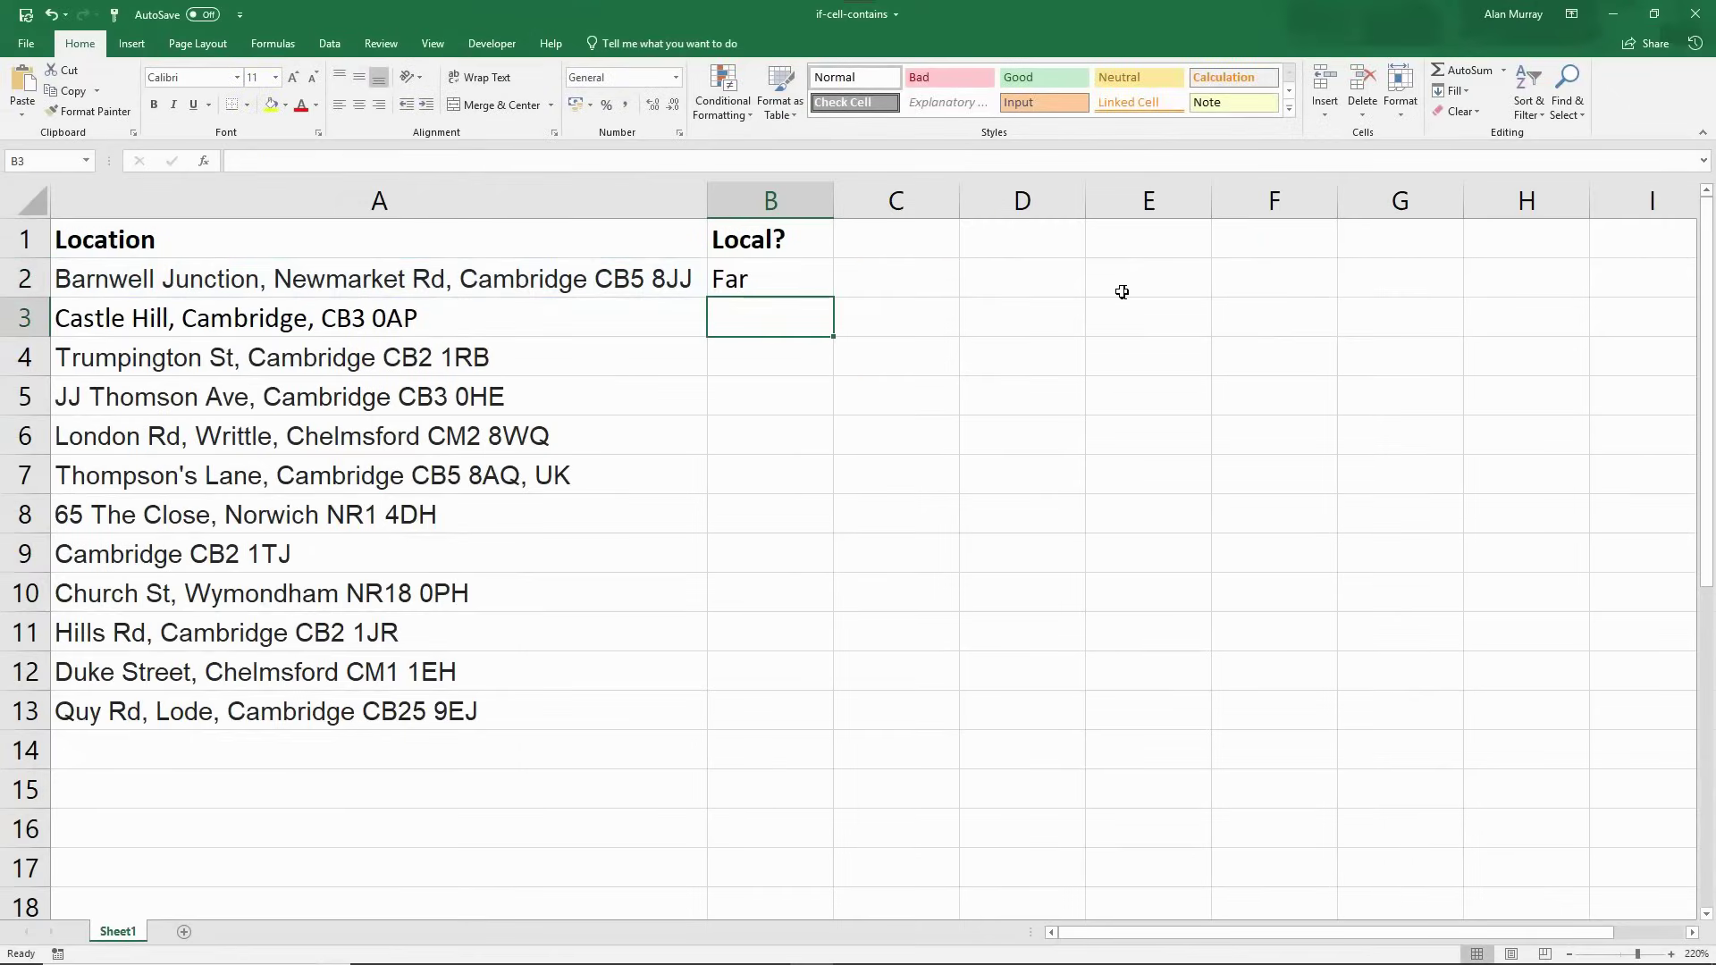
click(796, 274)
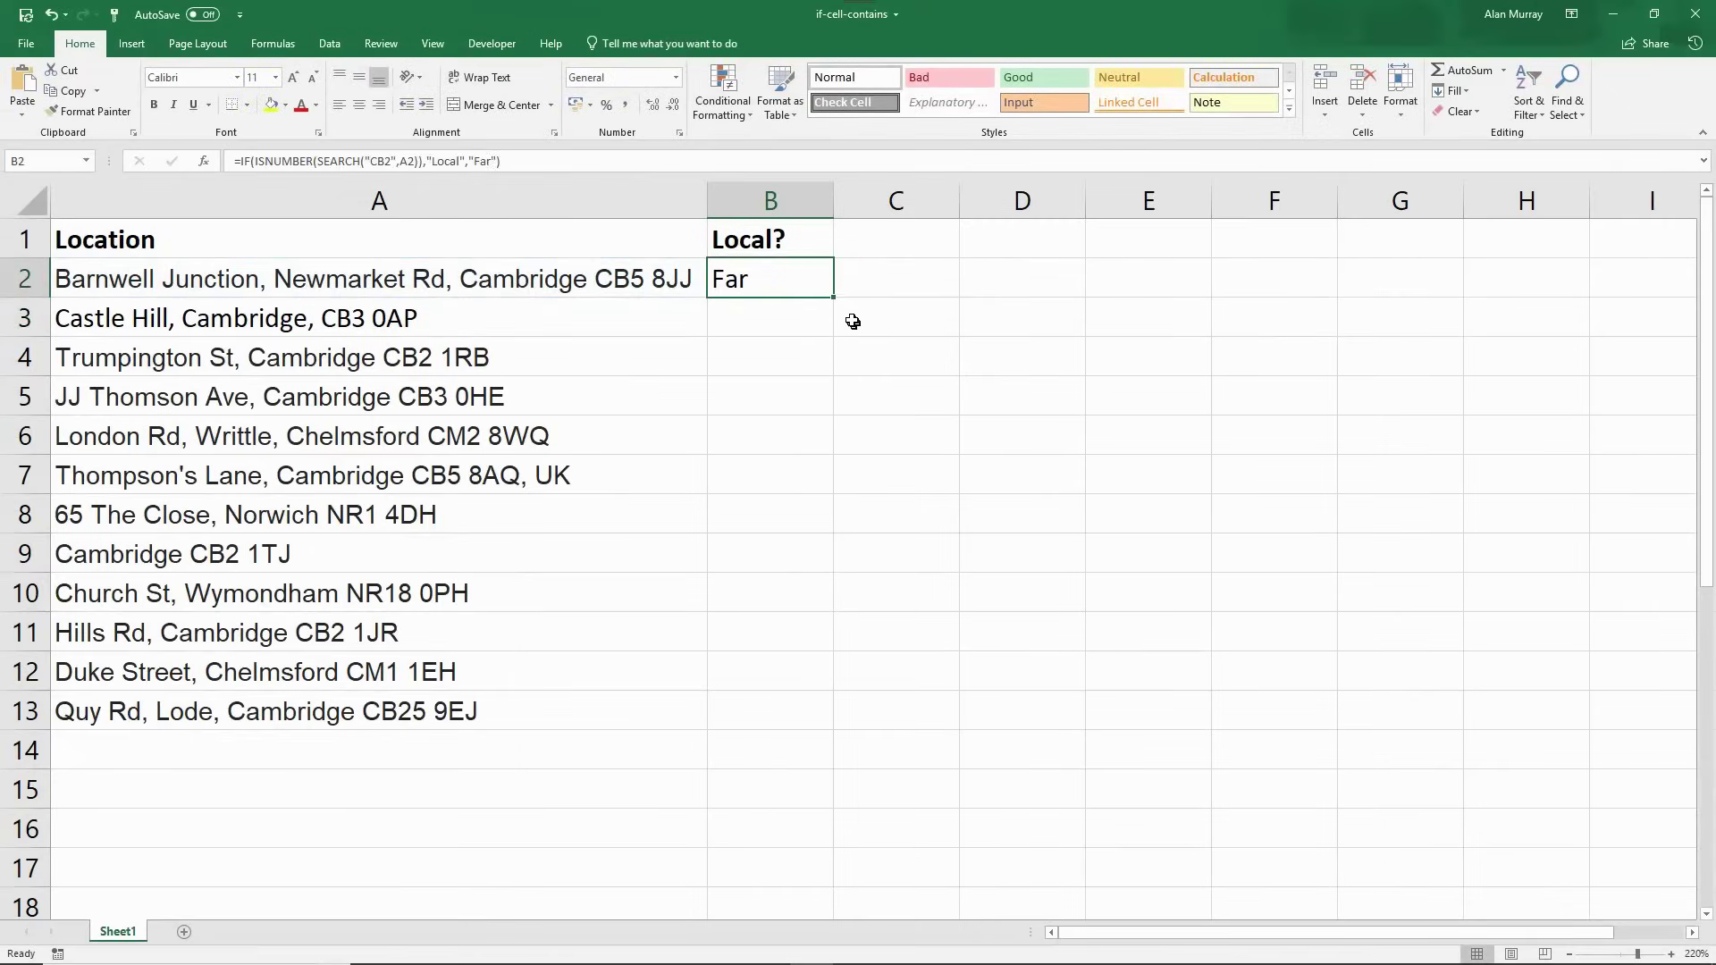
double_click(835, 300)
click(850, 429)
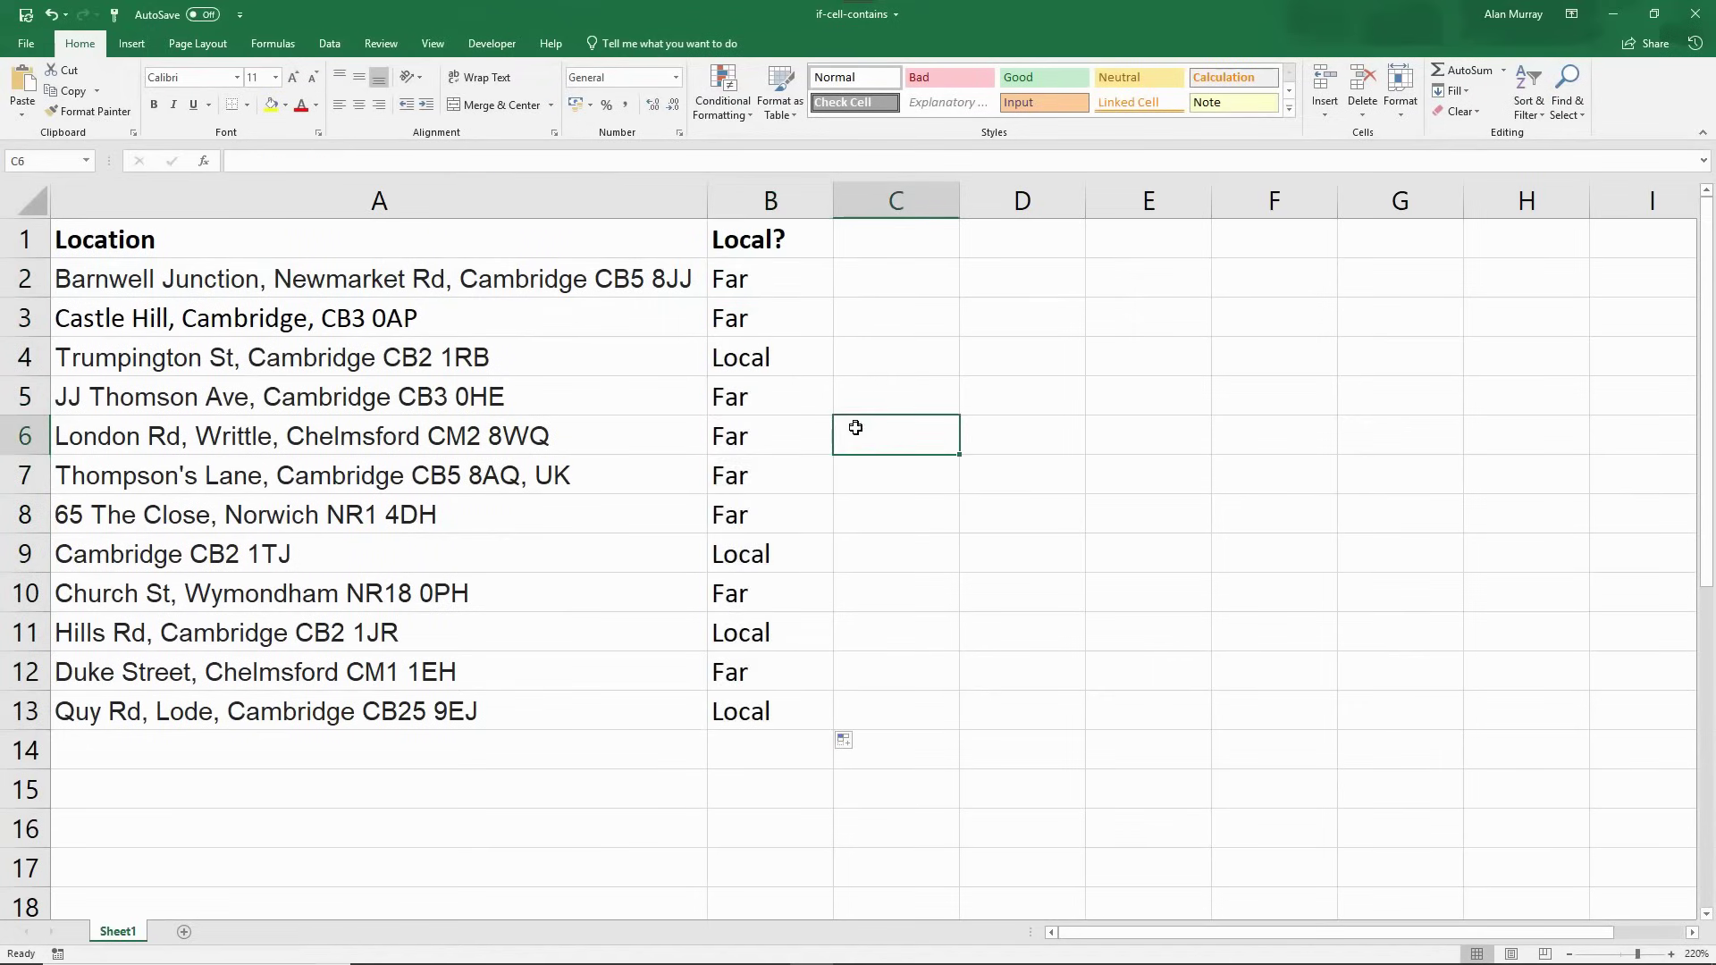
drag(478, 357, 726, 357)
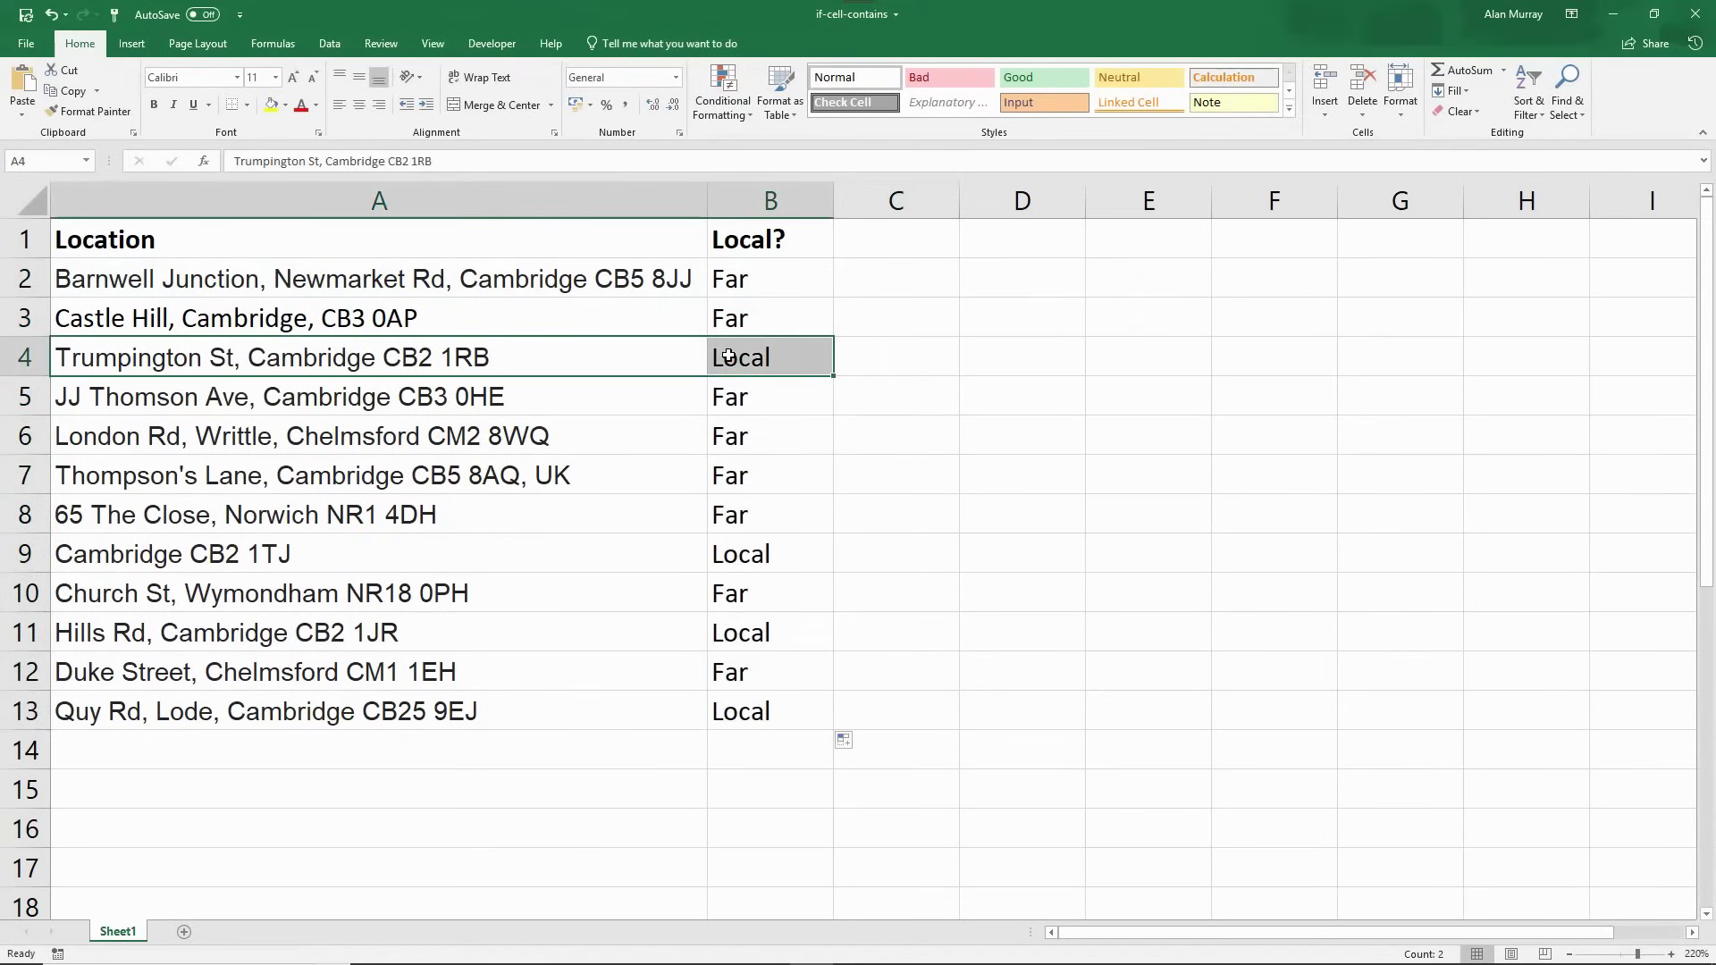
drag(419, 548, 728, 554)
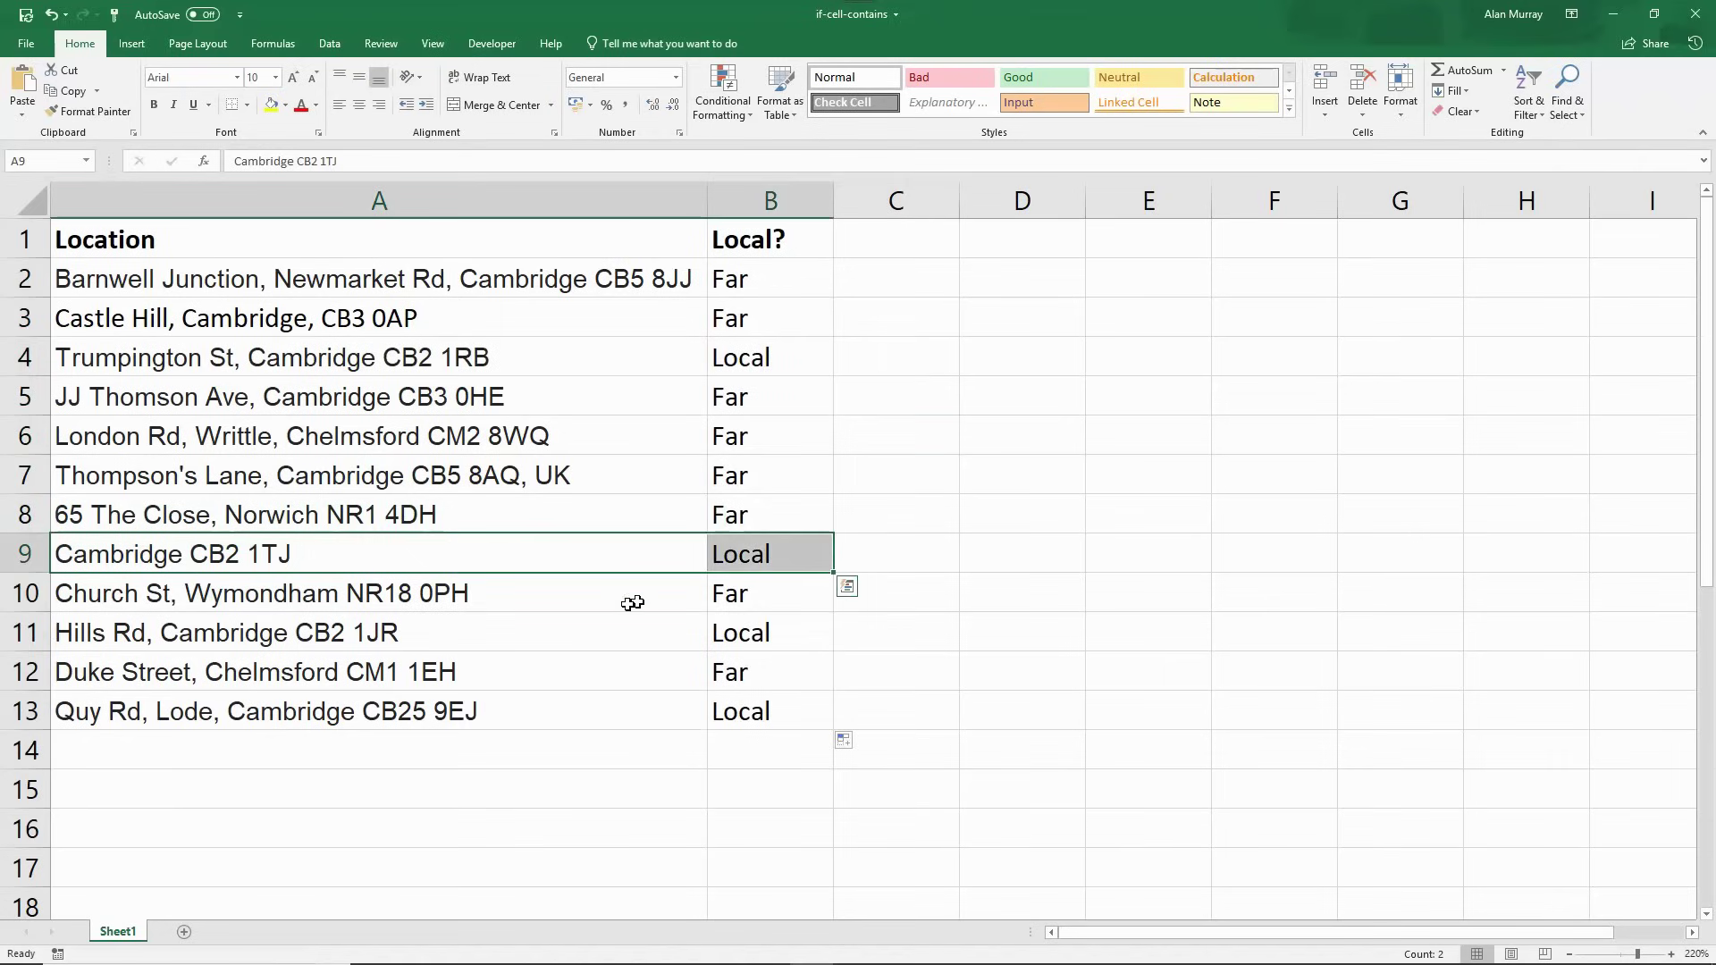
drag(492, 631, 728, 633)
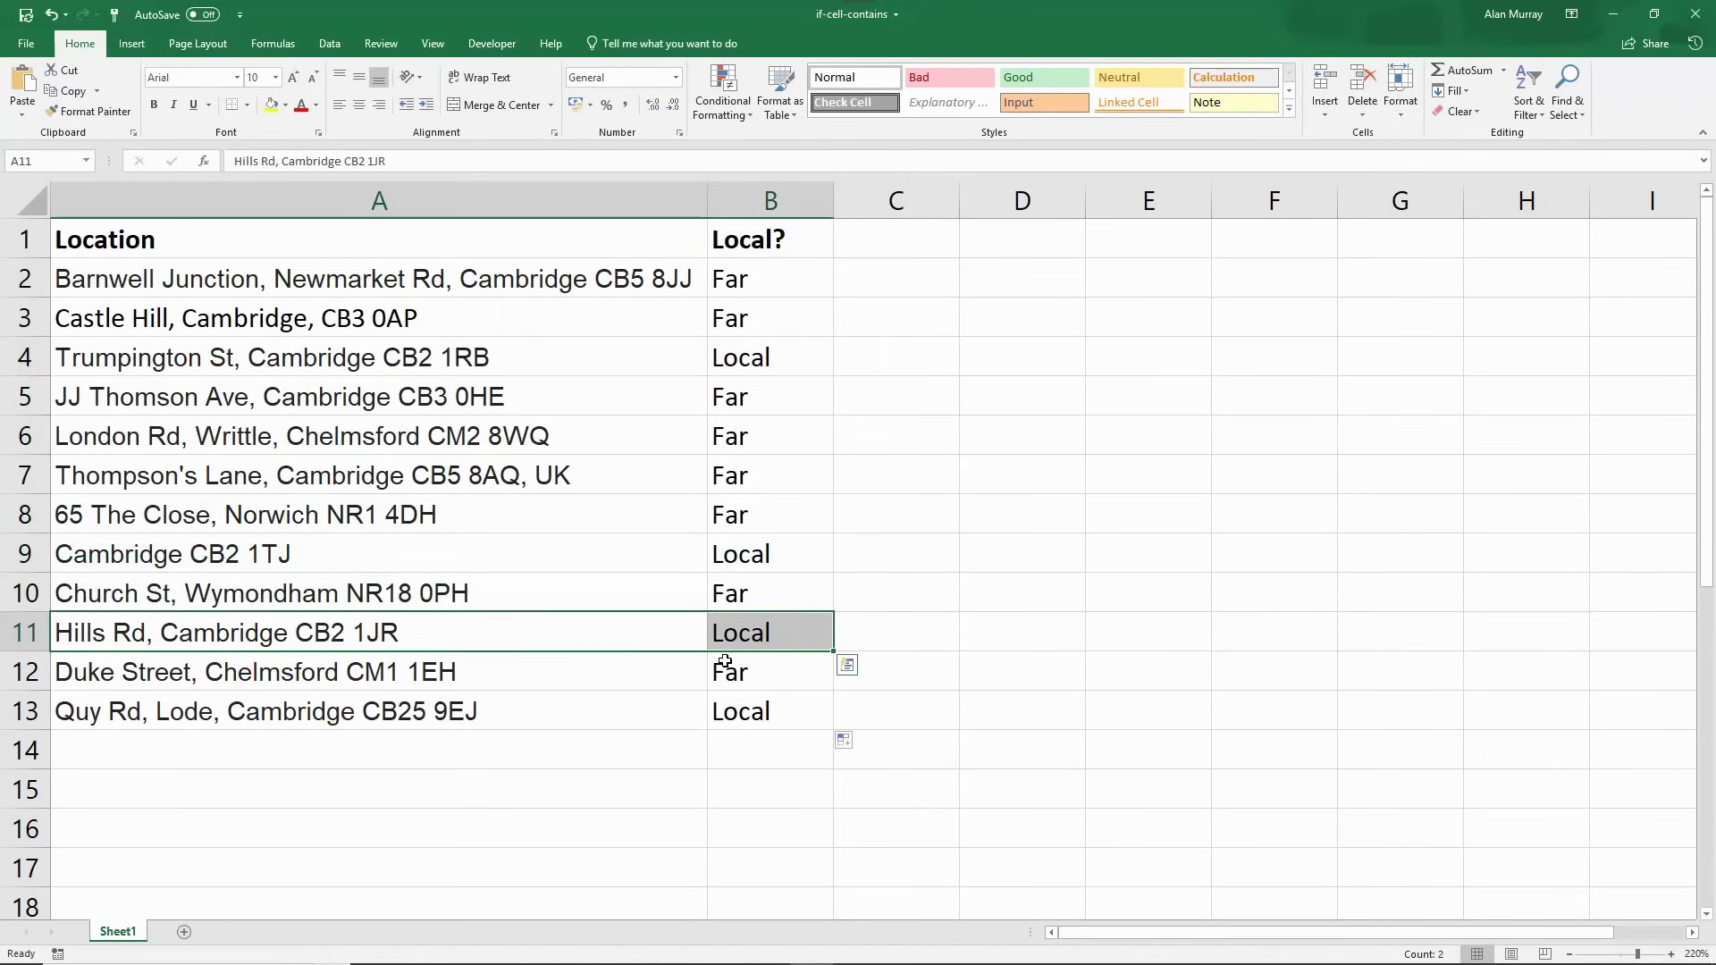
click(702, 715)
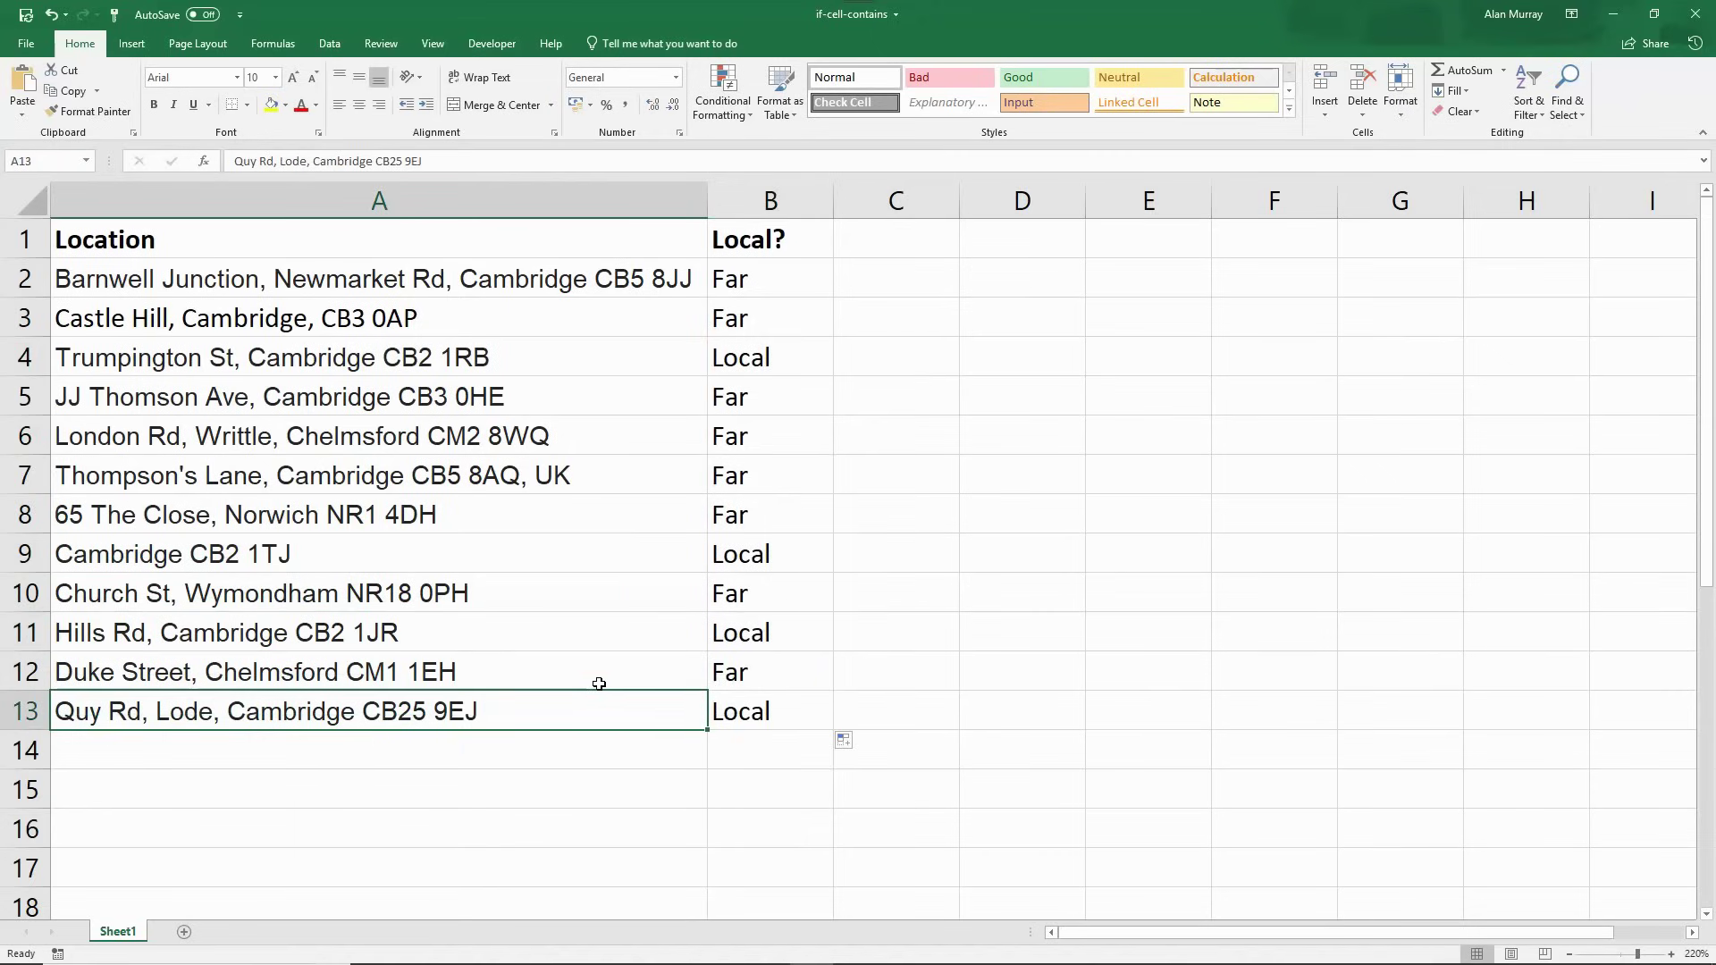
scroll(570, 832, up, 1)
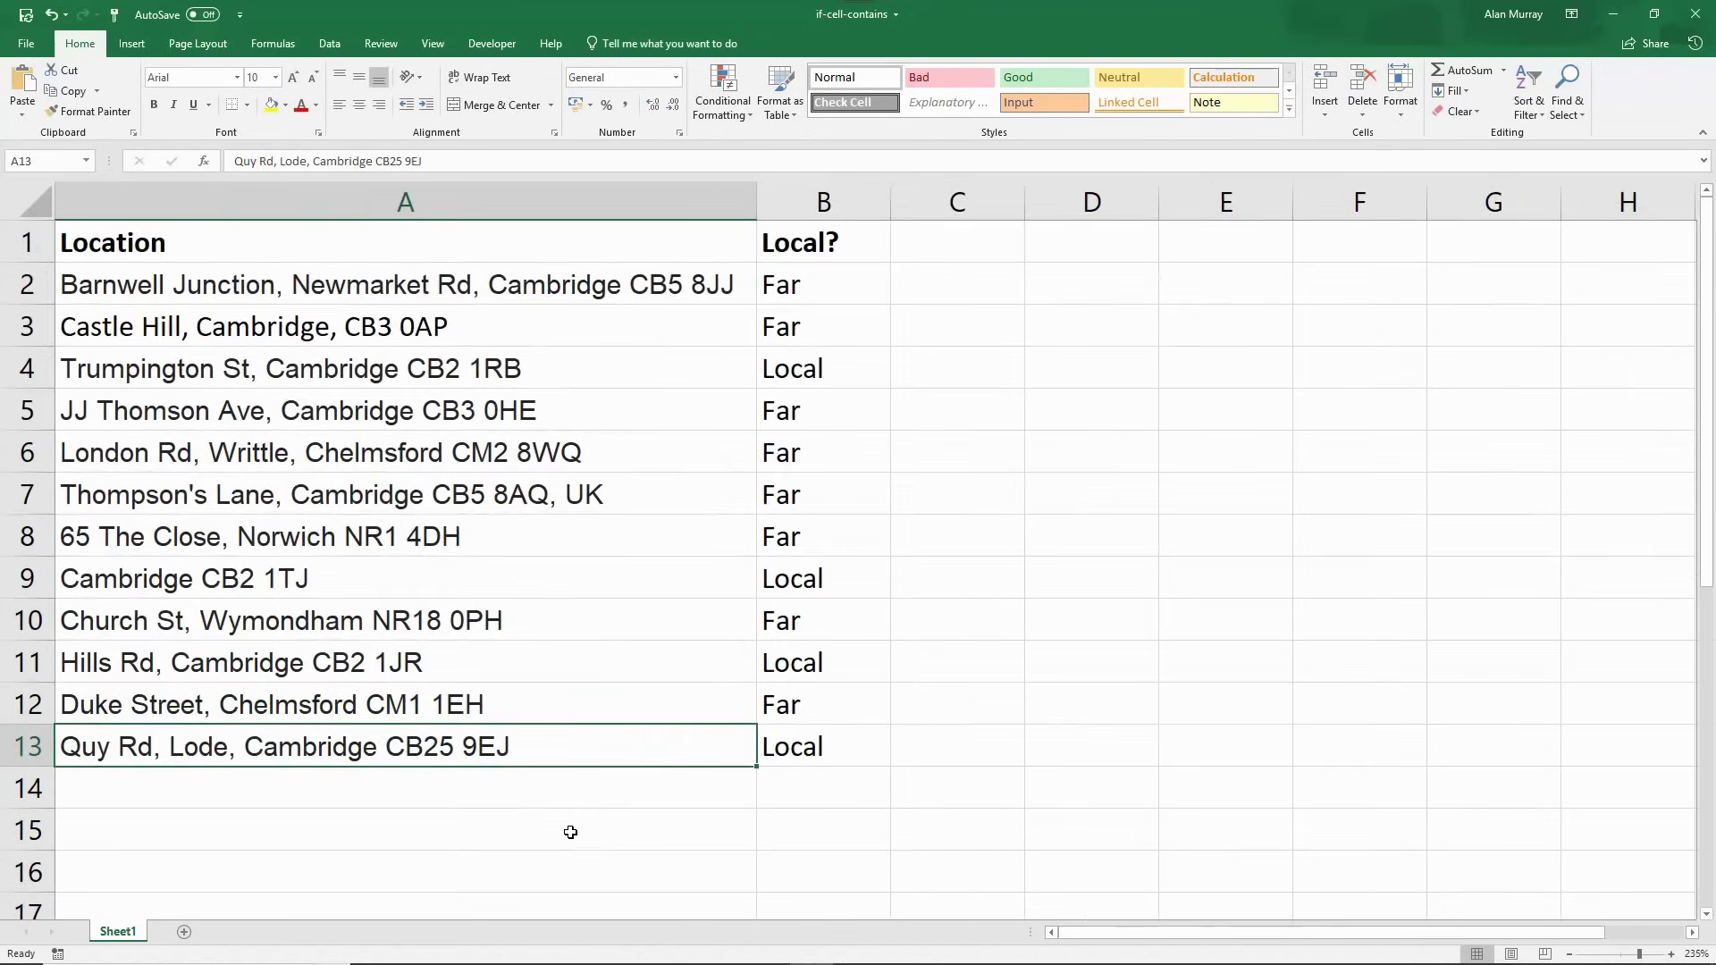
scroll(570, 832, up, 1)
scroll(582, 793, down, 1)
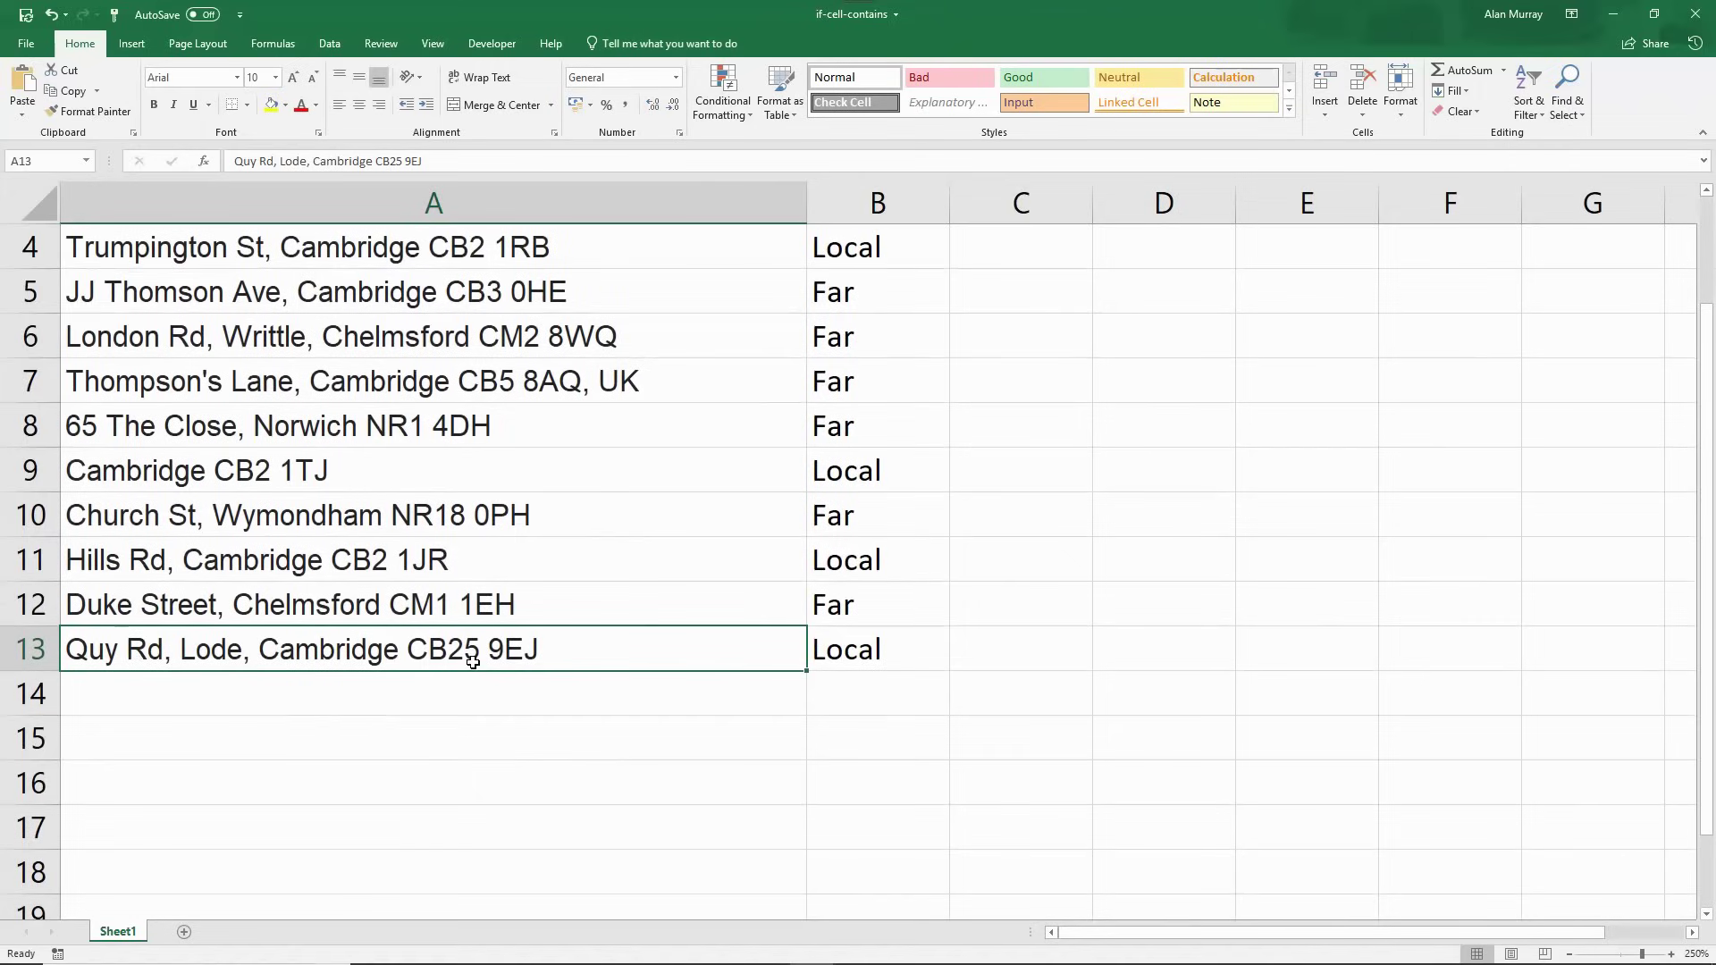
click(832, 655)
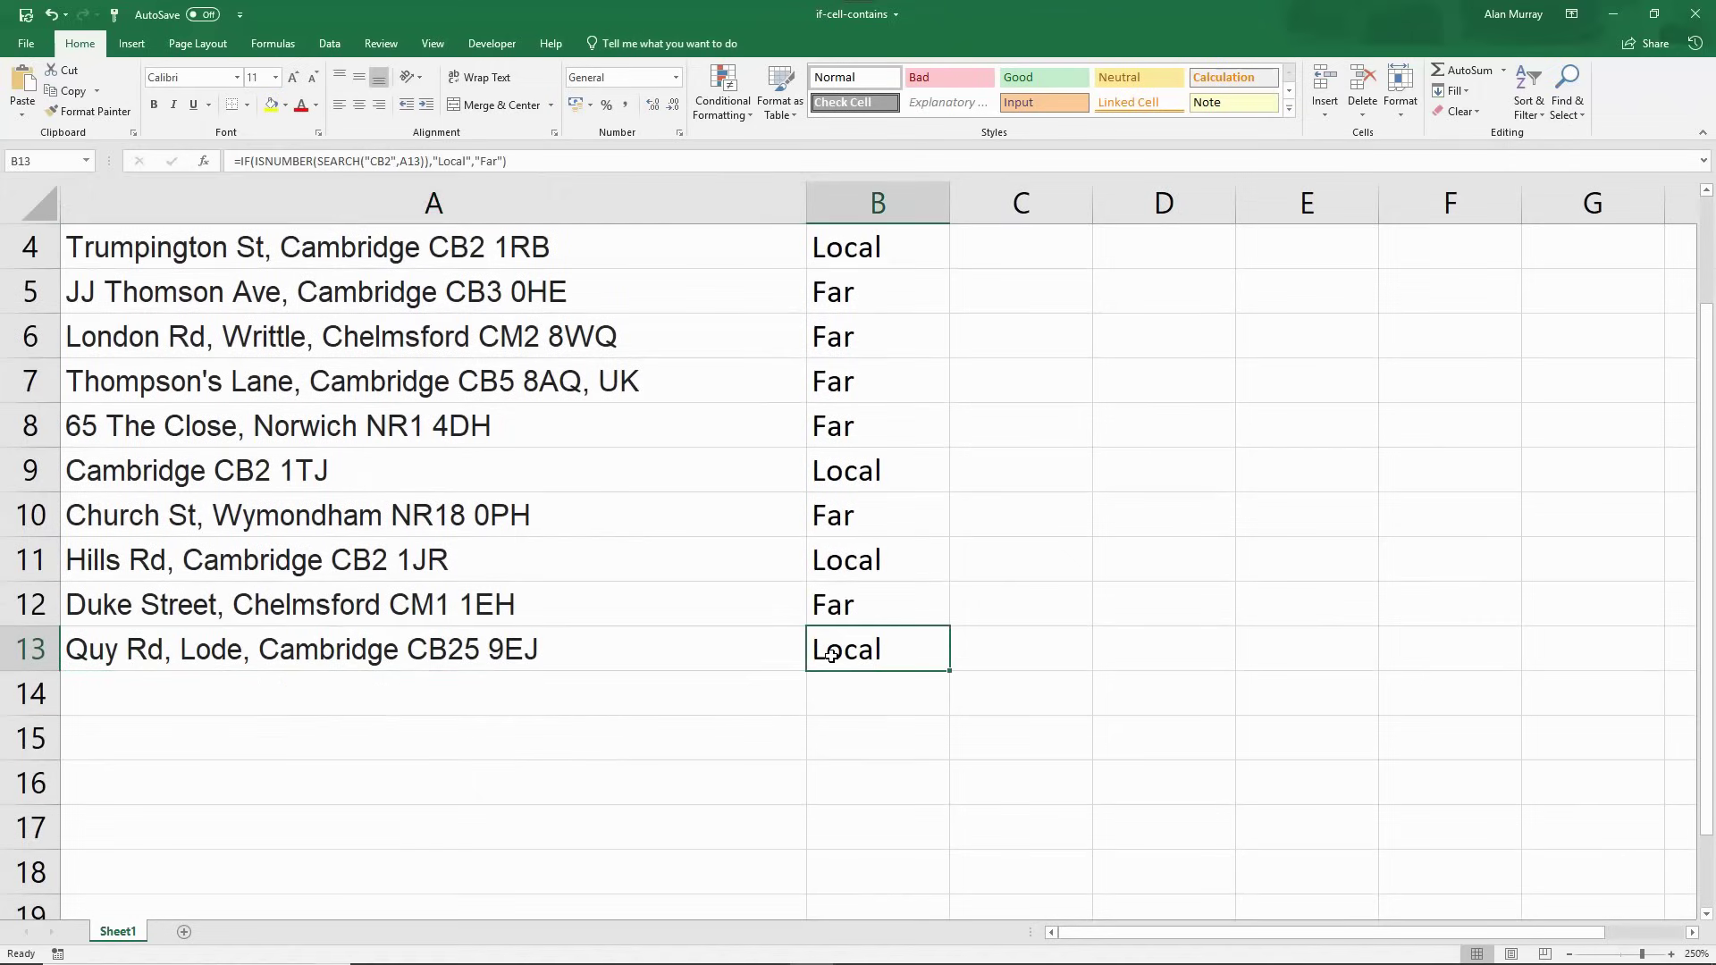
double_click(420, 653)
drag(409, 649, 465, 653)
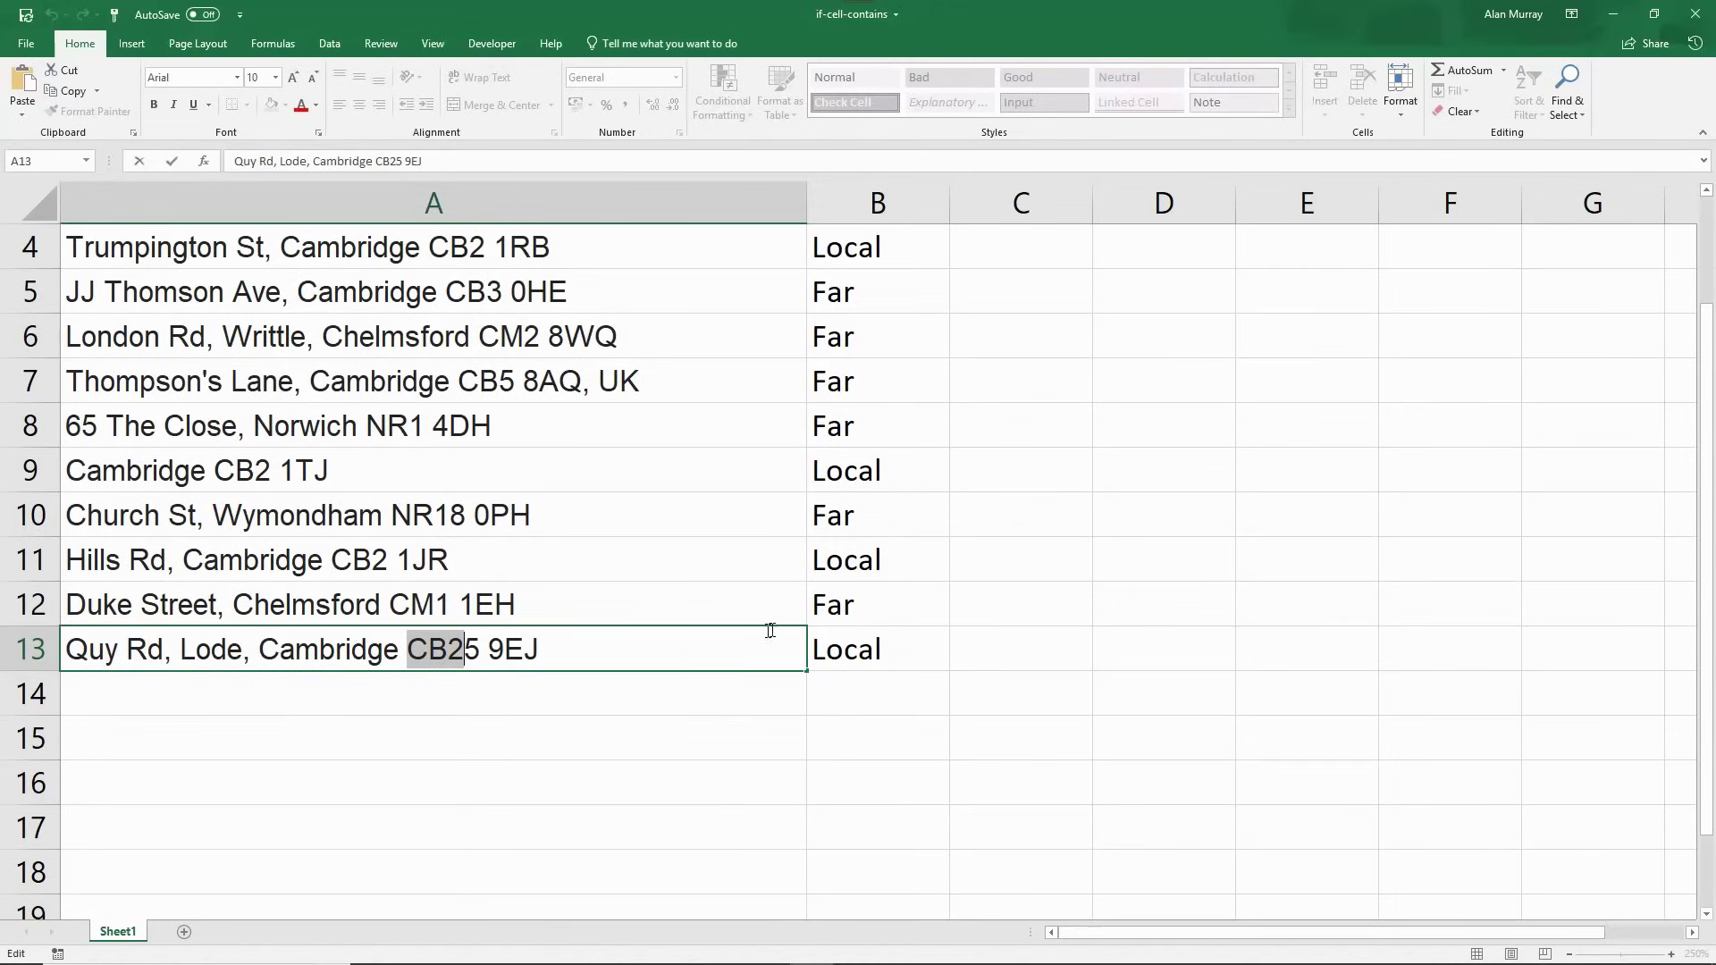
click(835, 648)
Remove the trailing space after "CB2" in B2's search text and confirm.
scroll(836, 648, up, 1)
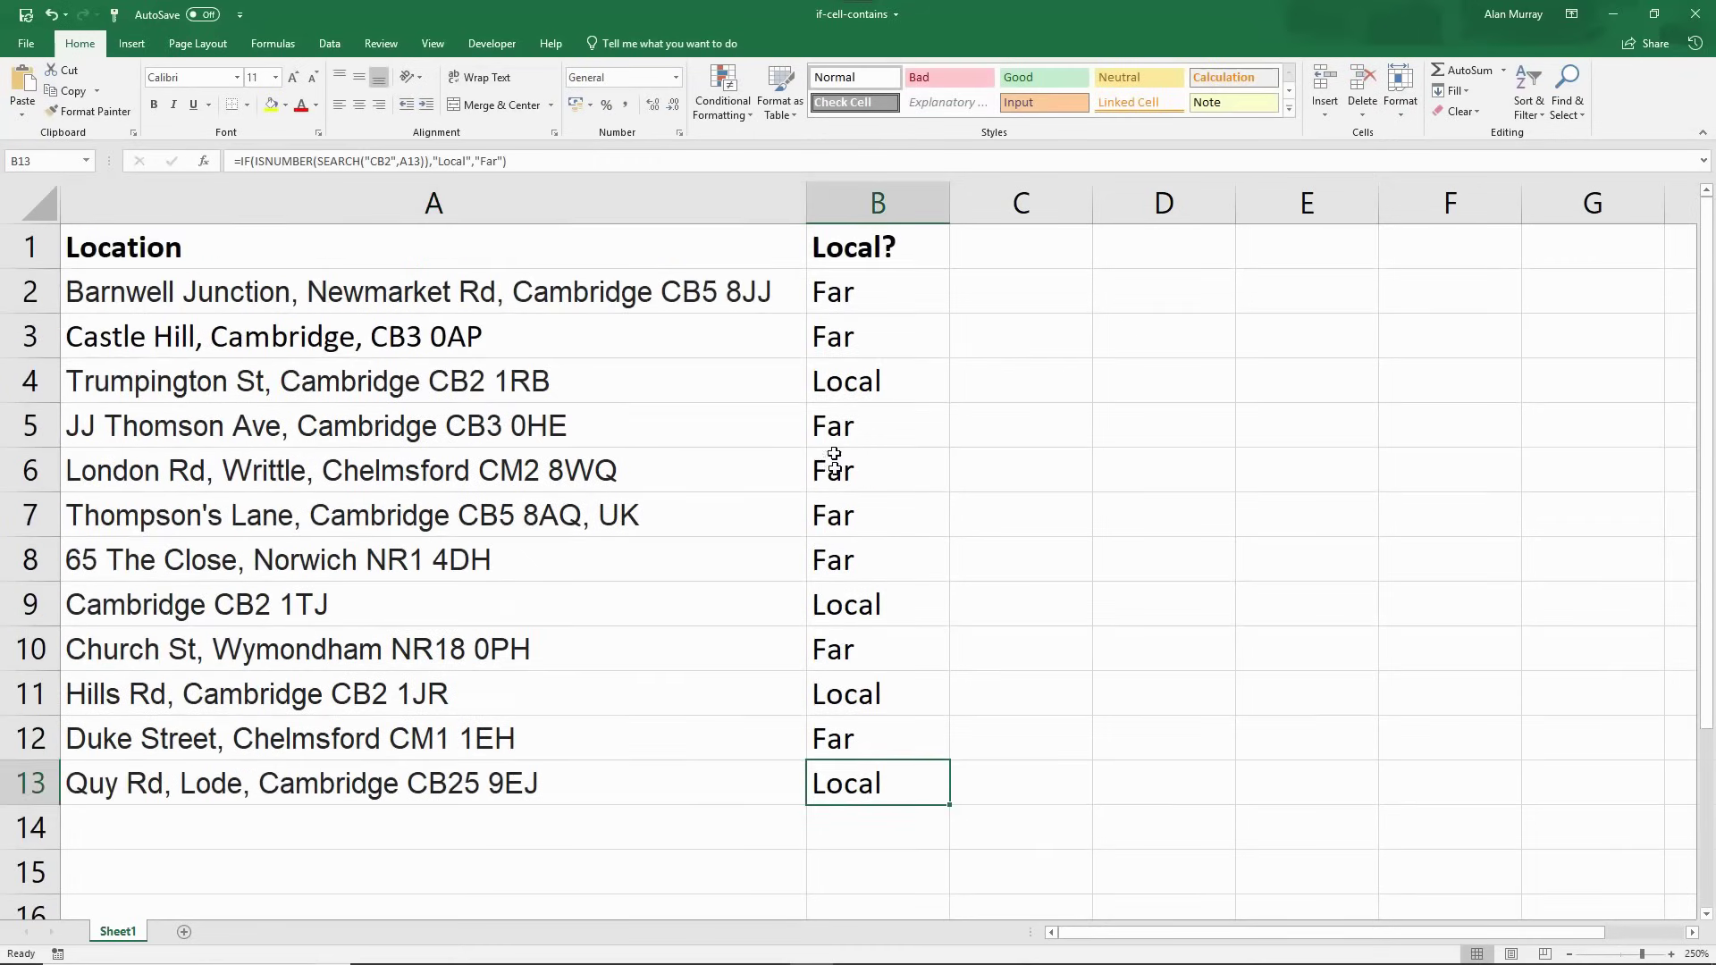
double_click(880, 297)
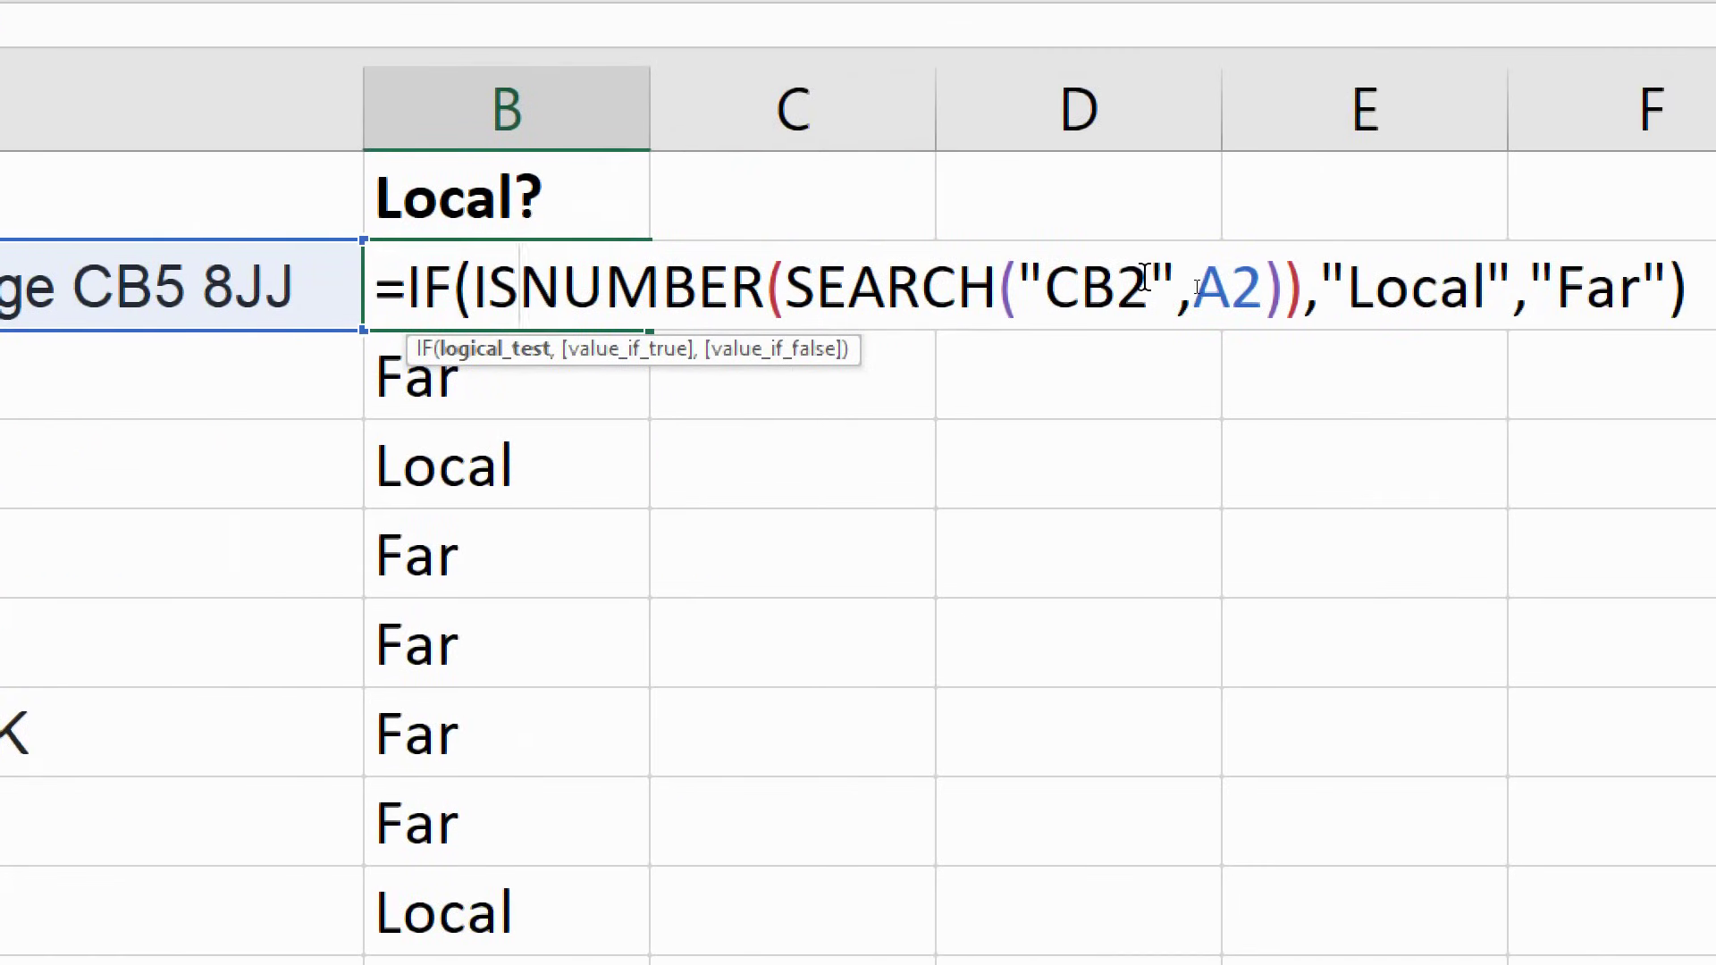
click(1247, 283)
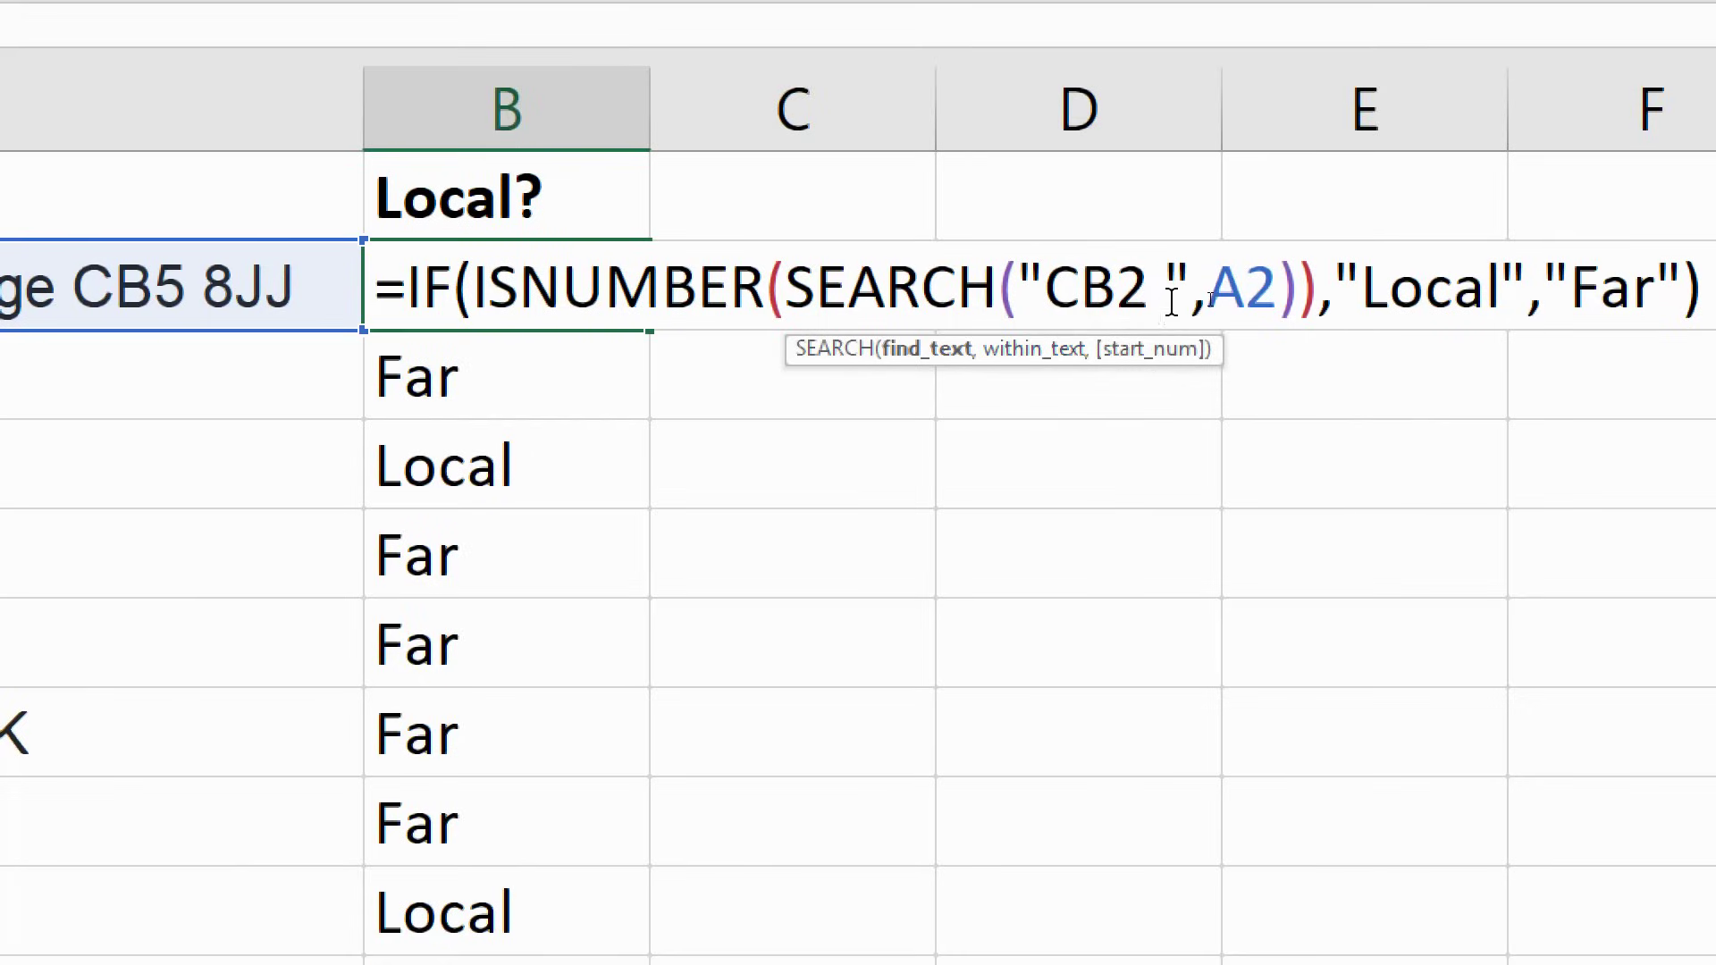
click(1172, 301)
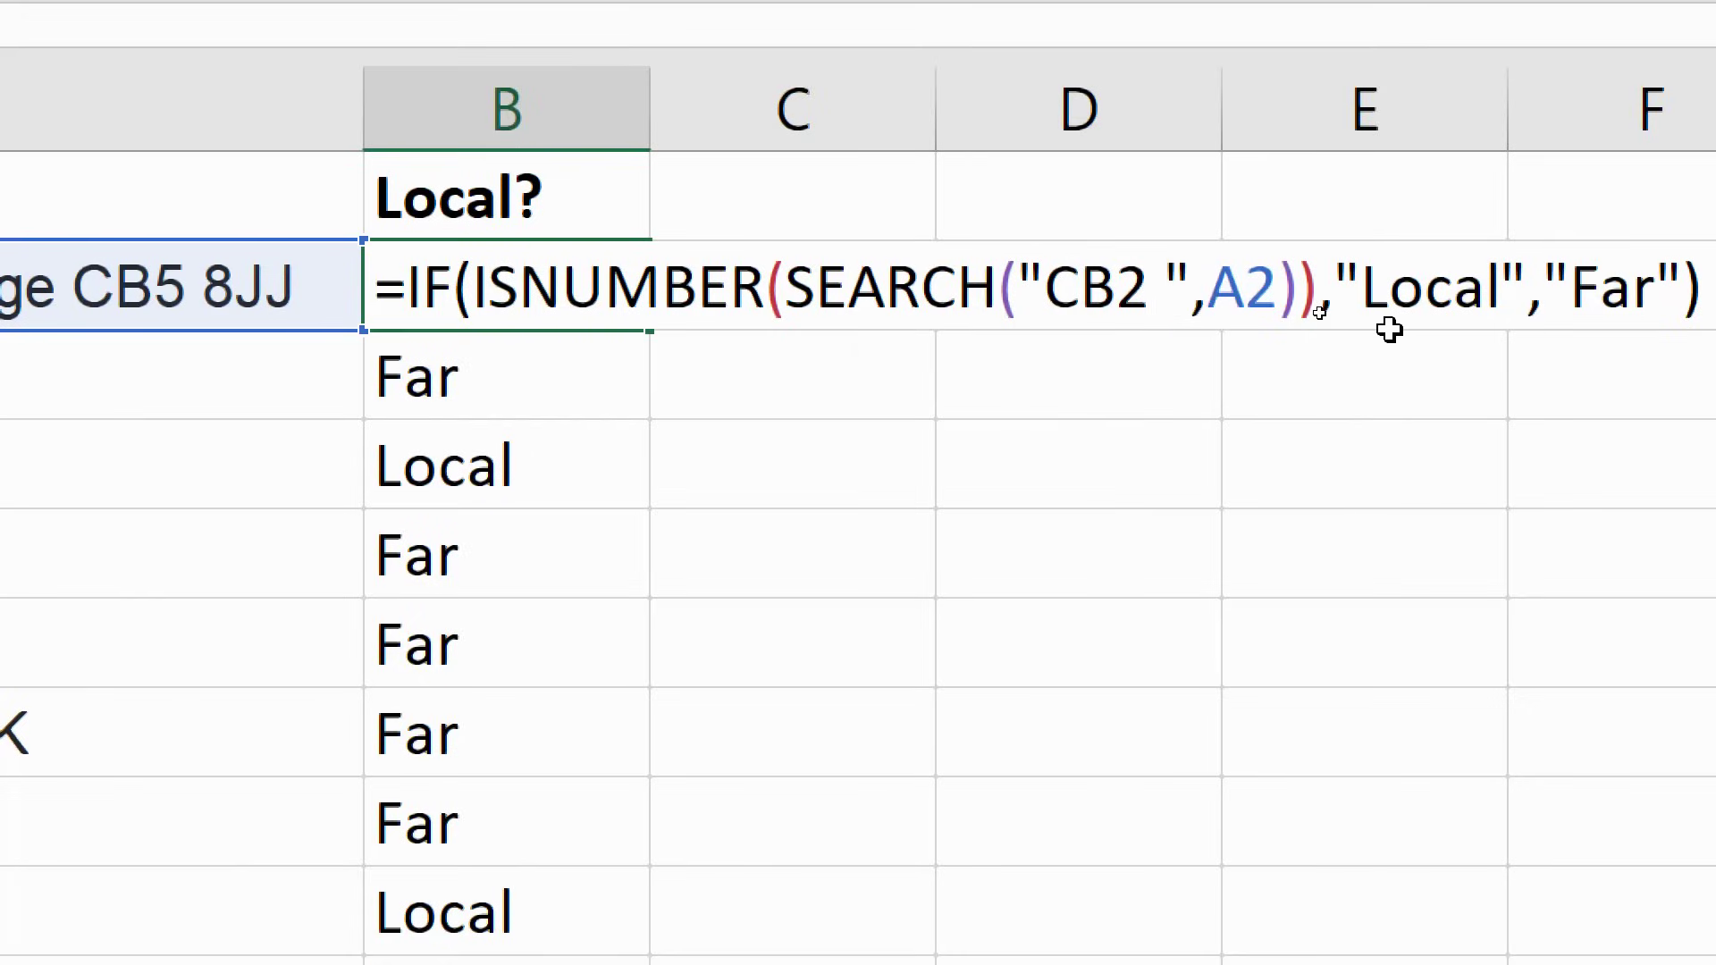
key(BackSpace)
key(Return)
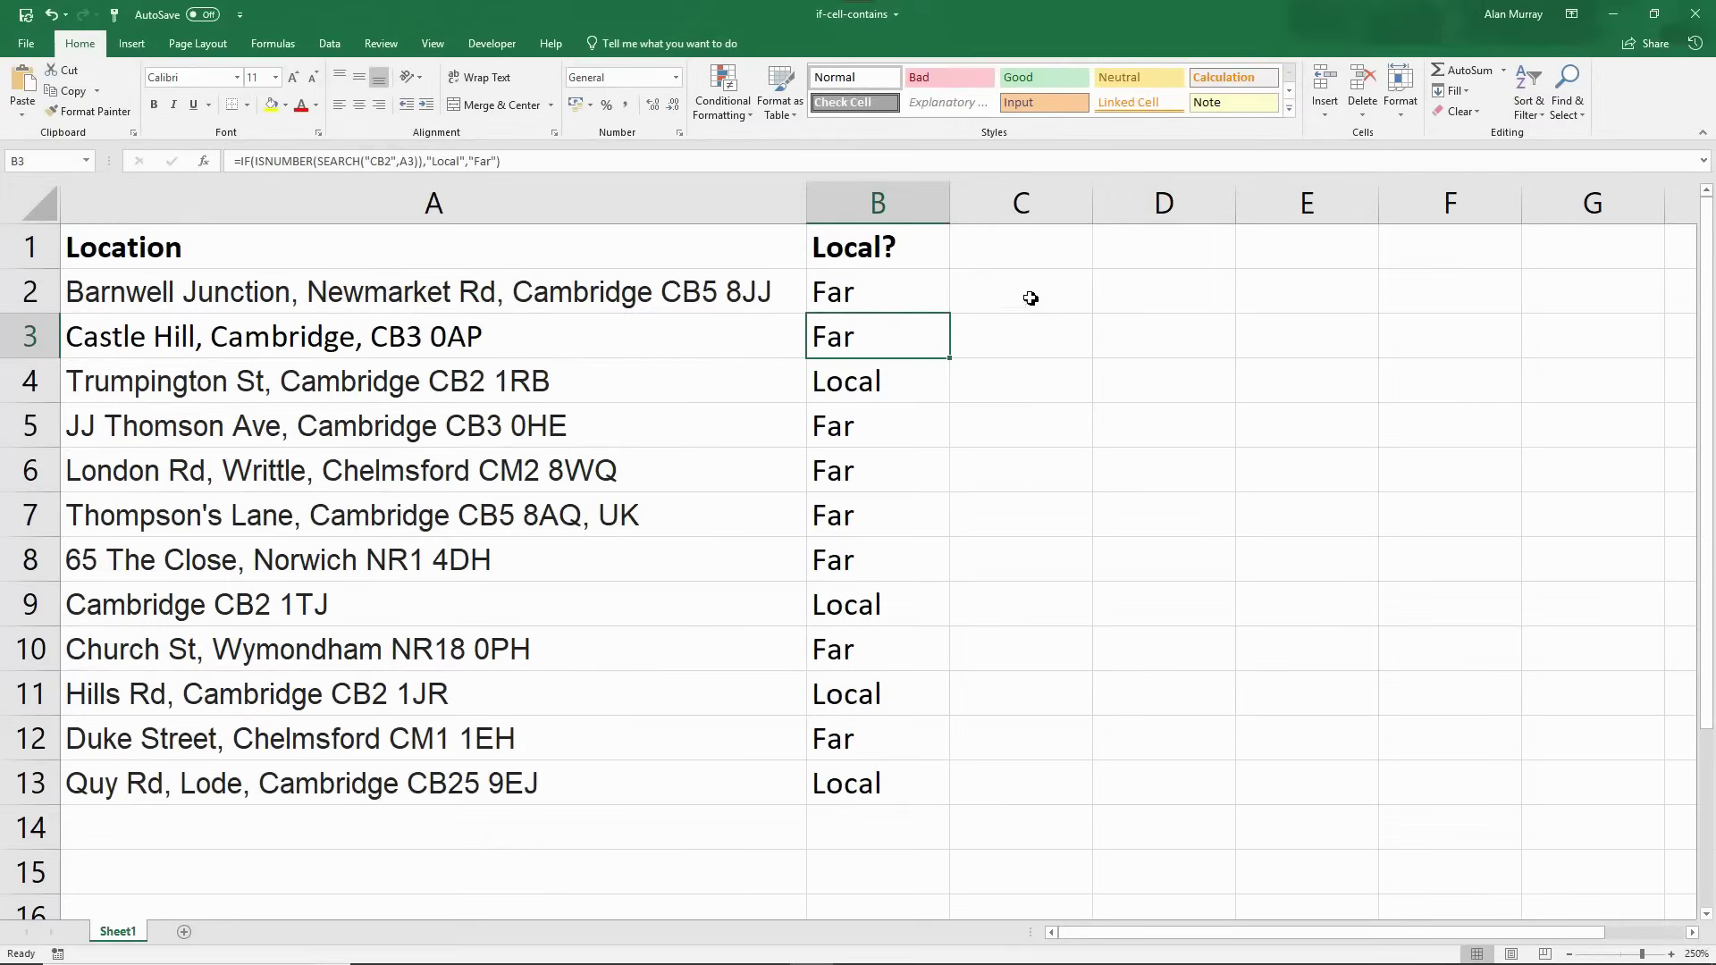
Fill B2's formula down to B13 and check the Quy Rd and Norwich results.
click(934, 292)
double_click(949, 313)
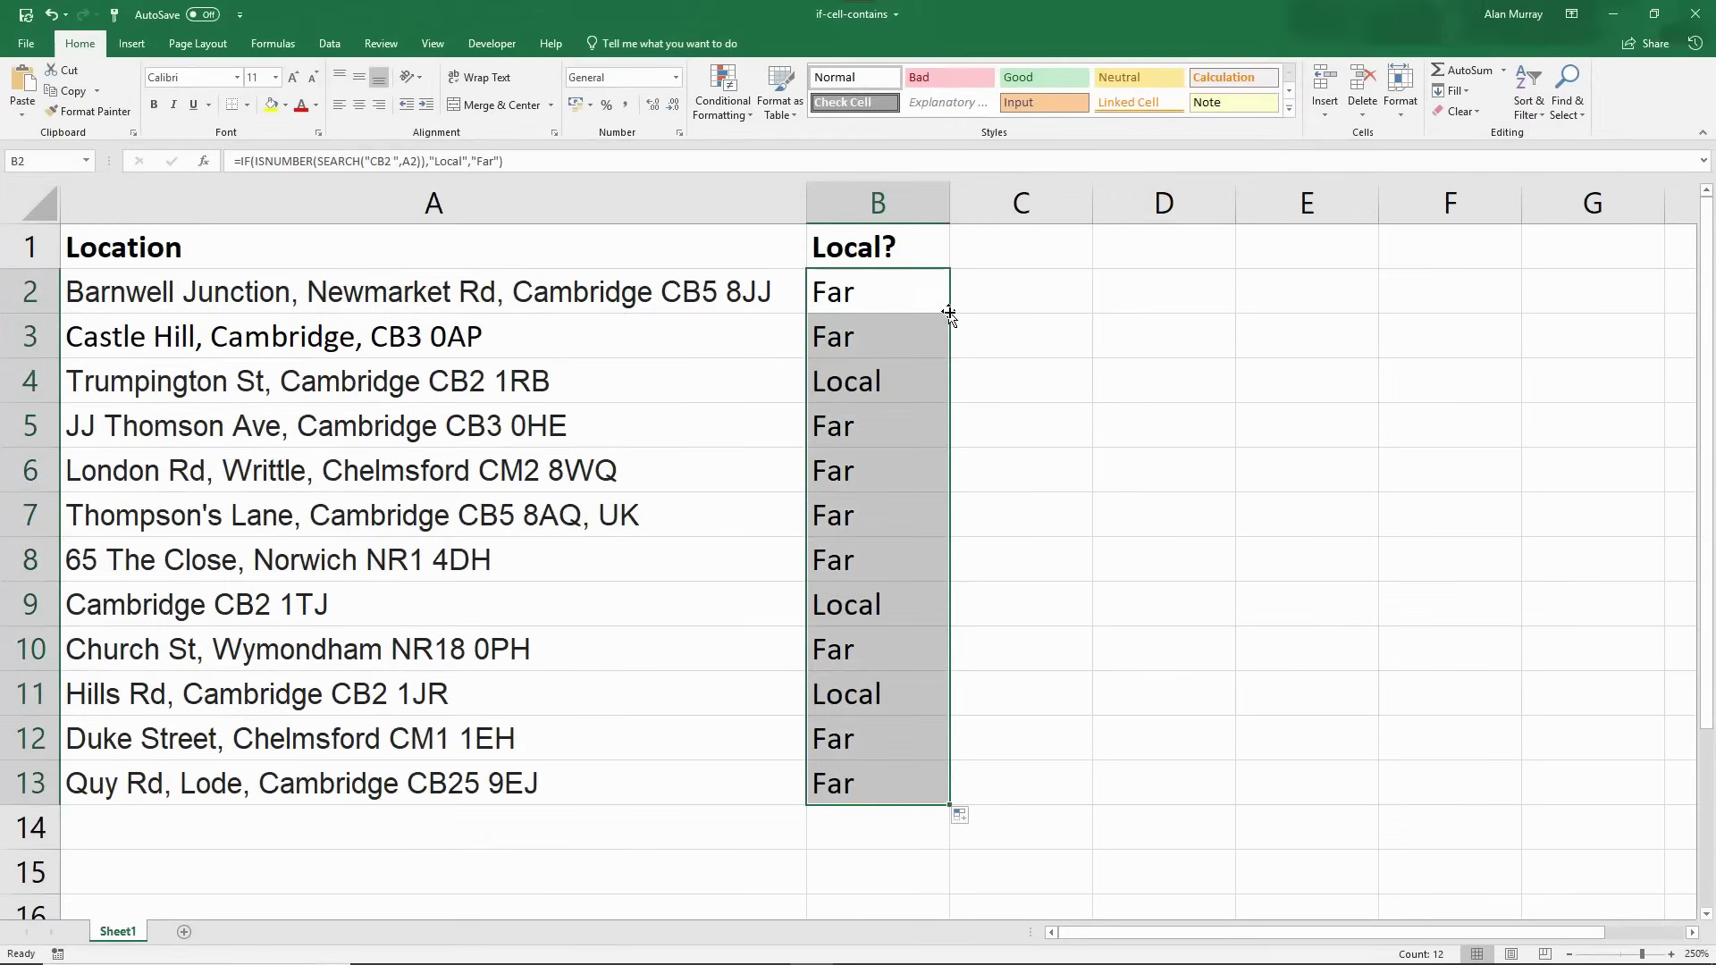
click(503, 778)
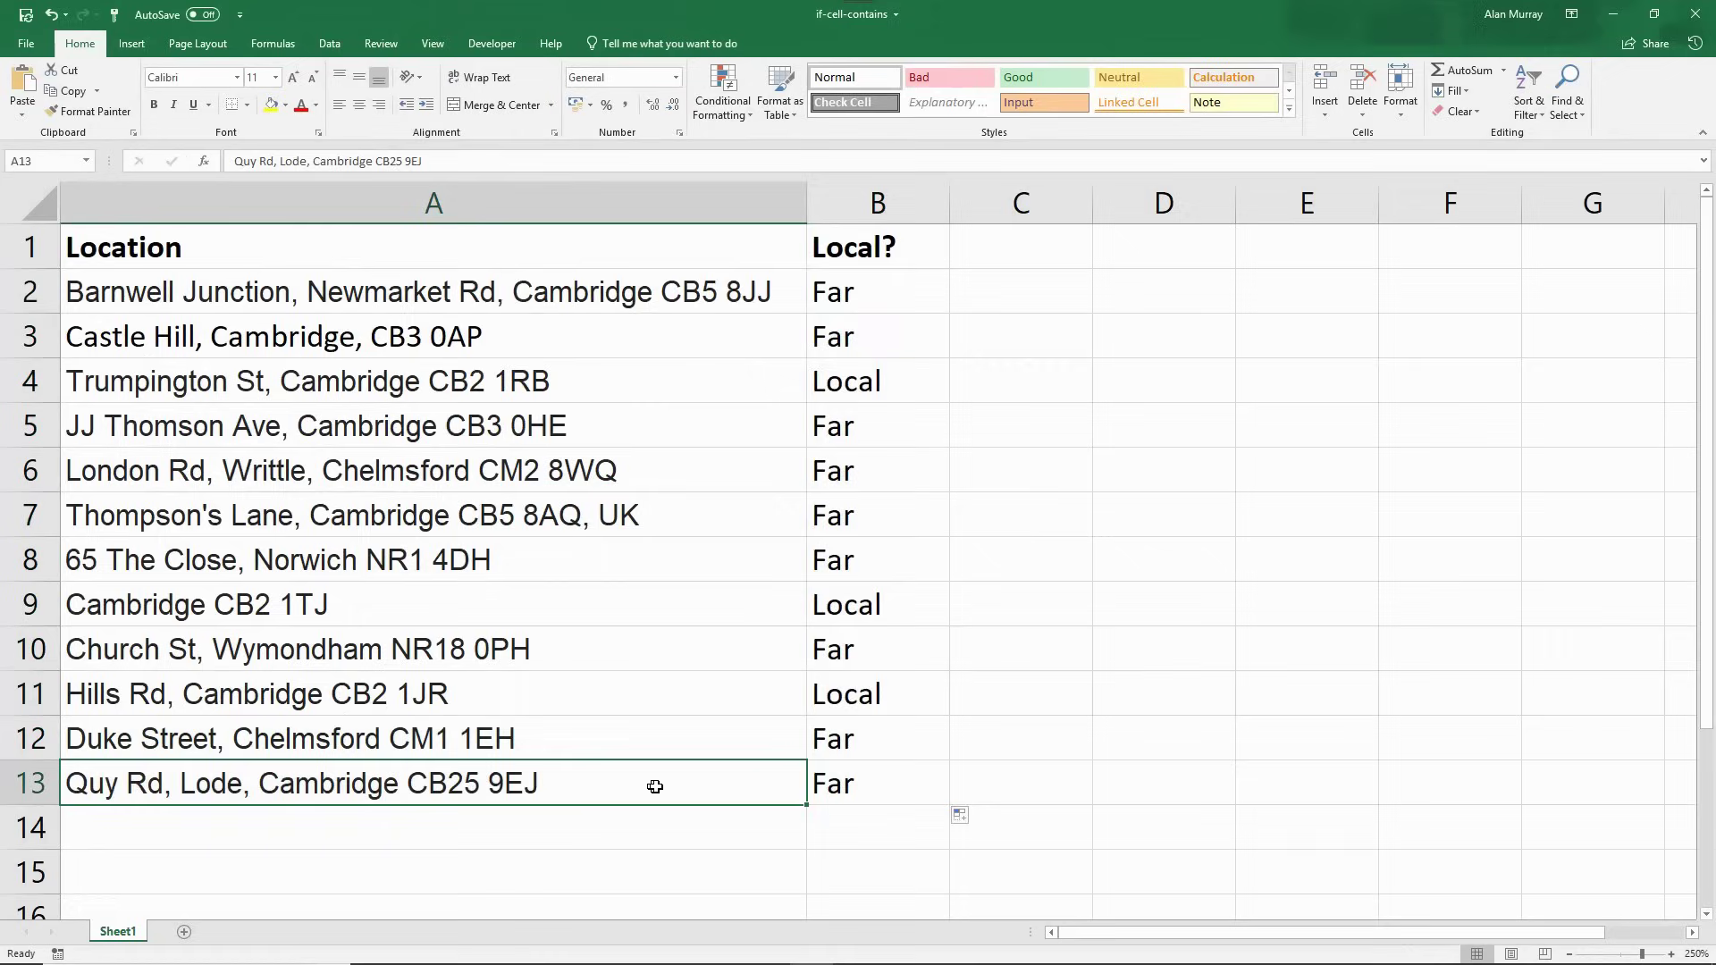
drag(741, 785, 836, 785)
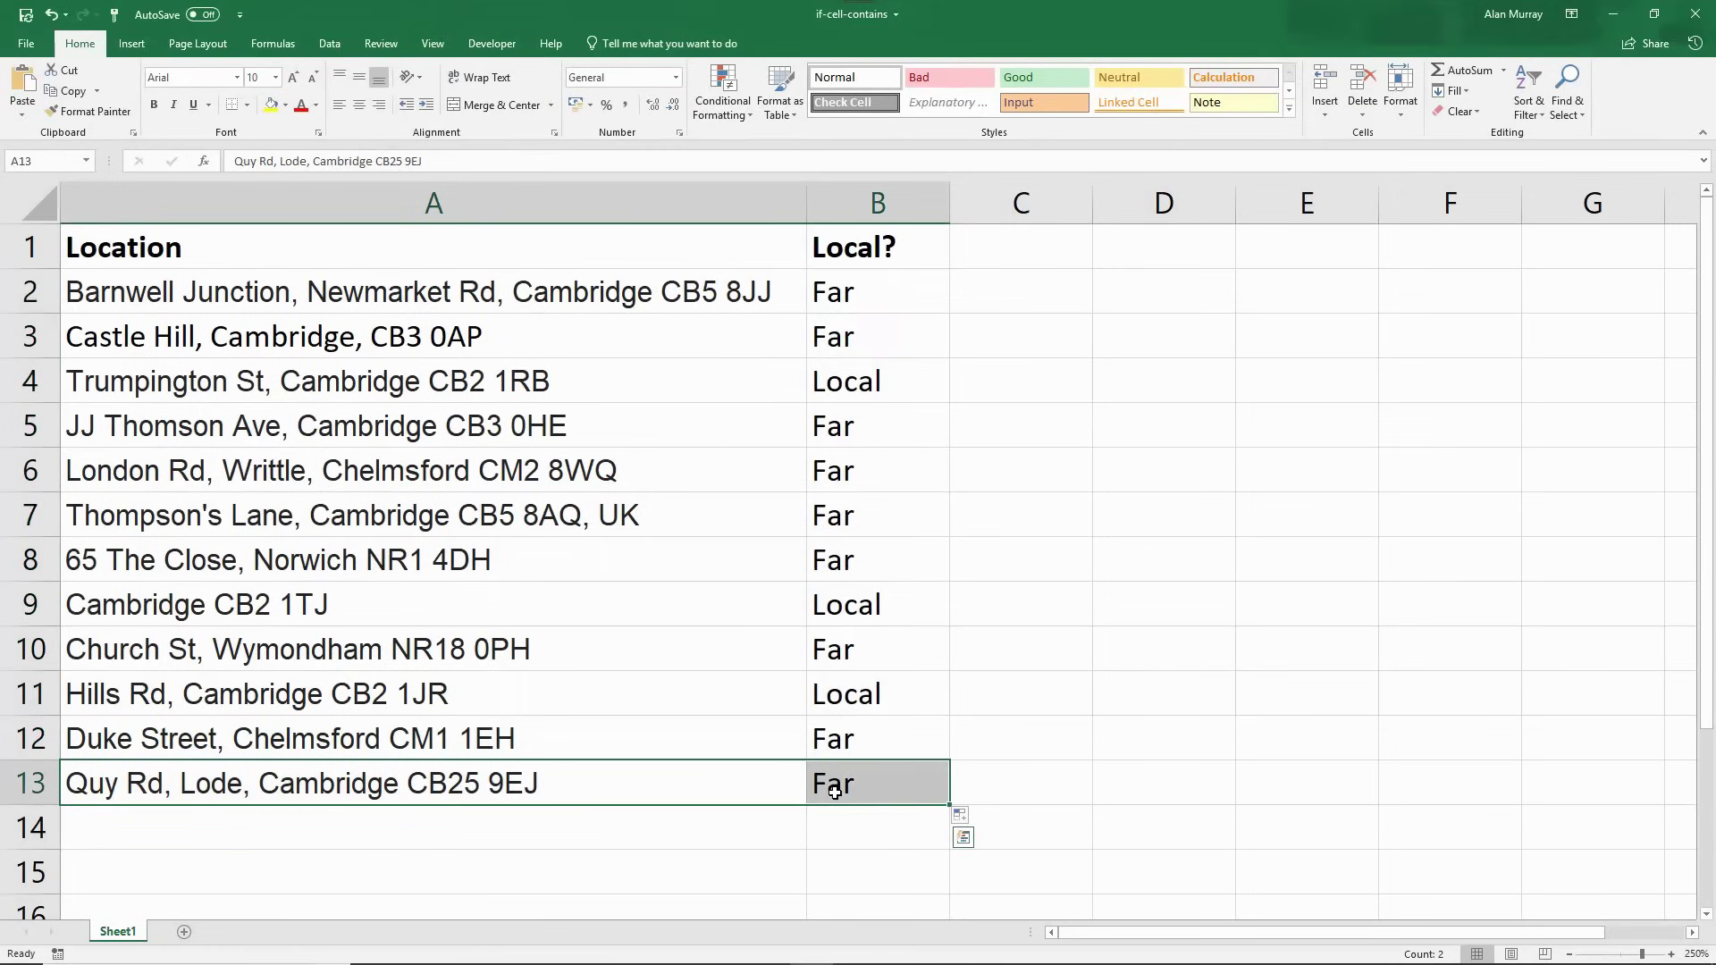
click(779, 569)
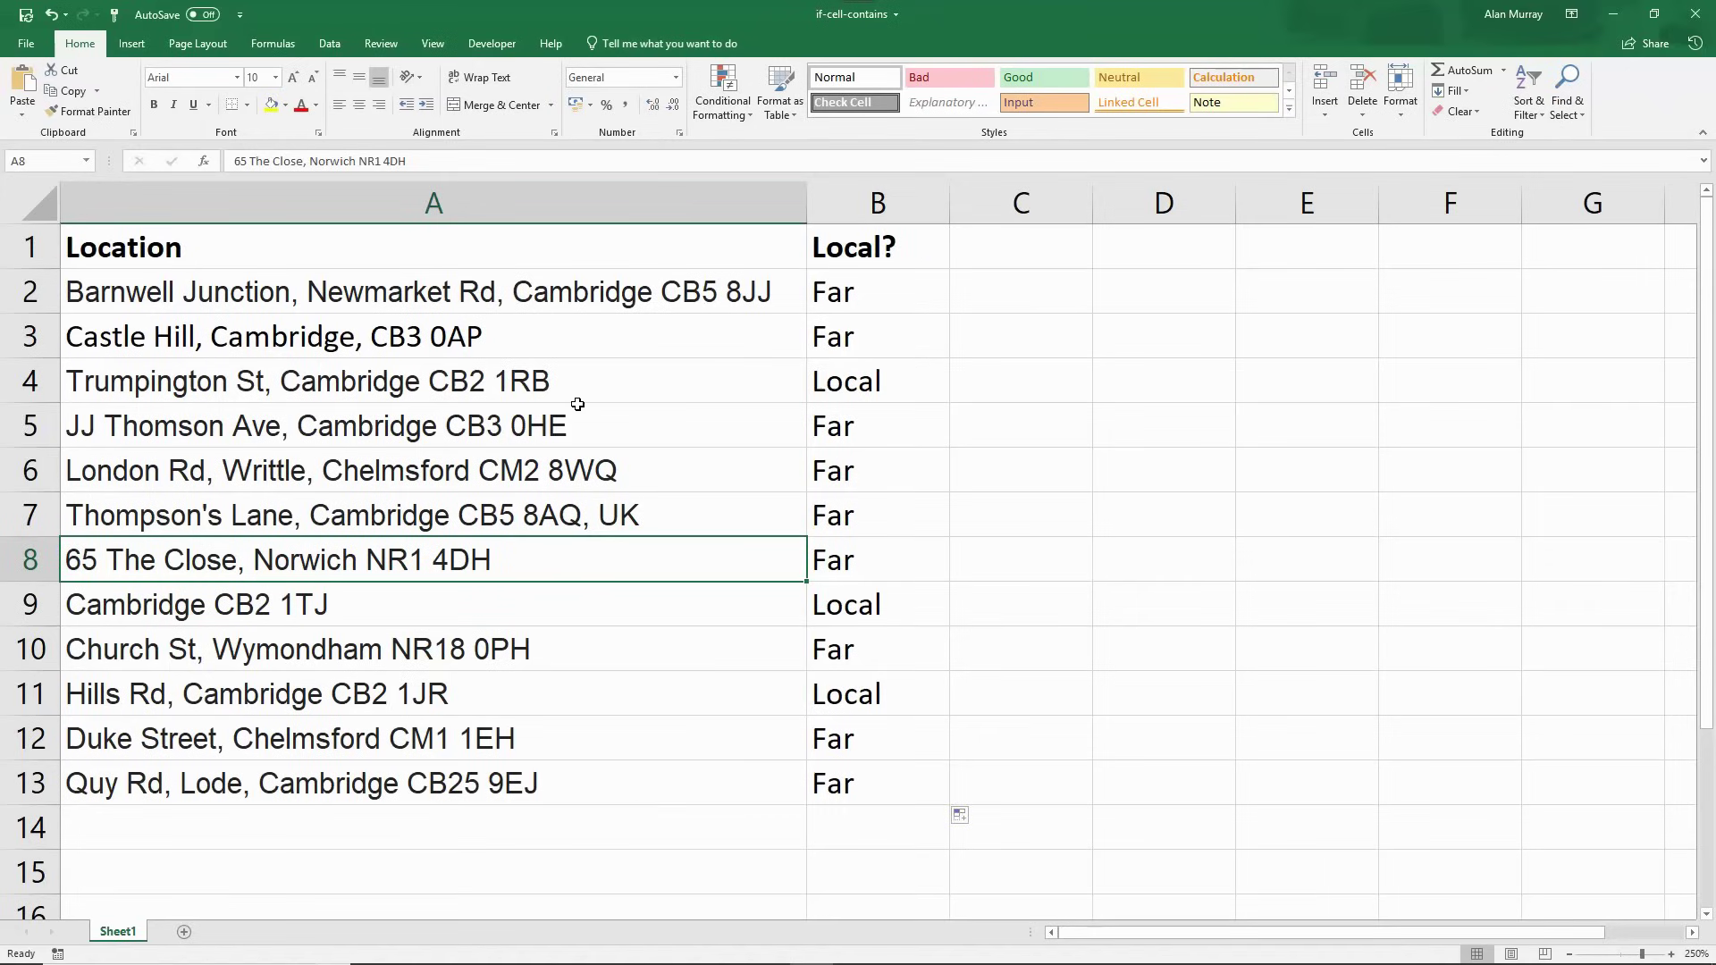
click(498, 420)
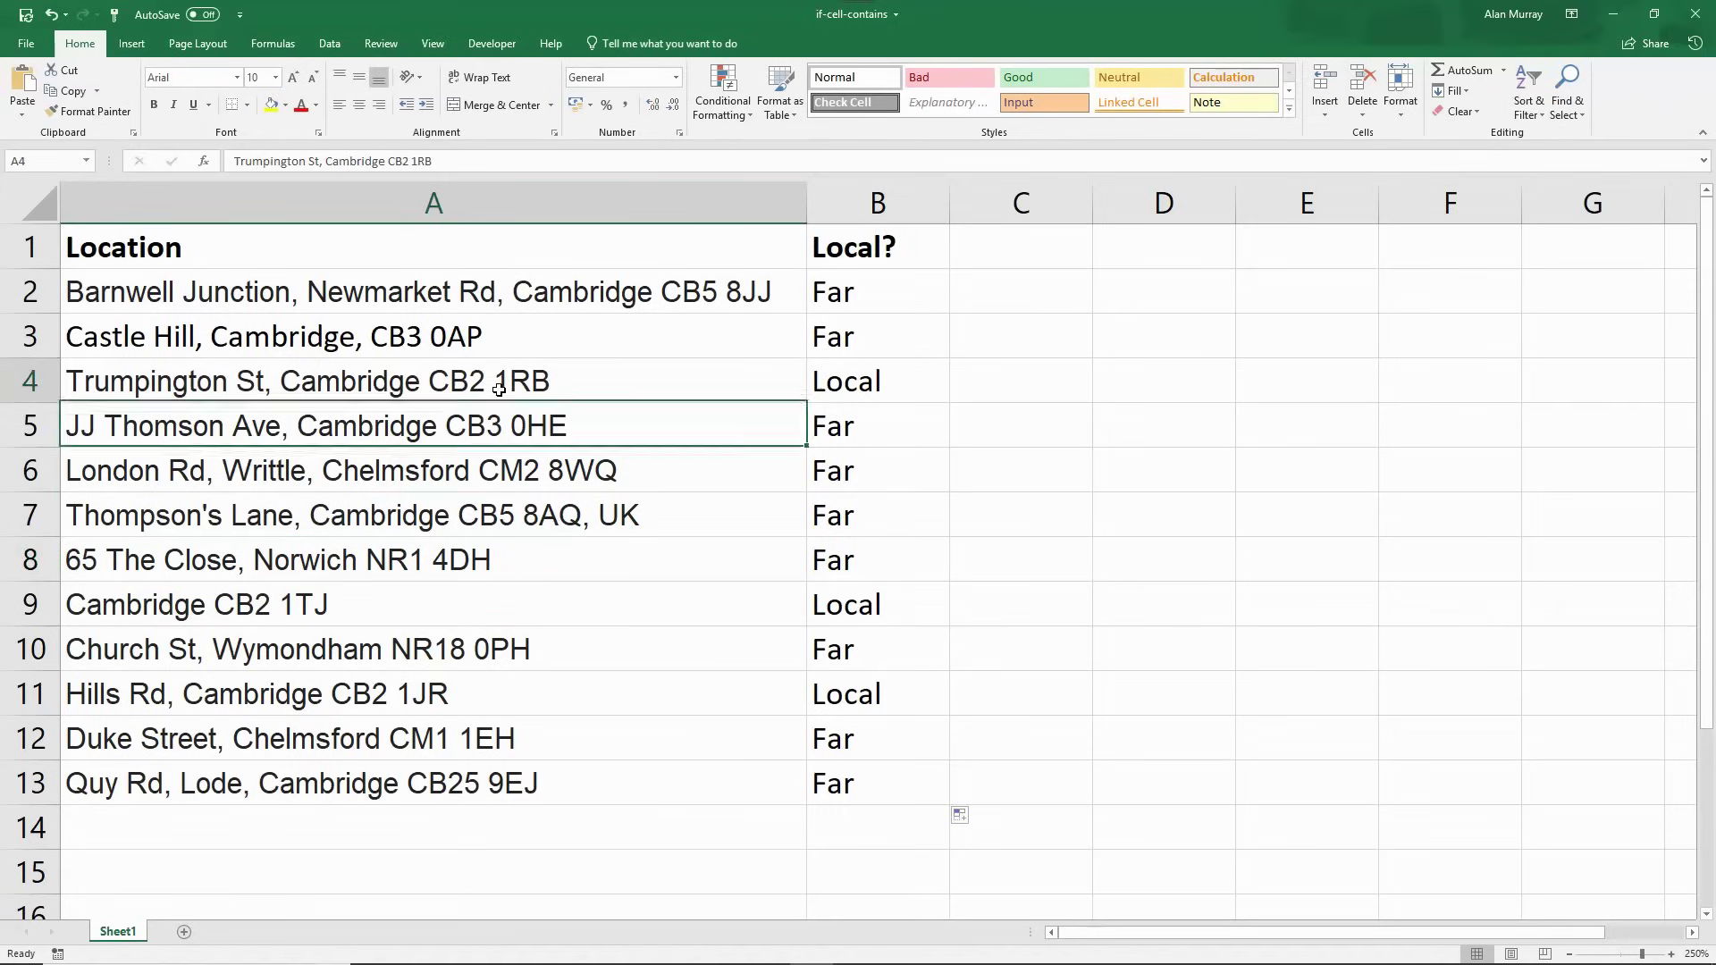
click(499, 389)
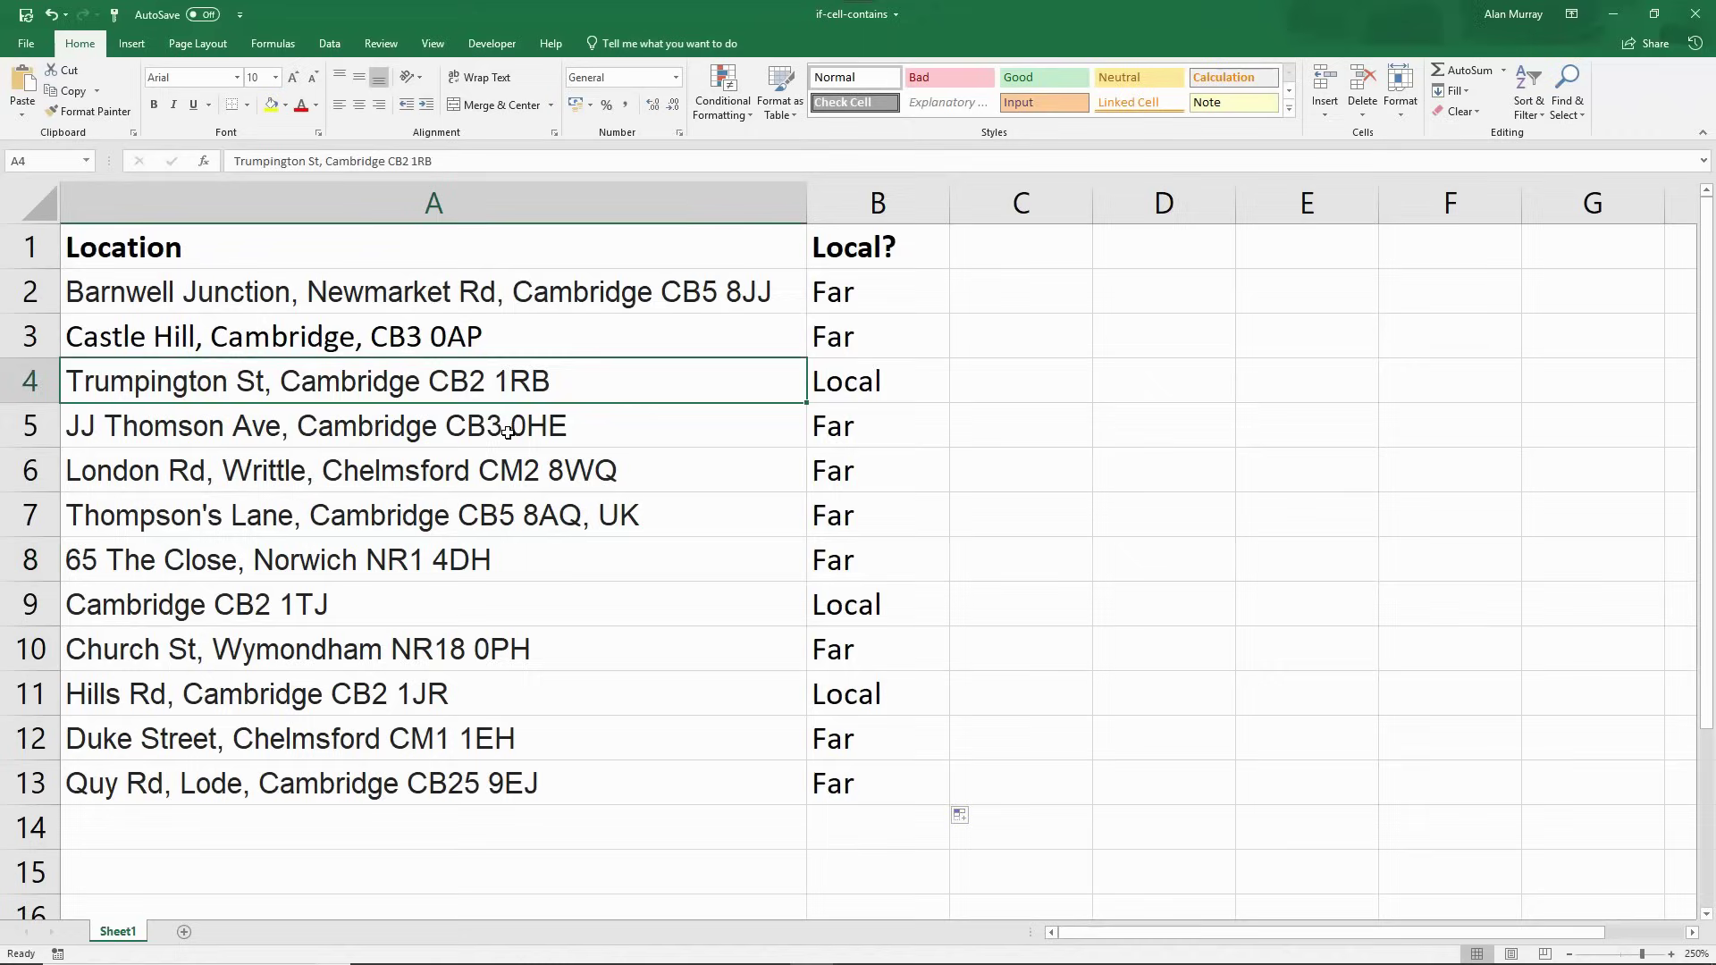
click(508, 433)
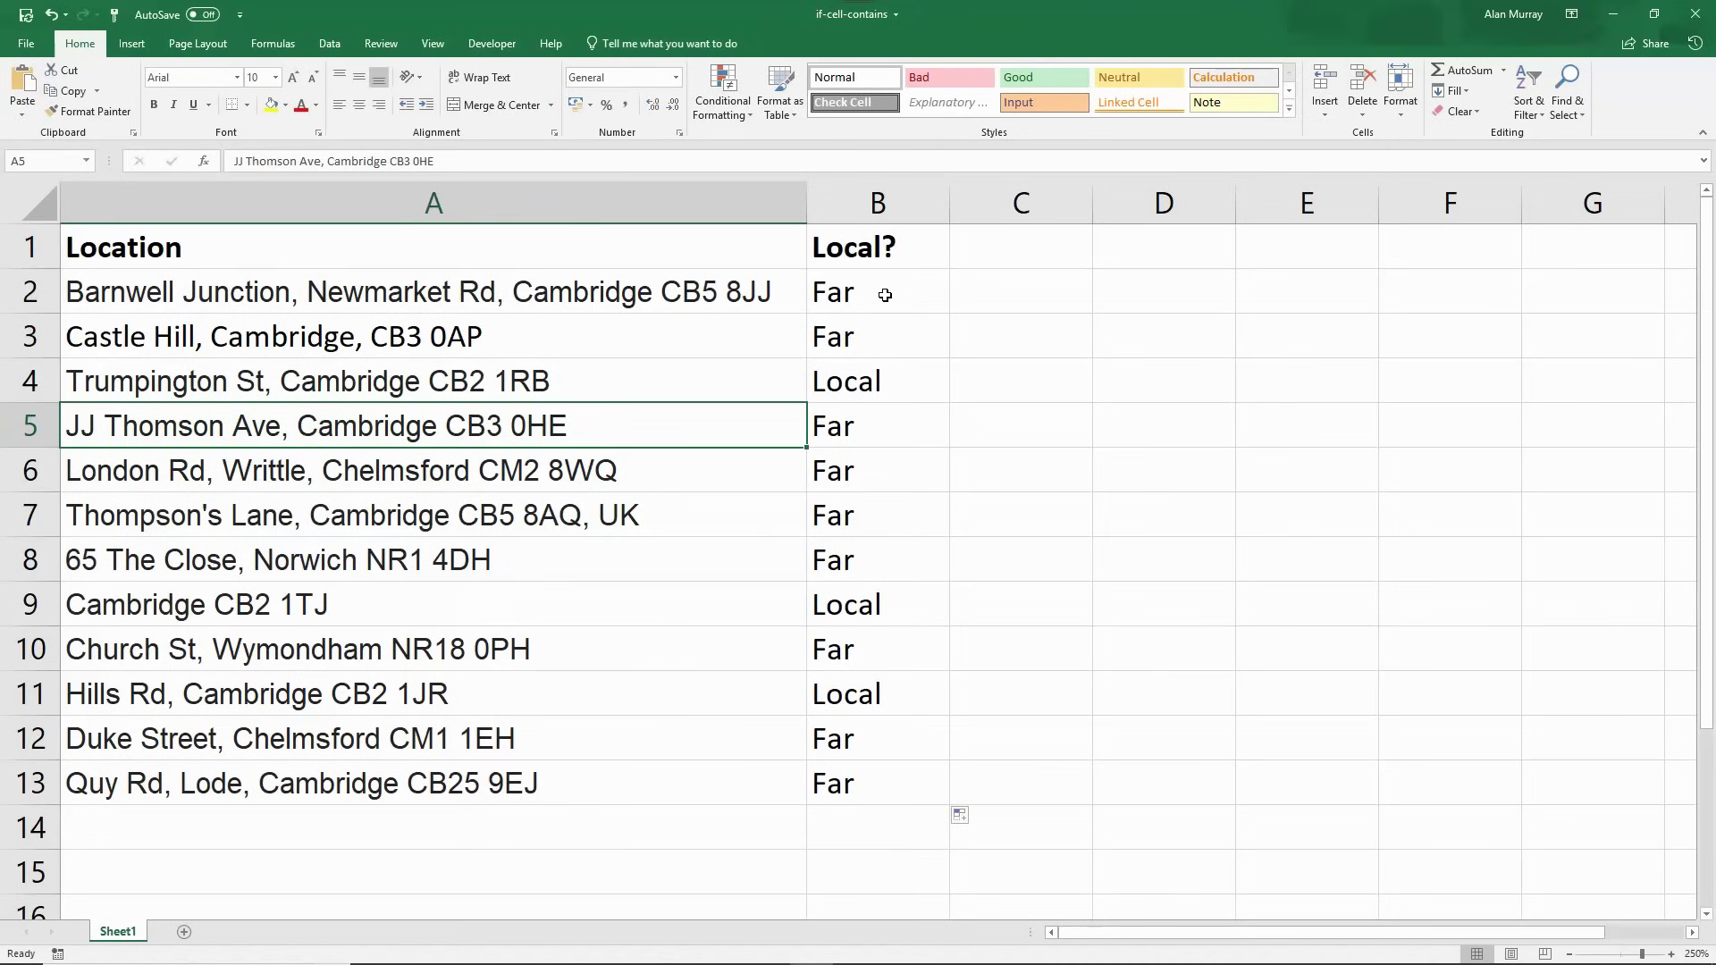
Narrow column A so the results sit closer to the addresses.
scroll(1034, 650, up, 3)
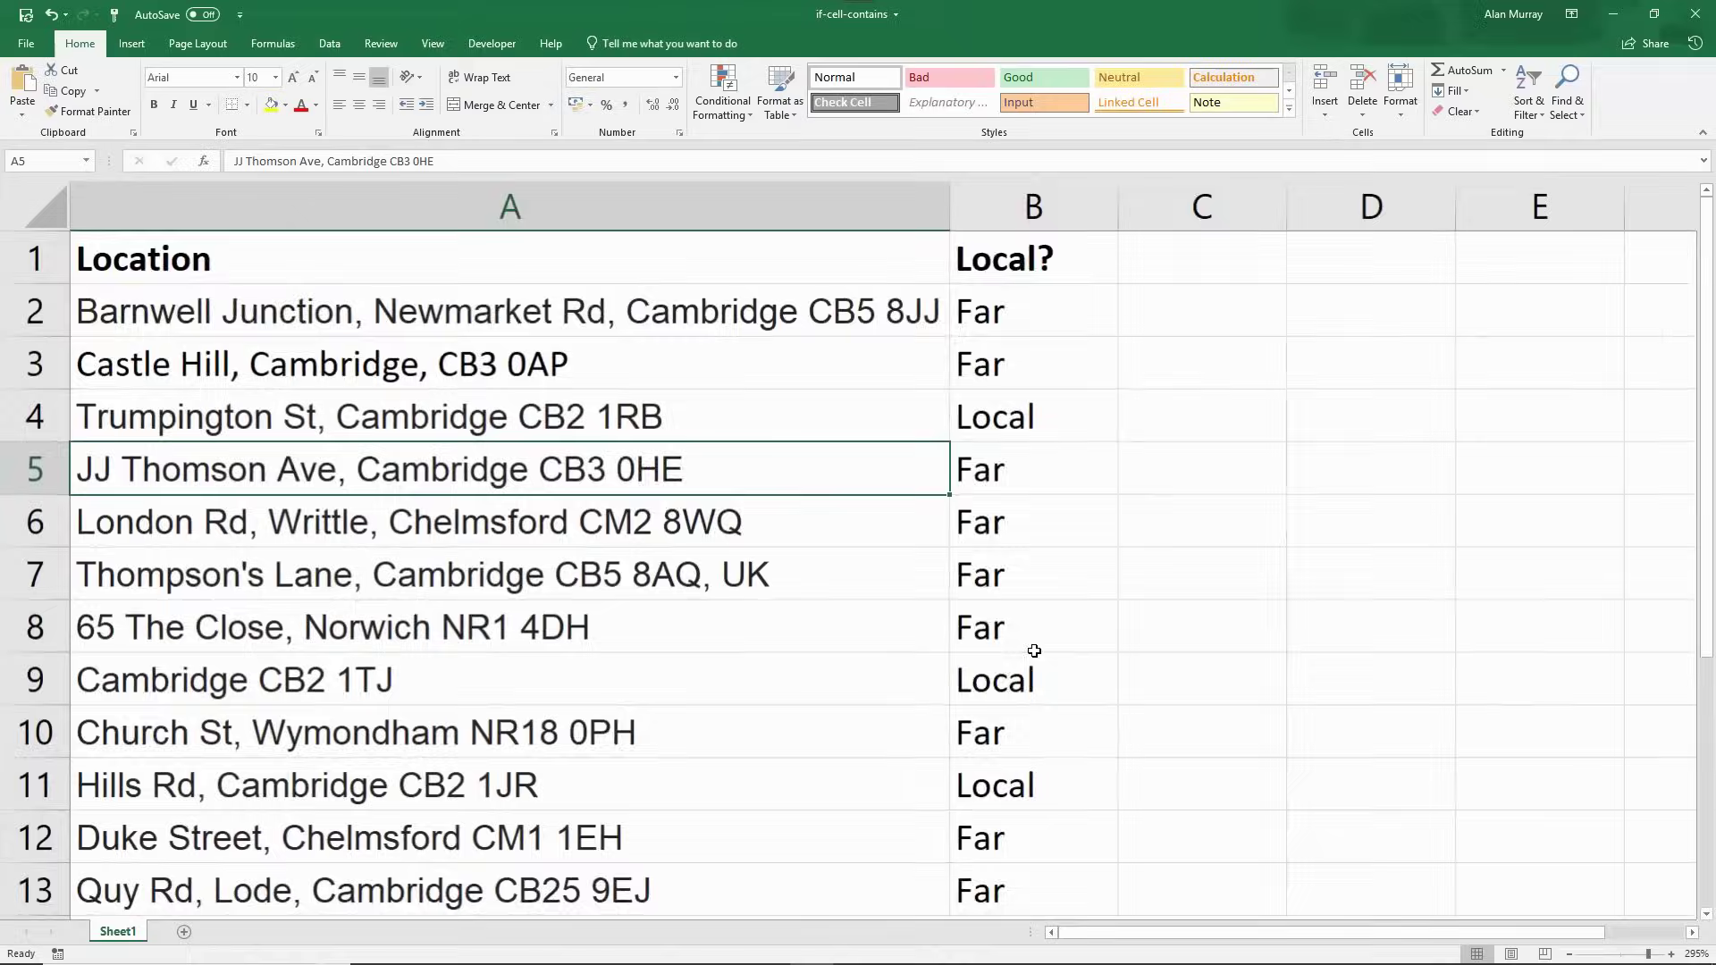
scroll(1034, 651, up, 2)
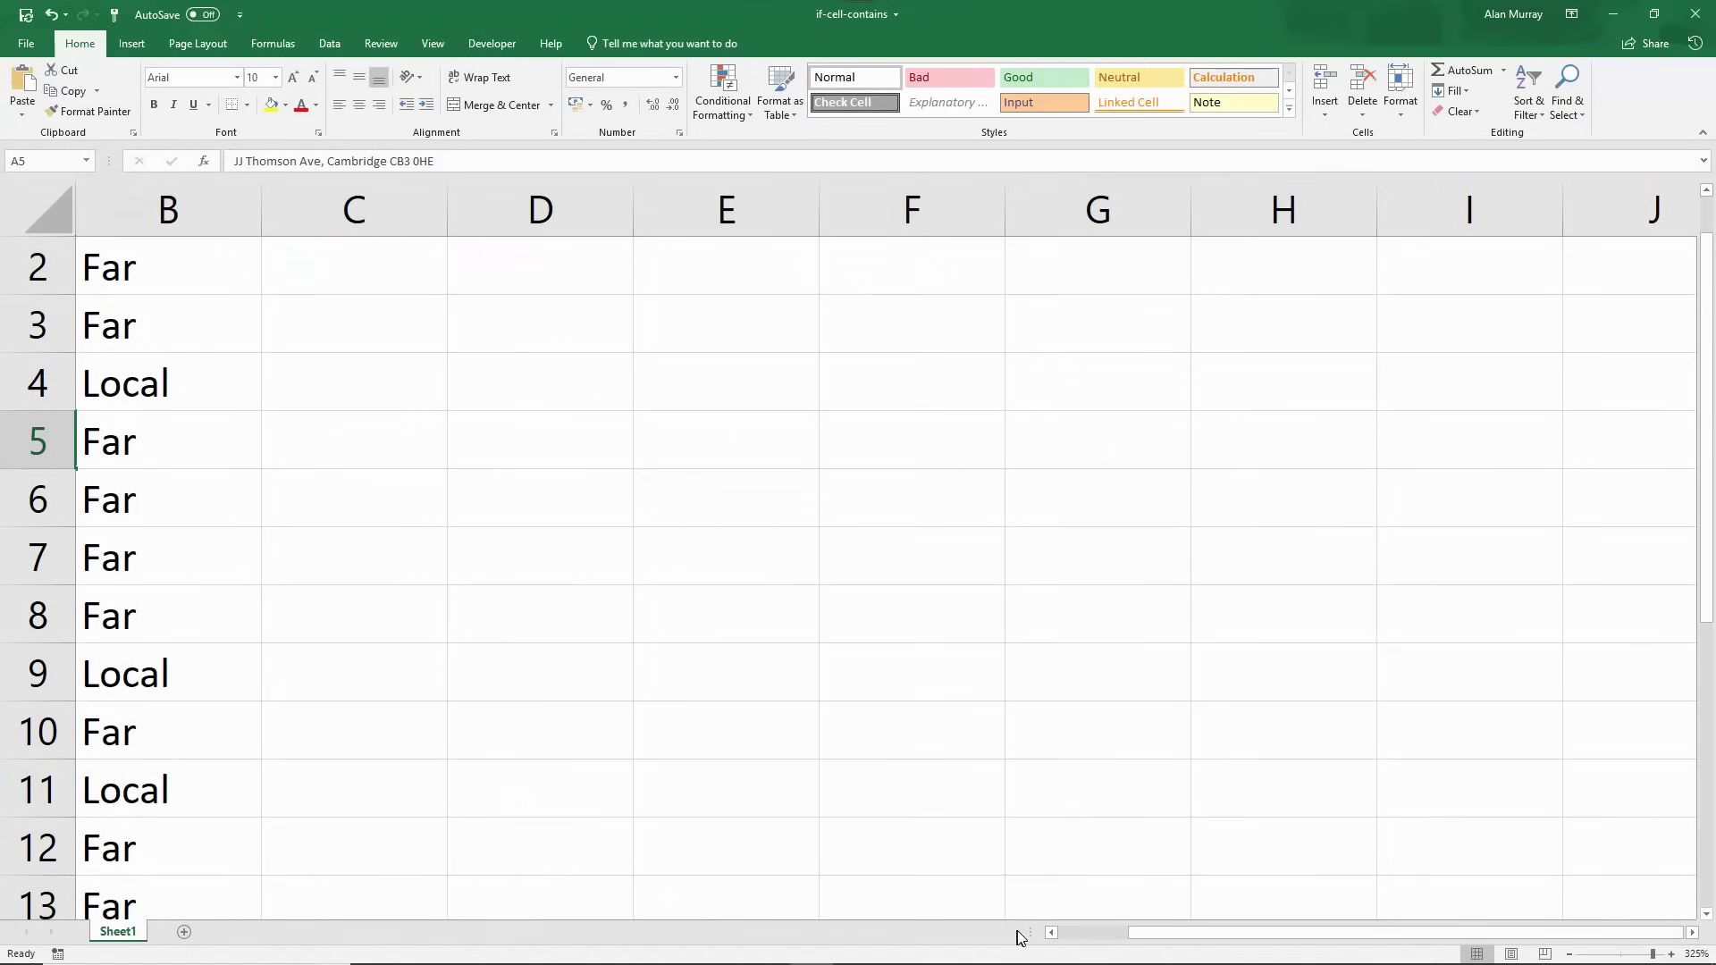
drag(1149, 936, 1102, 938)
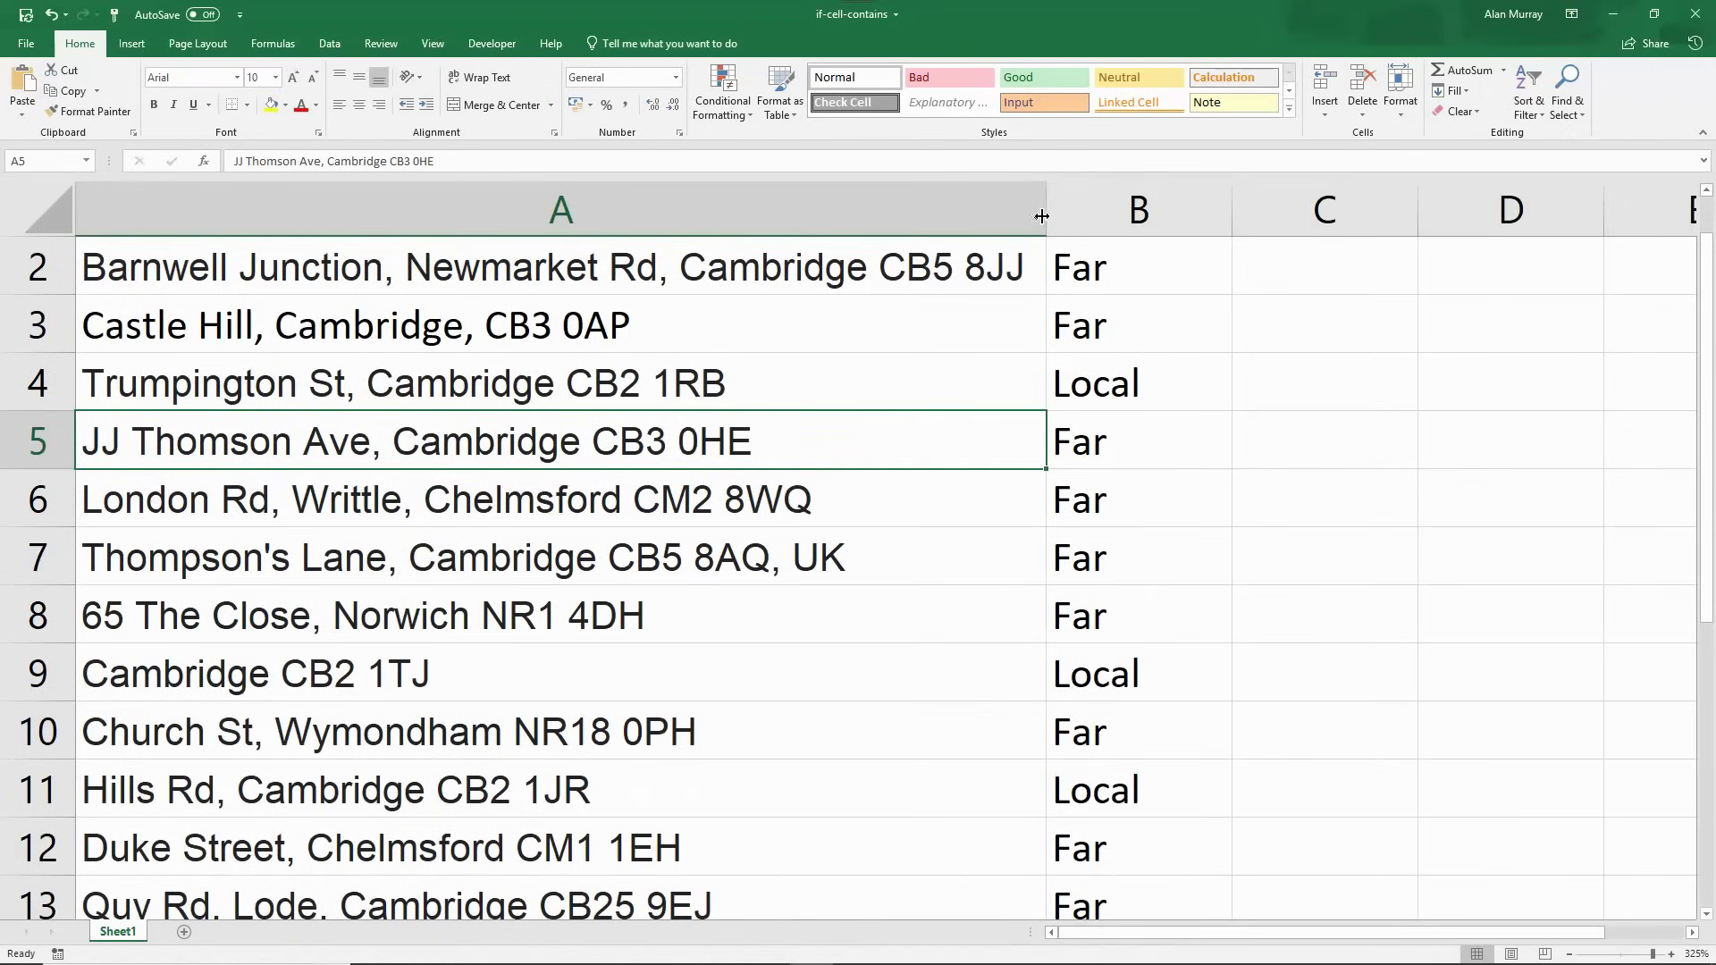
drag(1045, 211, 469, 222)
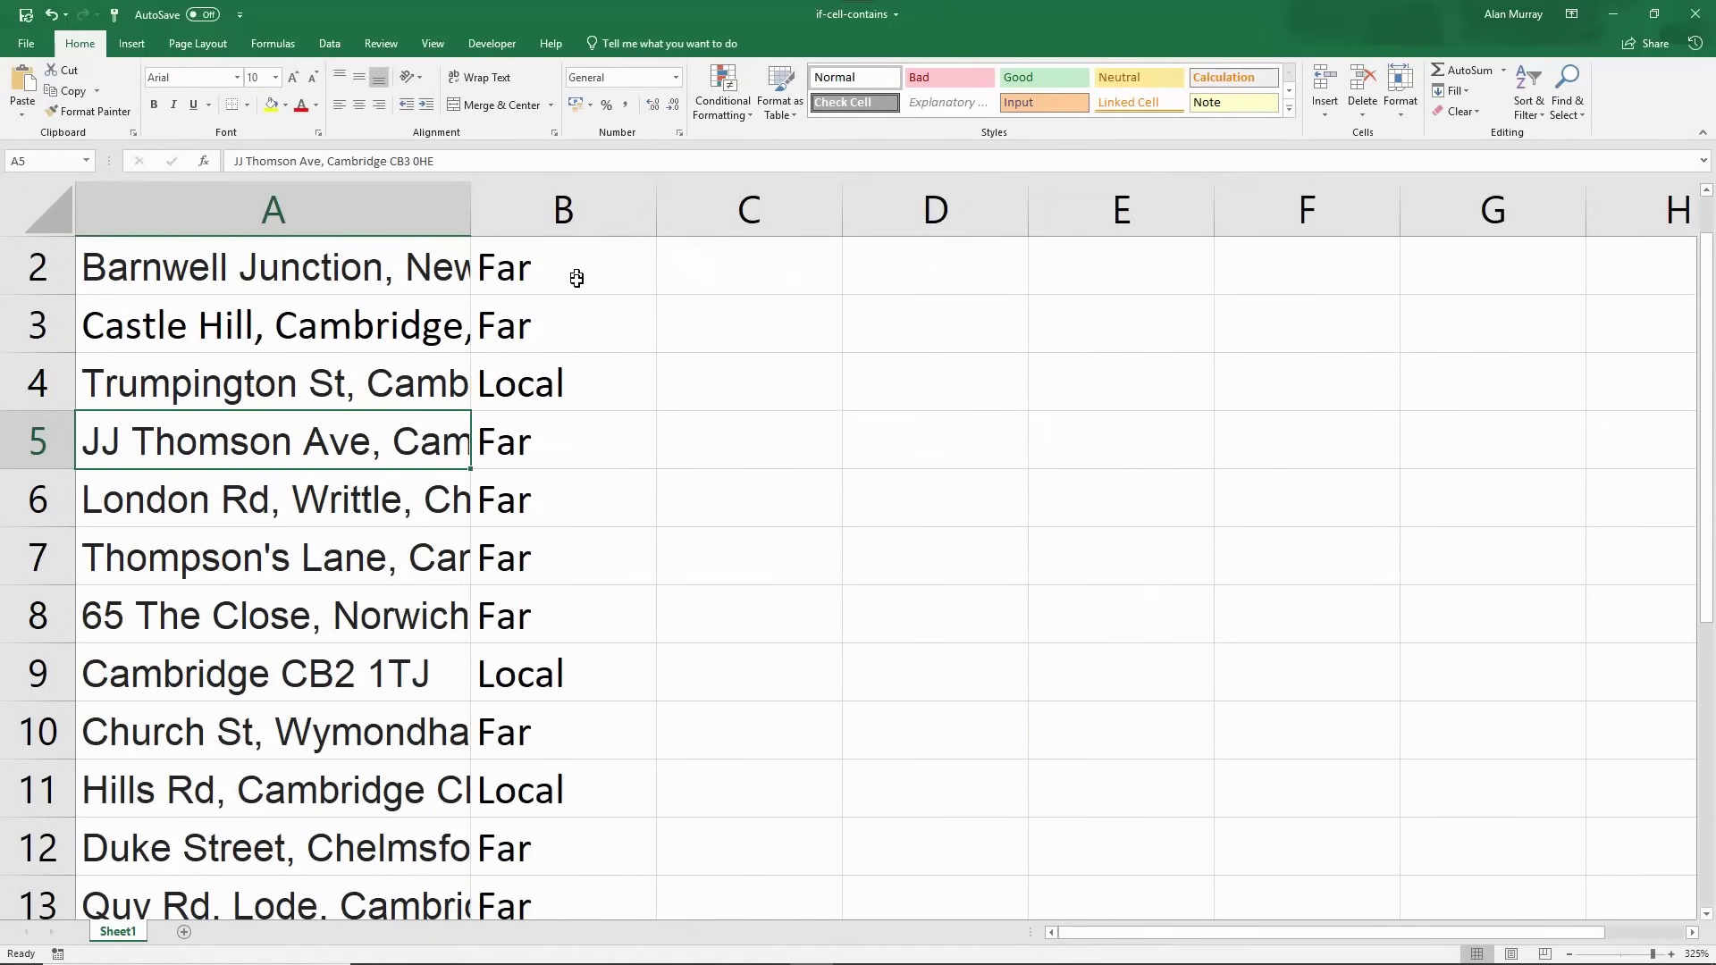
scroll(586, 339, up, 1)
Wrap B2's test in OR and add a second ISNUMBER(SEARCH("CB3 ",A2)) condition.
click(600, 308)
double_click(600, 308)
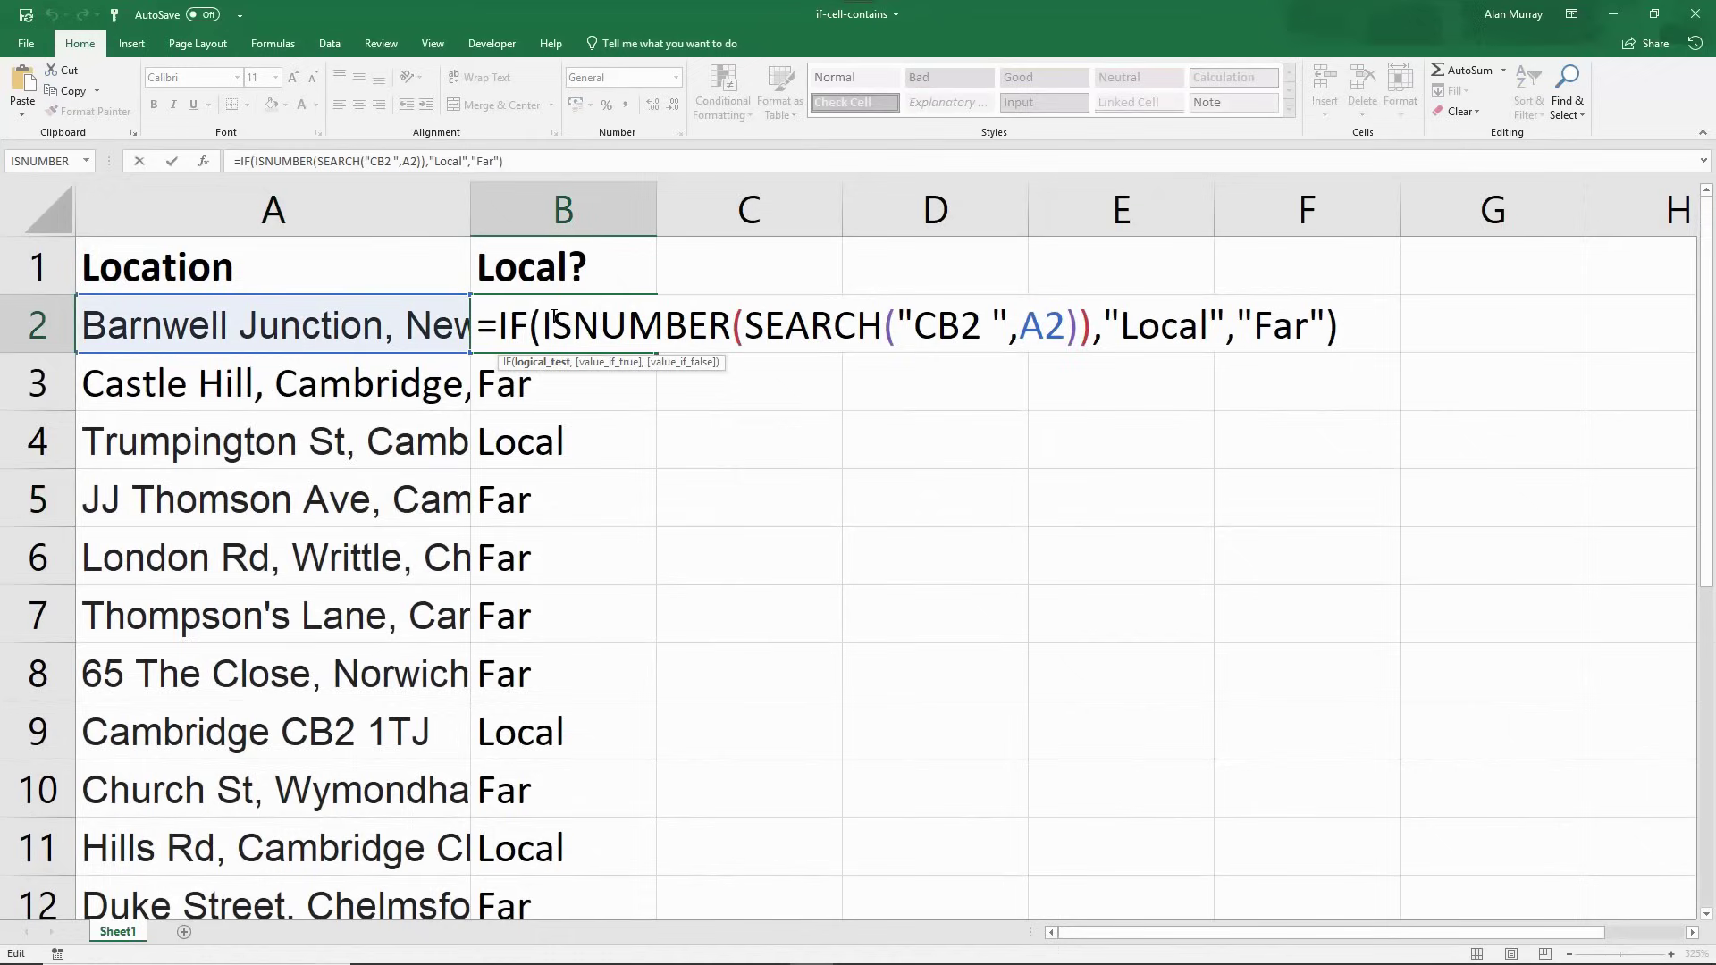
text(or()
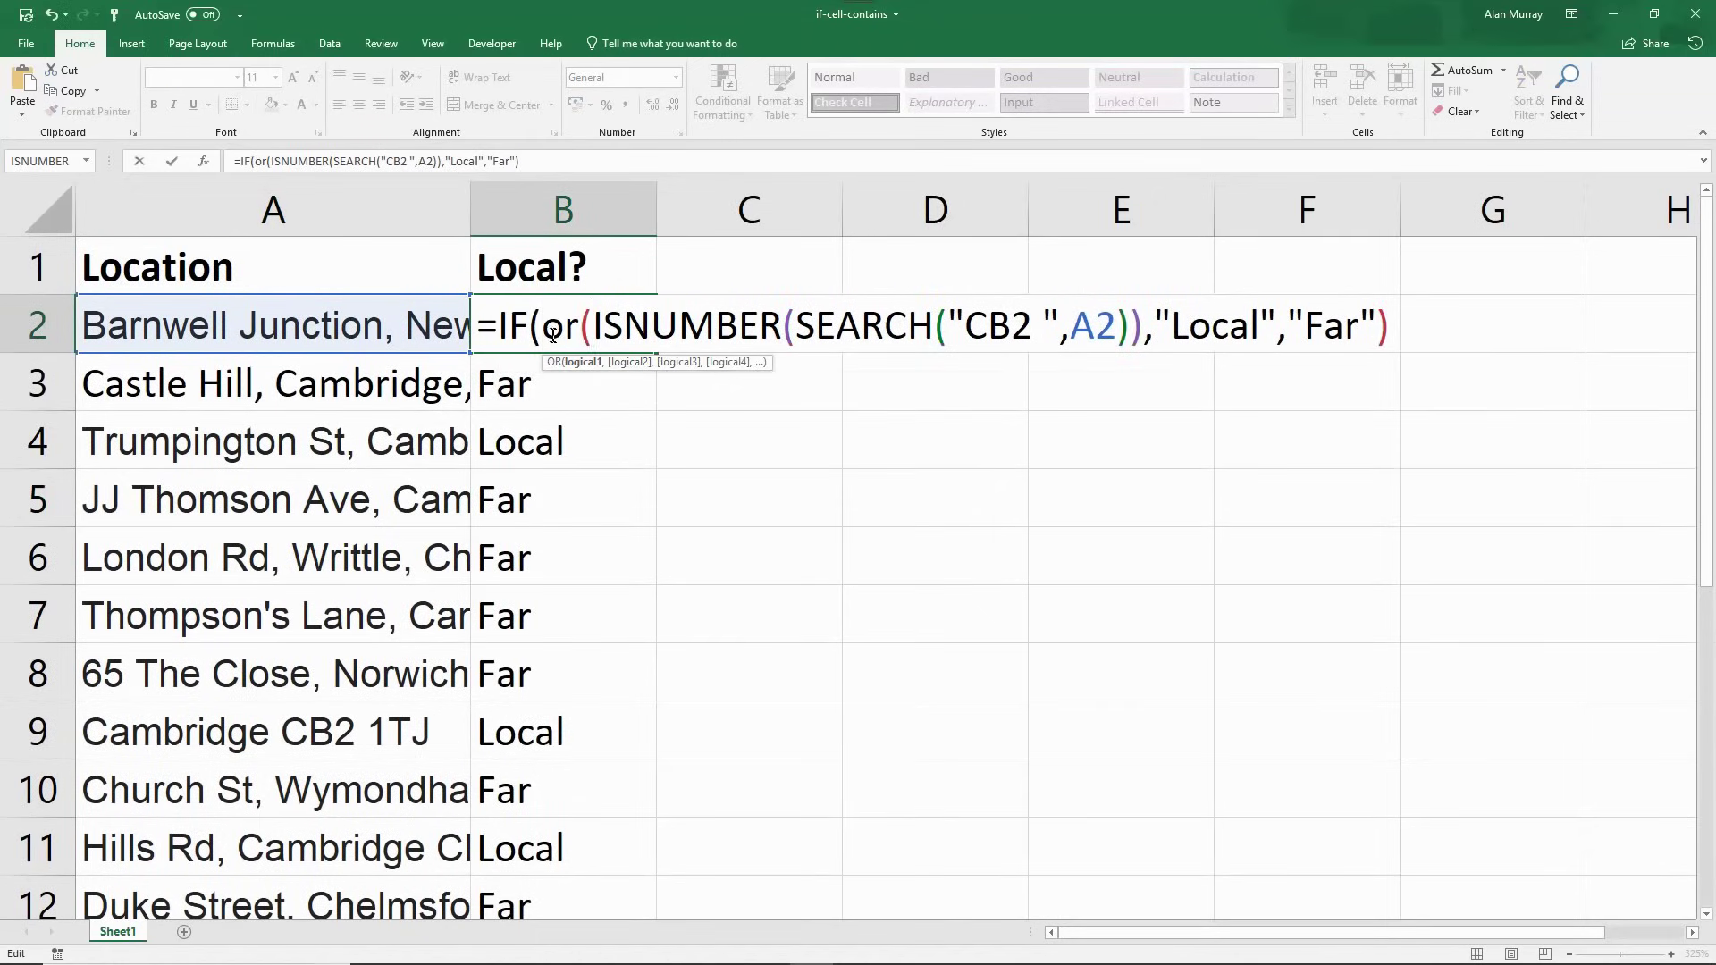
drag(544, 327, 591, 324)
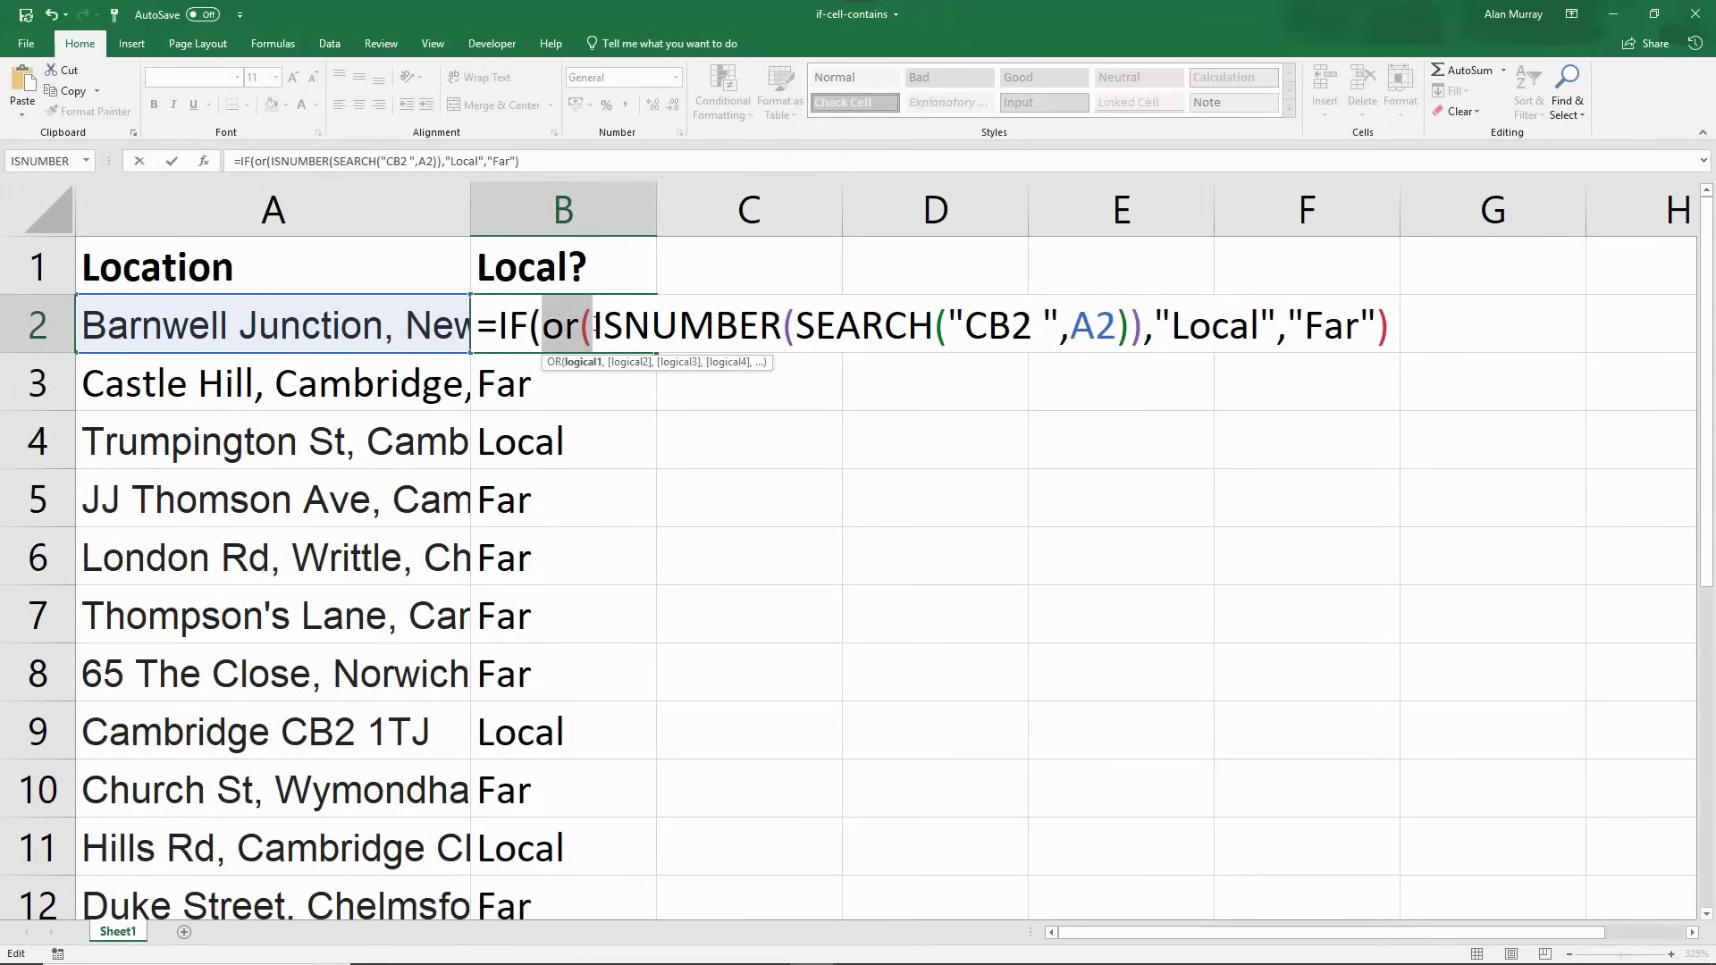
drag(594, 324, 1142, 329)
key(ctrl+c)
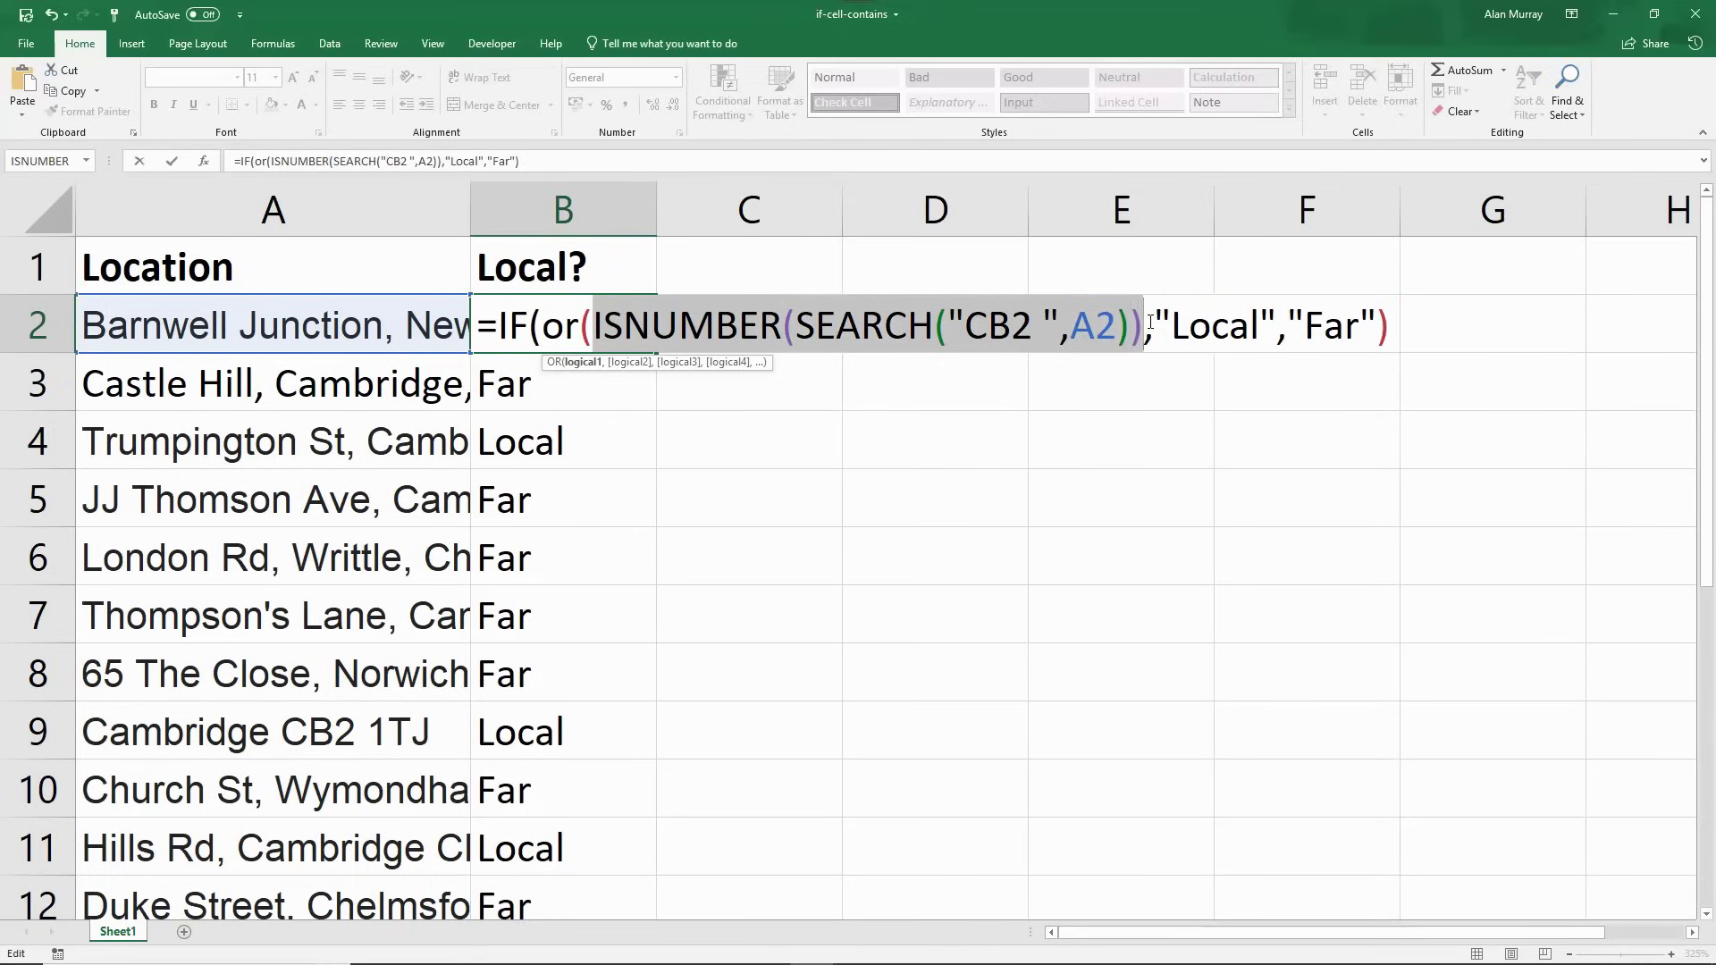
click(1141, 323)
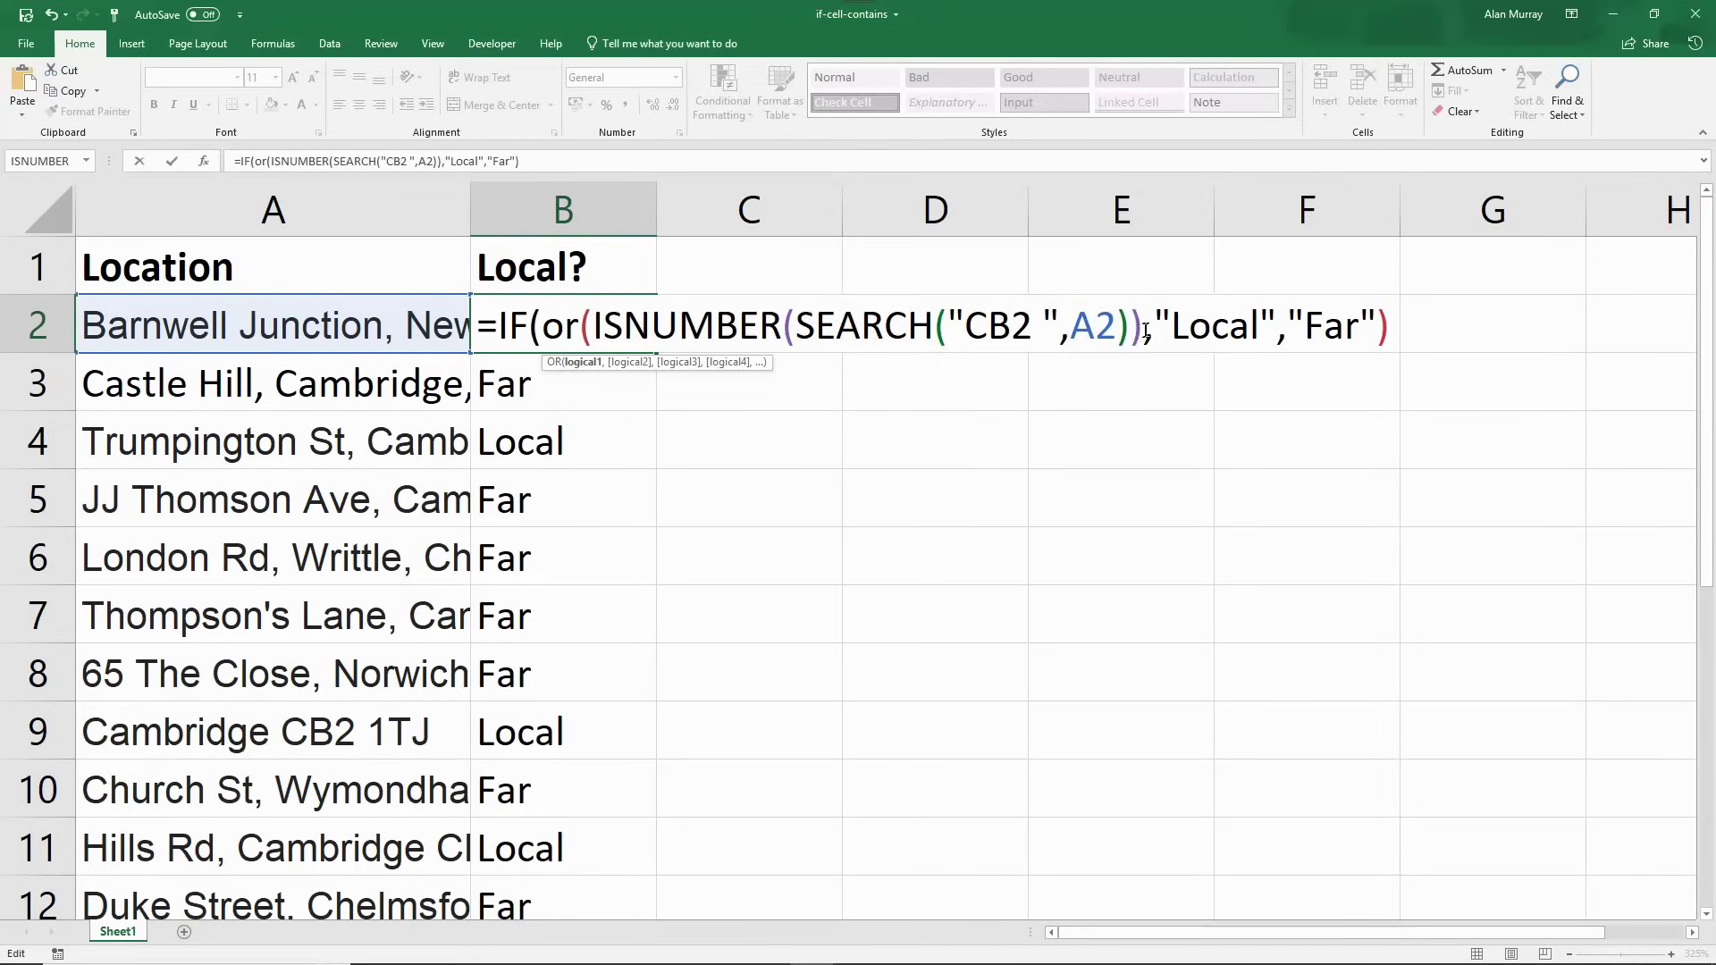
text(,)
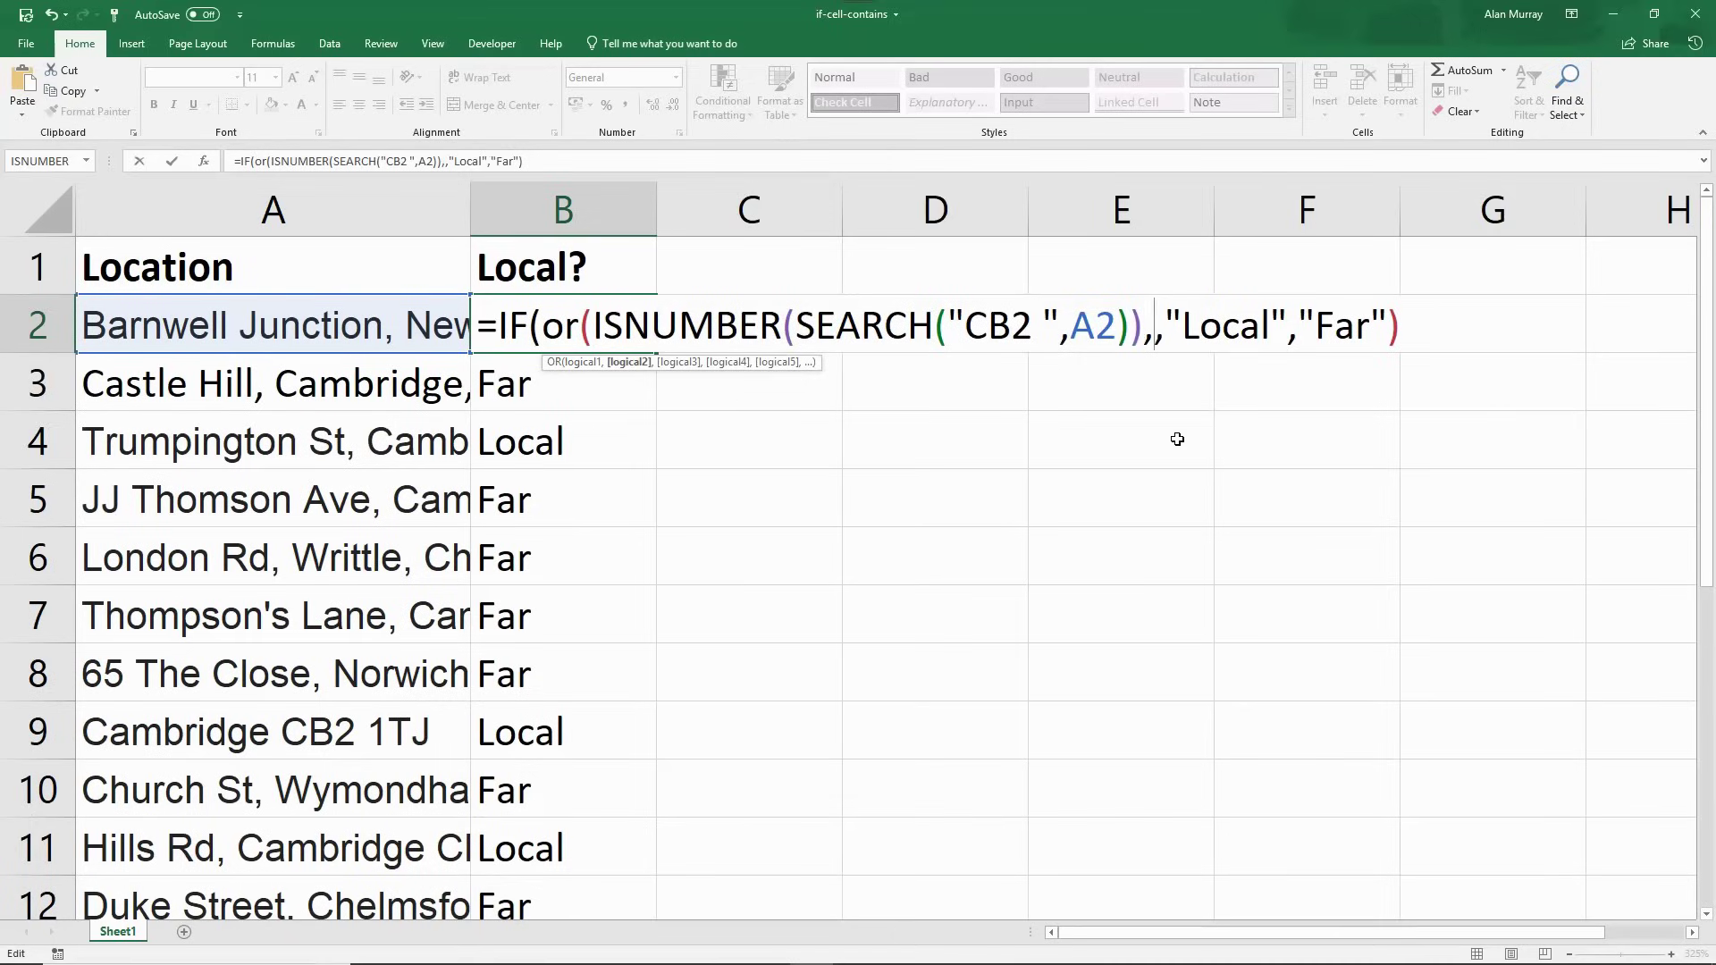
key(ctrl+v)
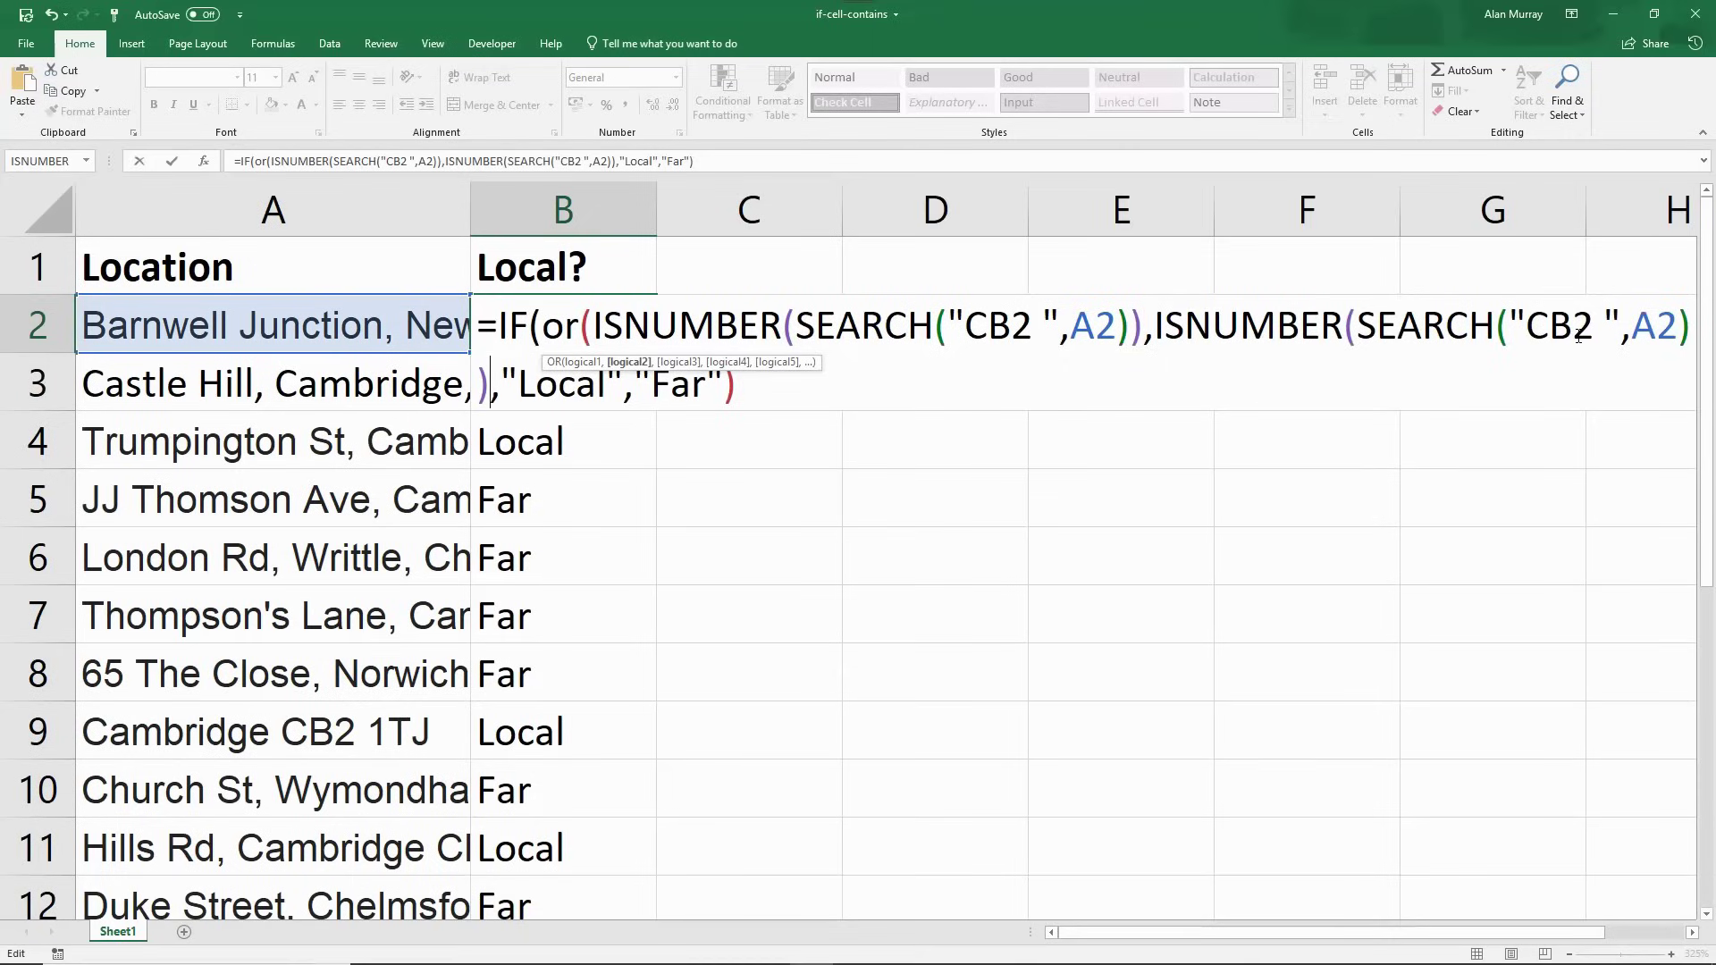
drag(1574, 336, 1590, 336)
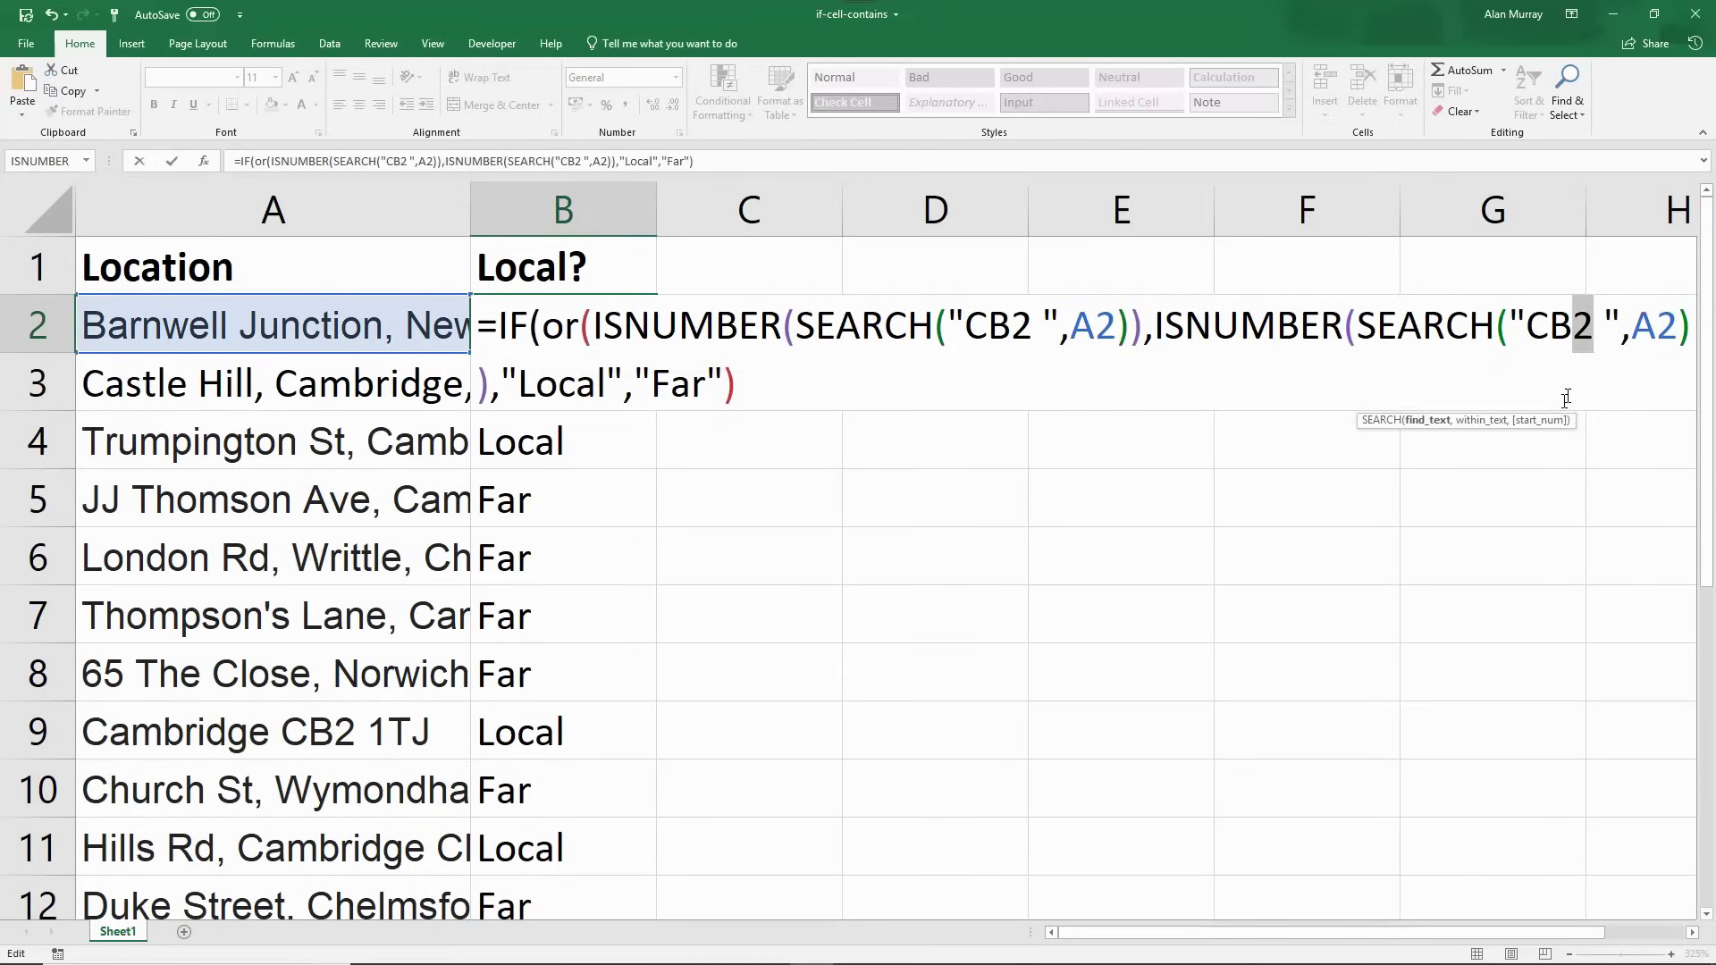
text(3)
click(494, 393)
text())
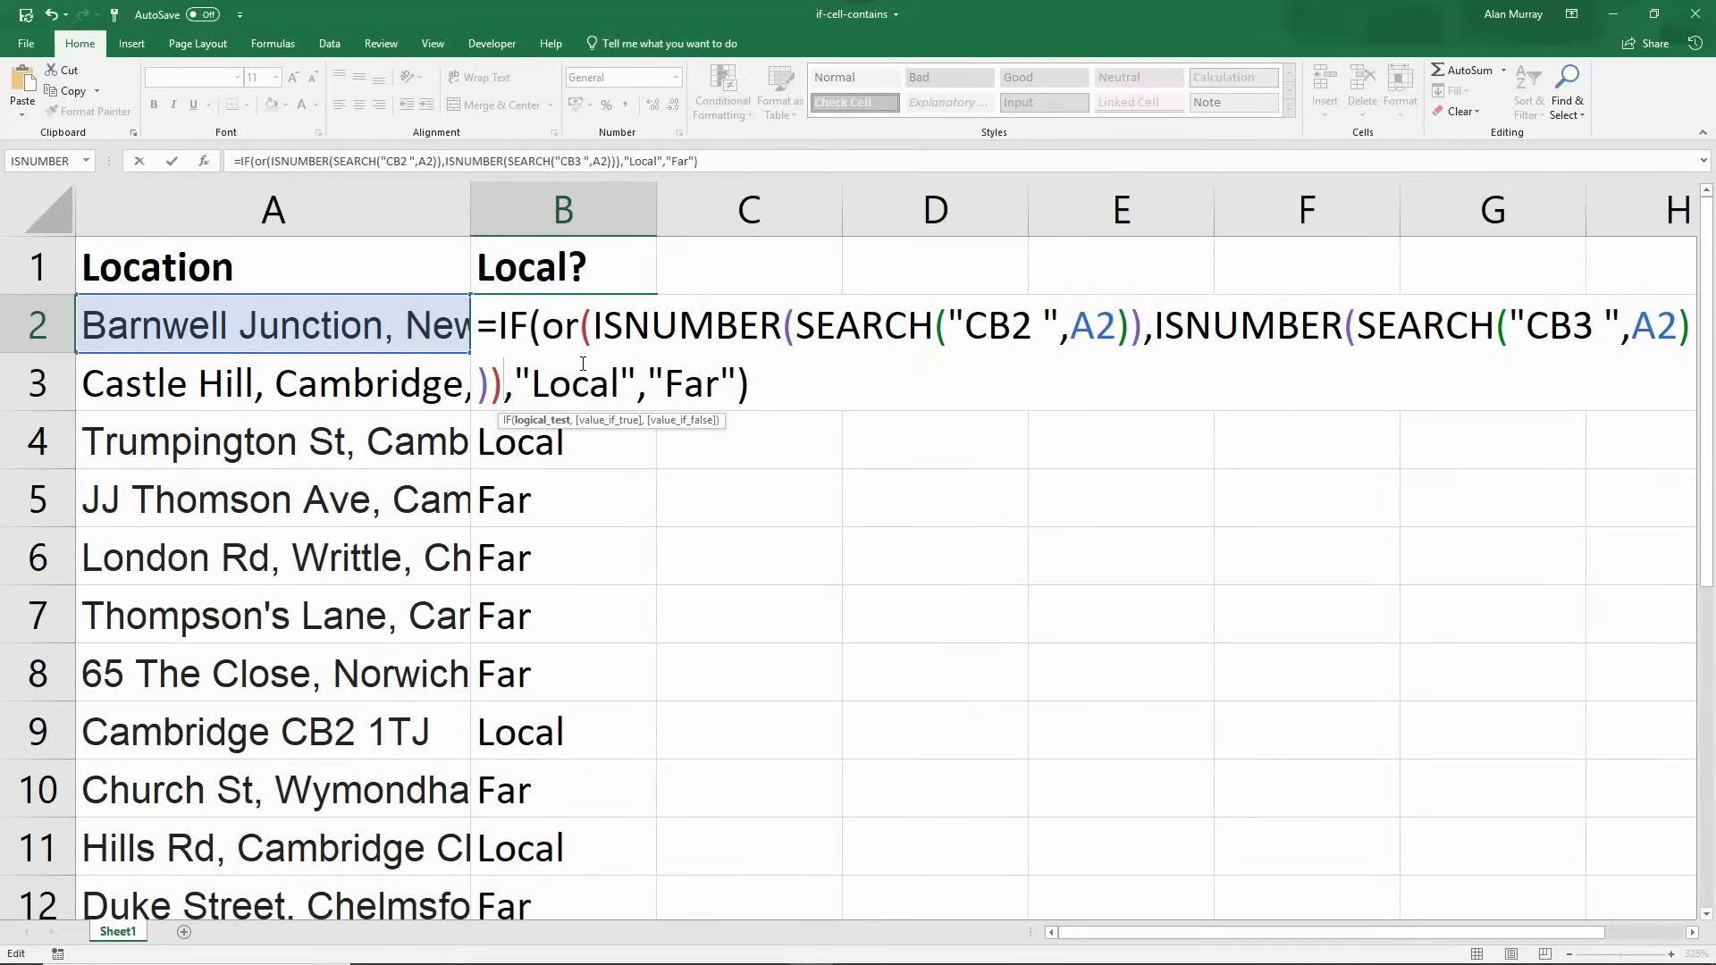
Confirm the OR formula, then replace its "Far" false result with "" so non-matches stay blank.
key(Return)
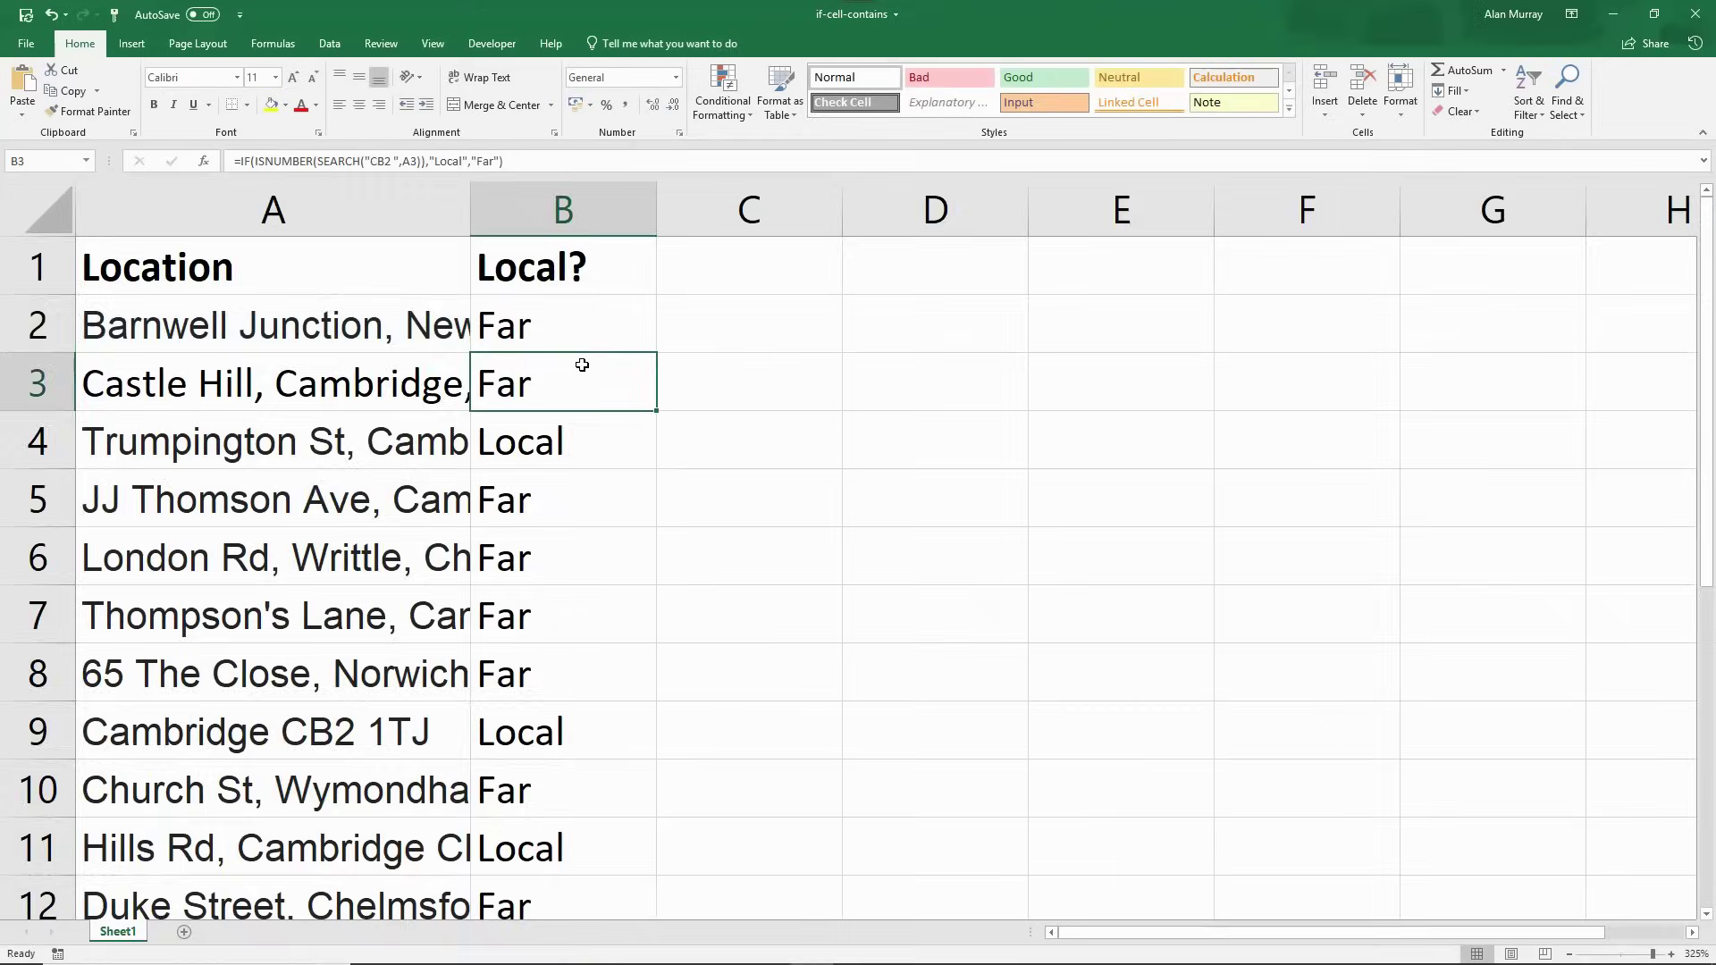
ctrl+scroll(582, 364, down, 5)
double_click(445, 290)
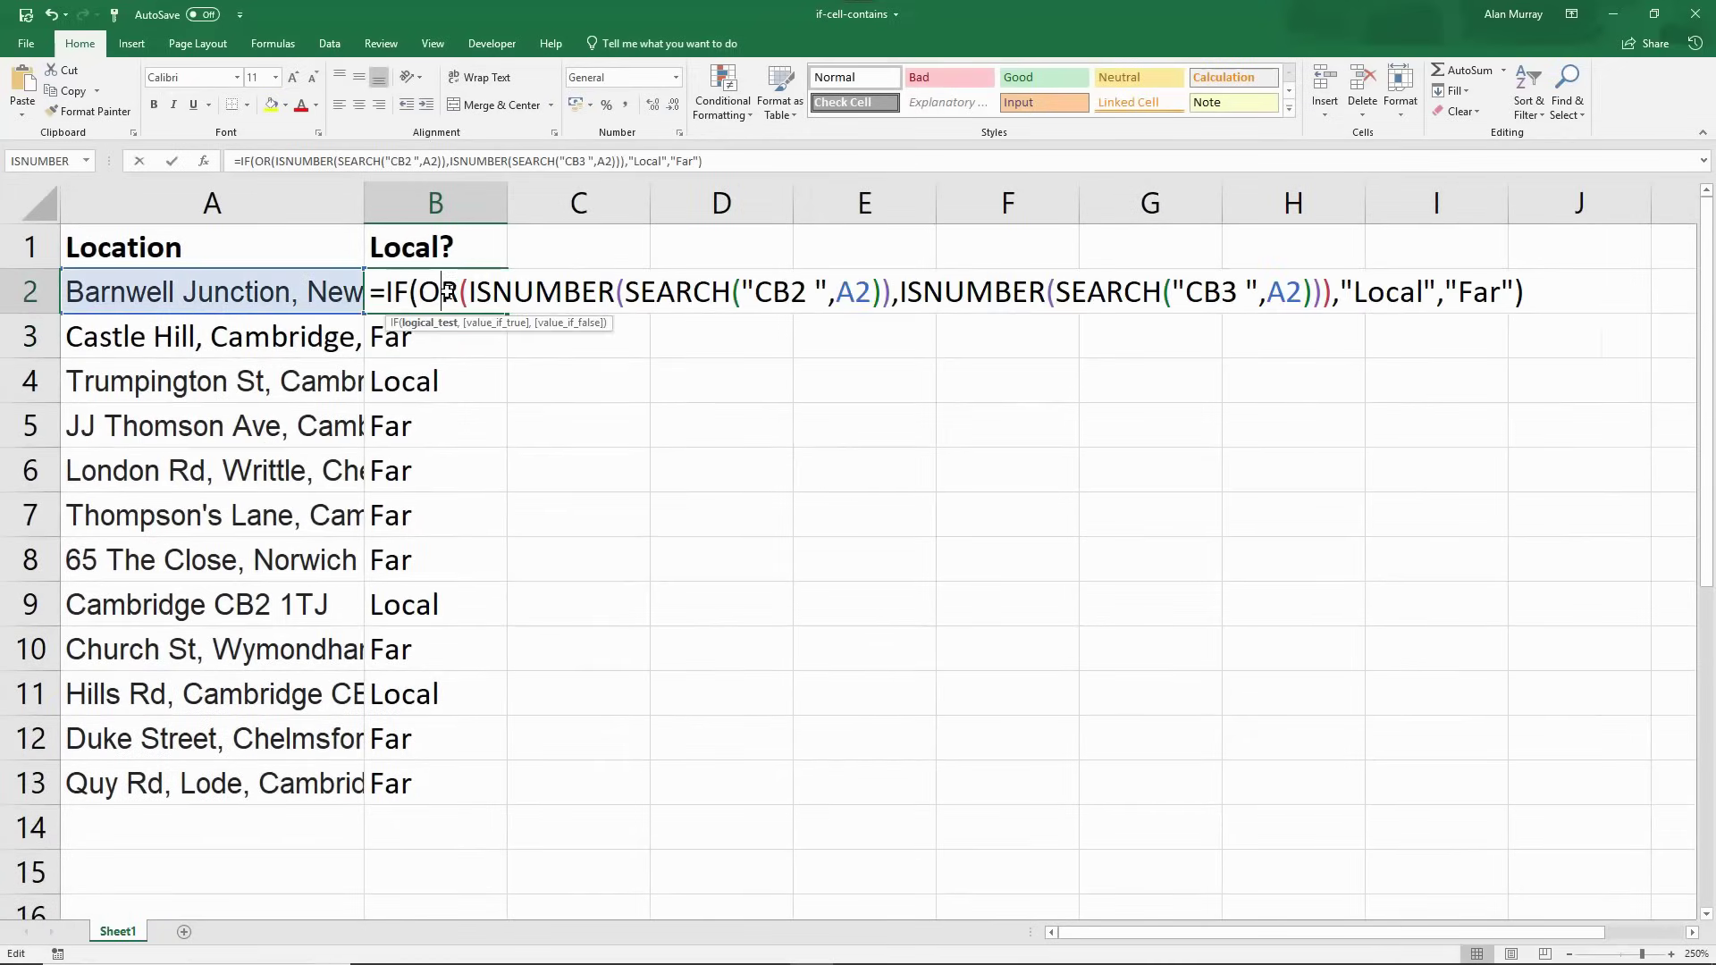
drag(418, 294, 1322, 306)
click(472, 293)
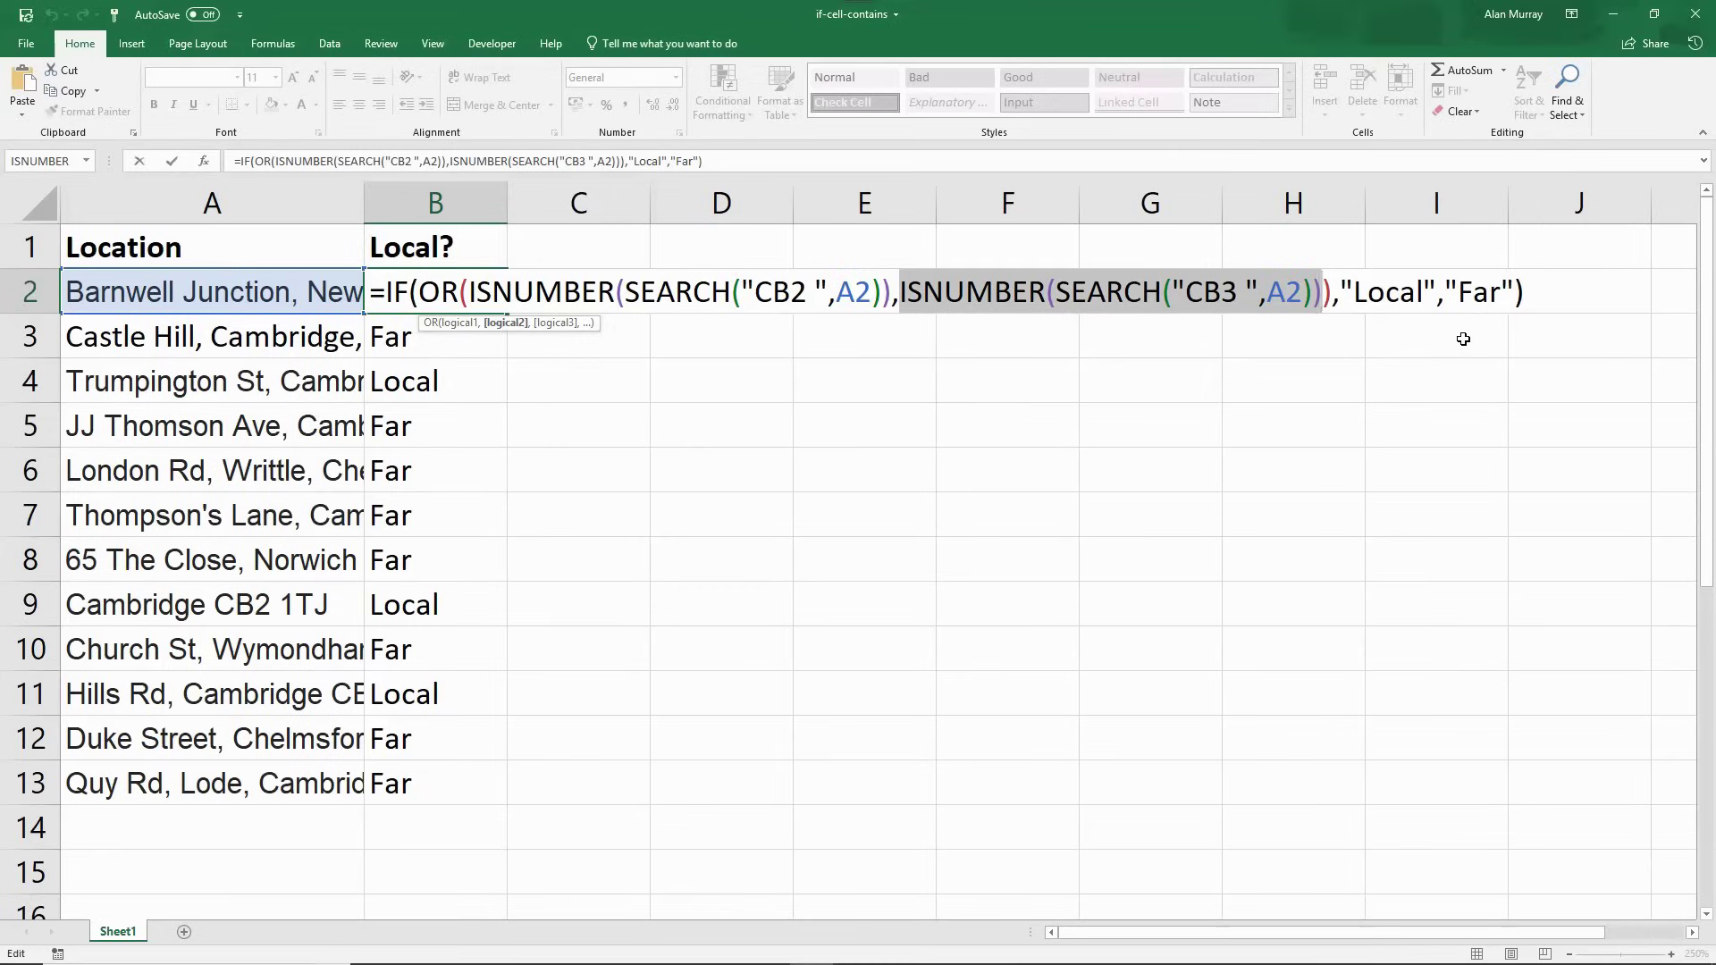
drag(1457, 293, 1502, 299)
key(BackSpace)
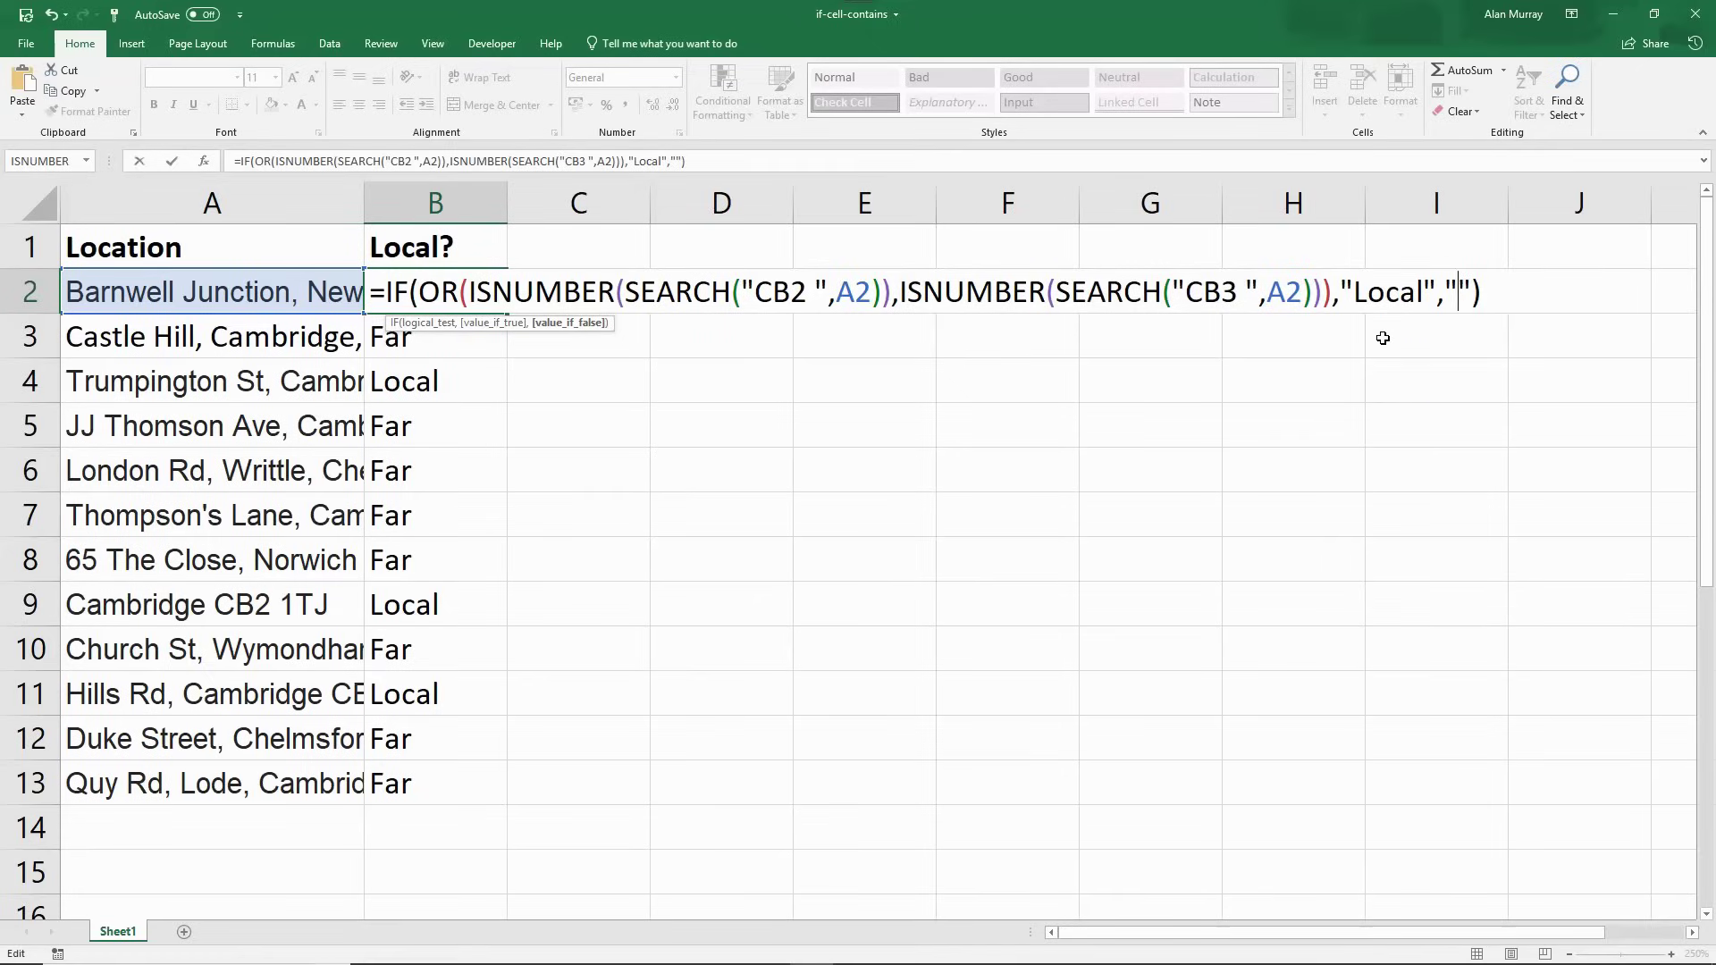
key(Return)
Fill the OR formula down to B13 and autofit column A to the full addresses.
click(436, 291)
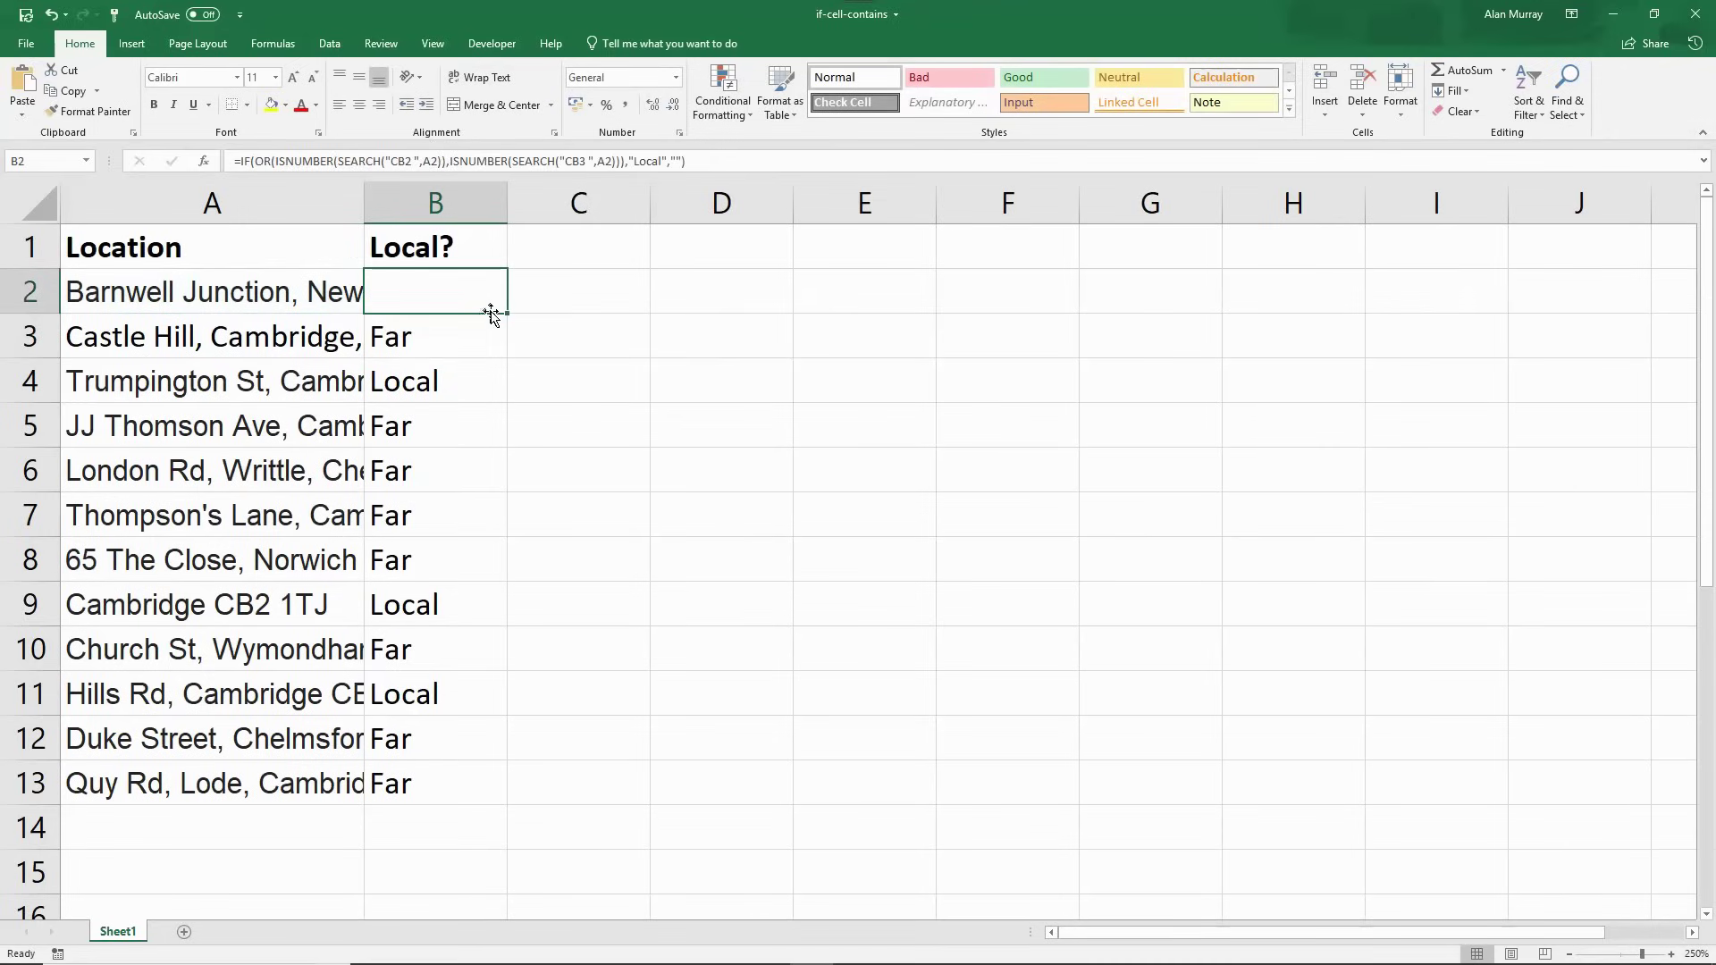
double_click(490, 313)
drag(363, 204, 505, 202)
double_click(506, 203)
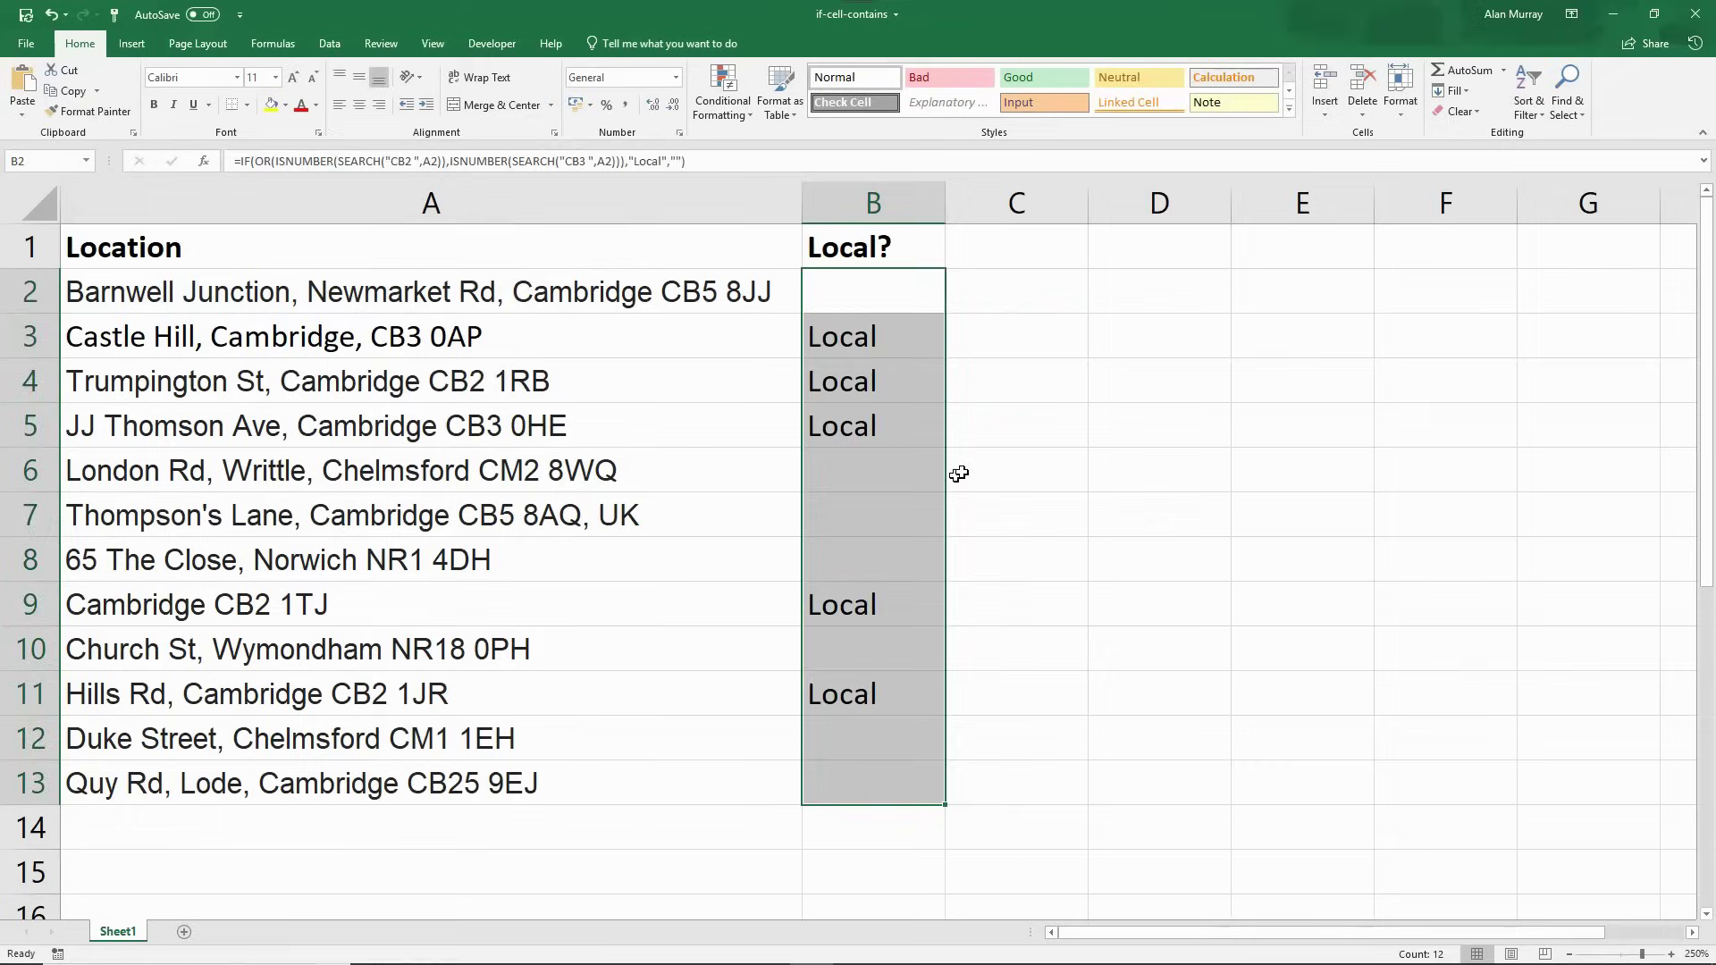
Review the Local rows 3–5, 9 and 11 against their addresses.
click(1115, 454)
drag(330, 332, 837, 425)
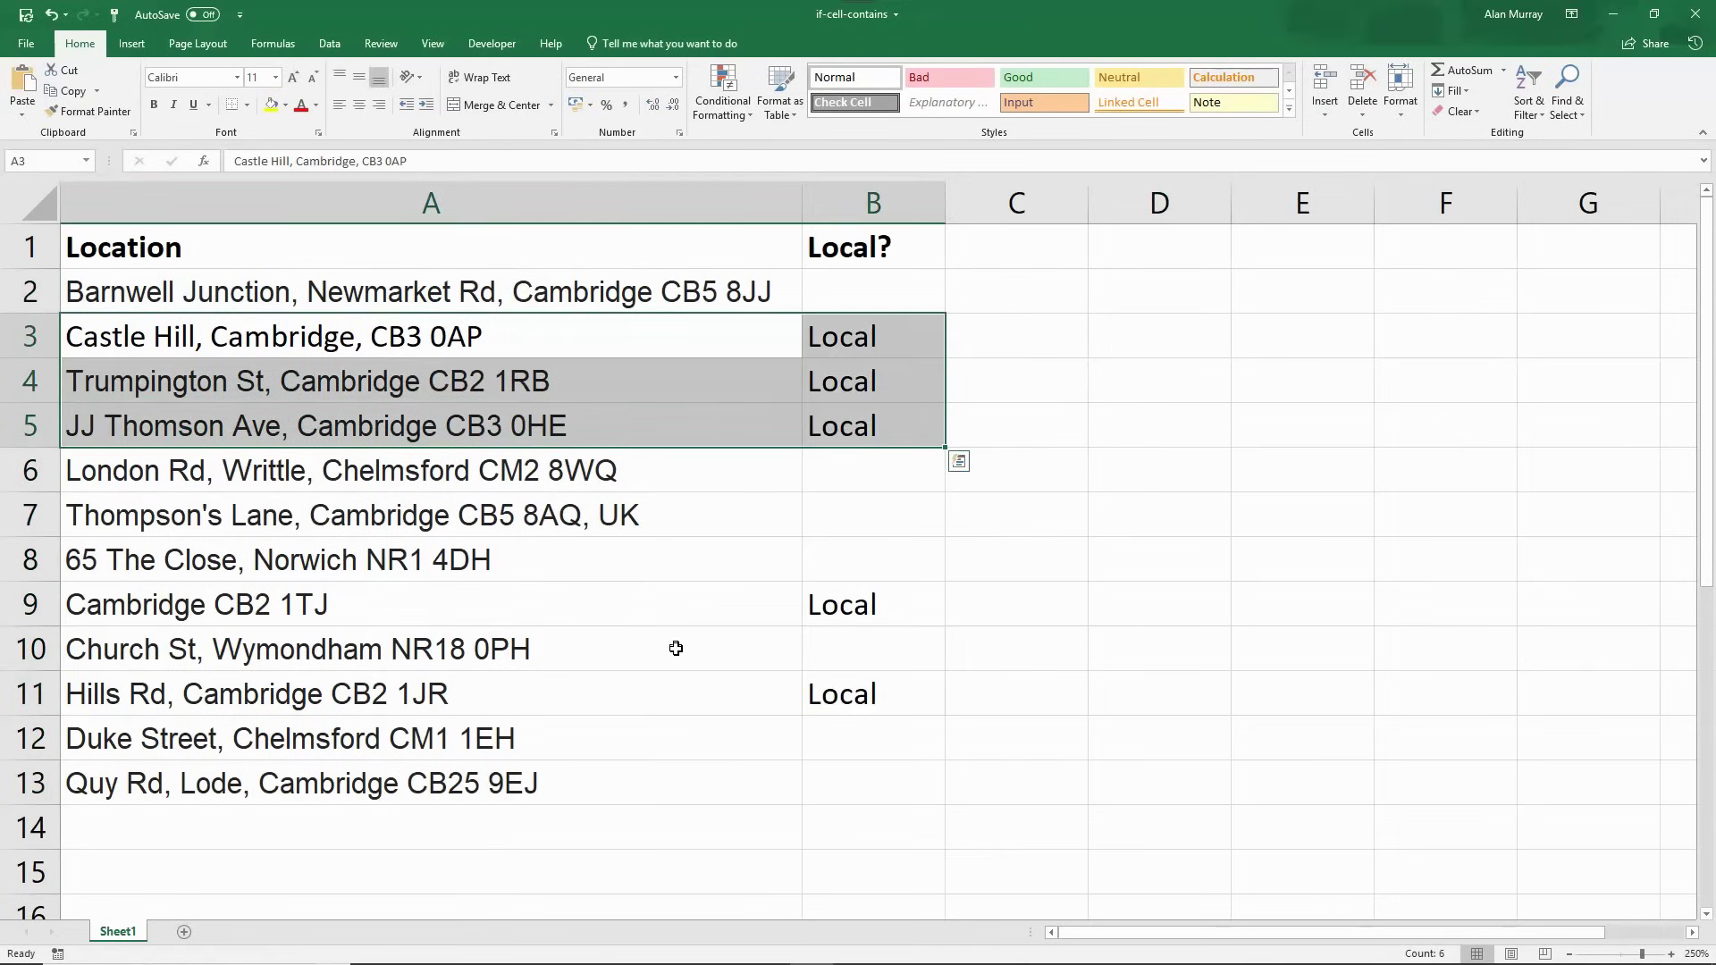
drag(421, 602, 868, 607)
drag(589, 689, 862, 693)
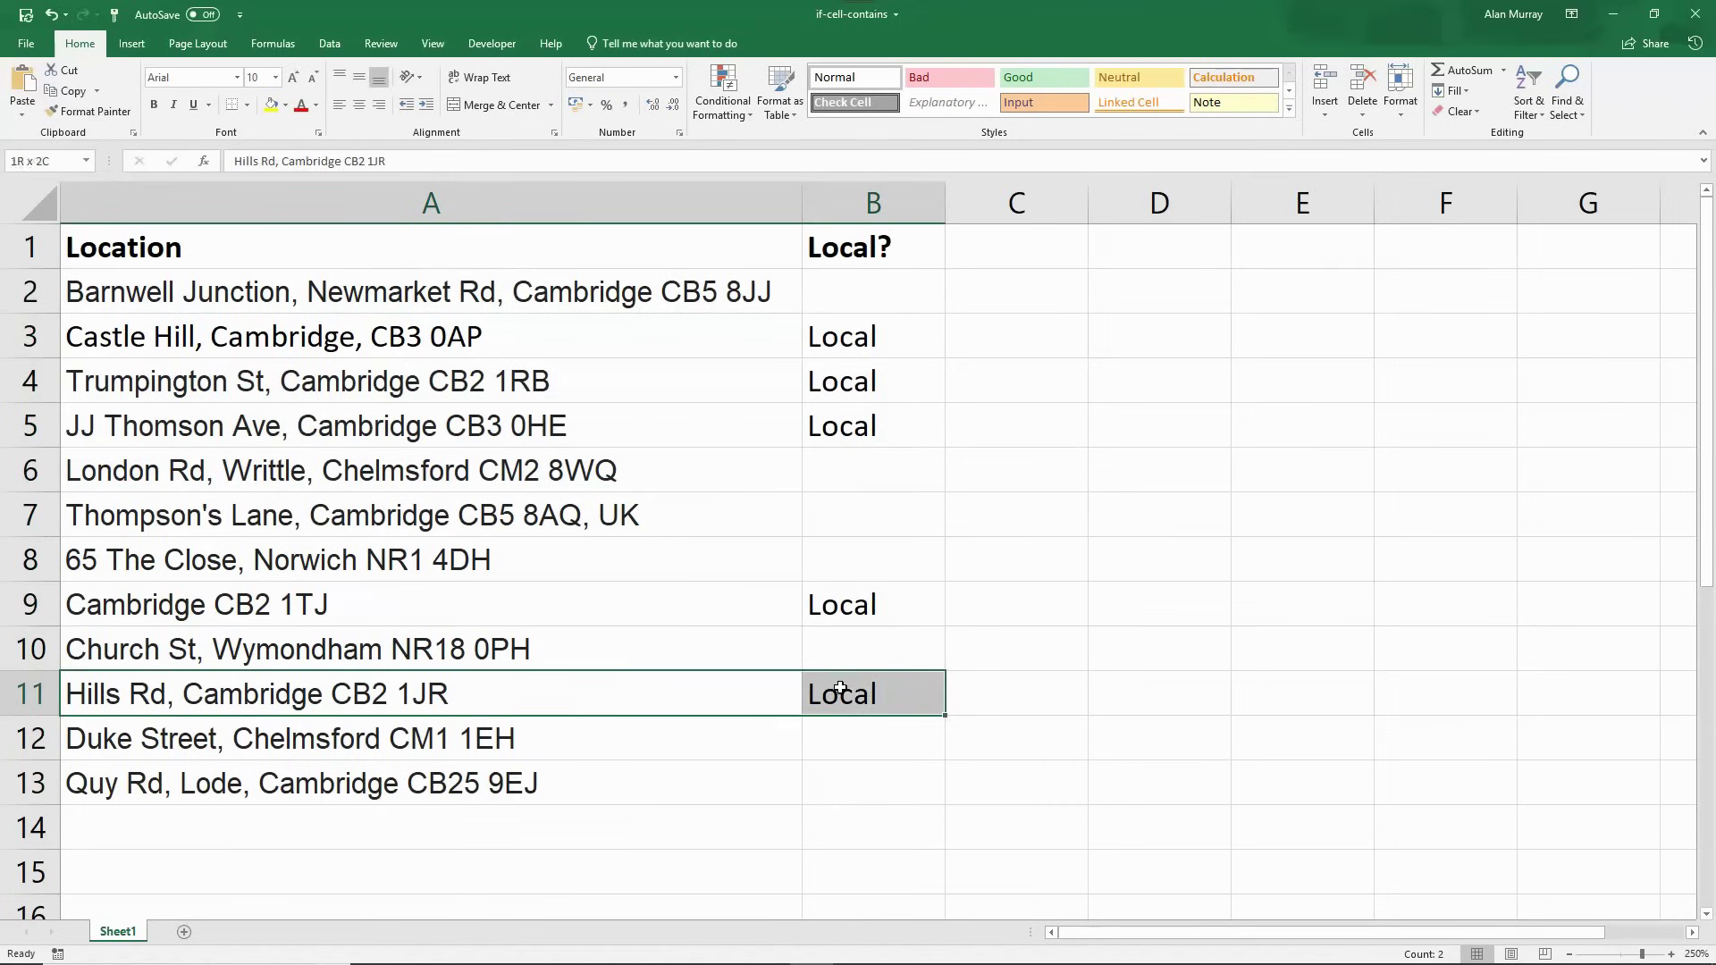
click(1106, 665)
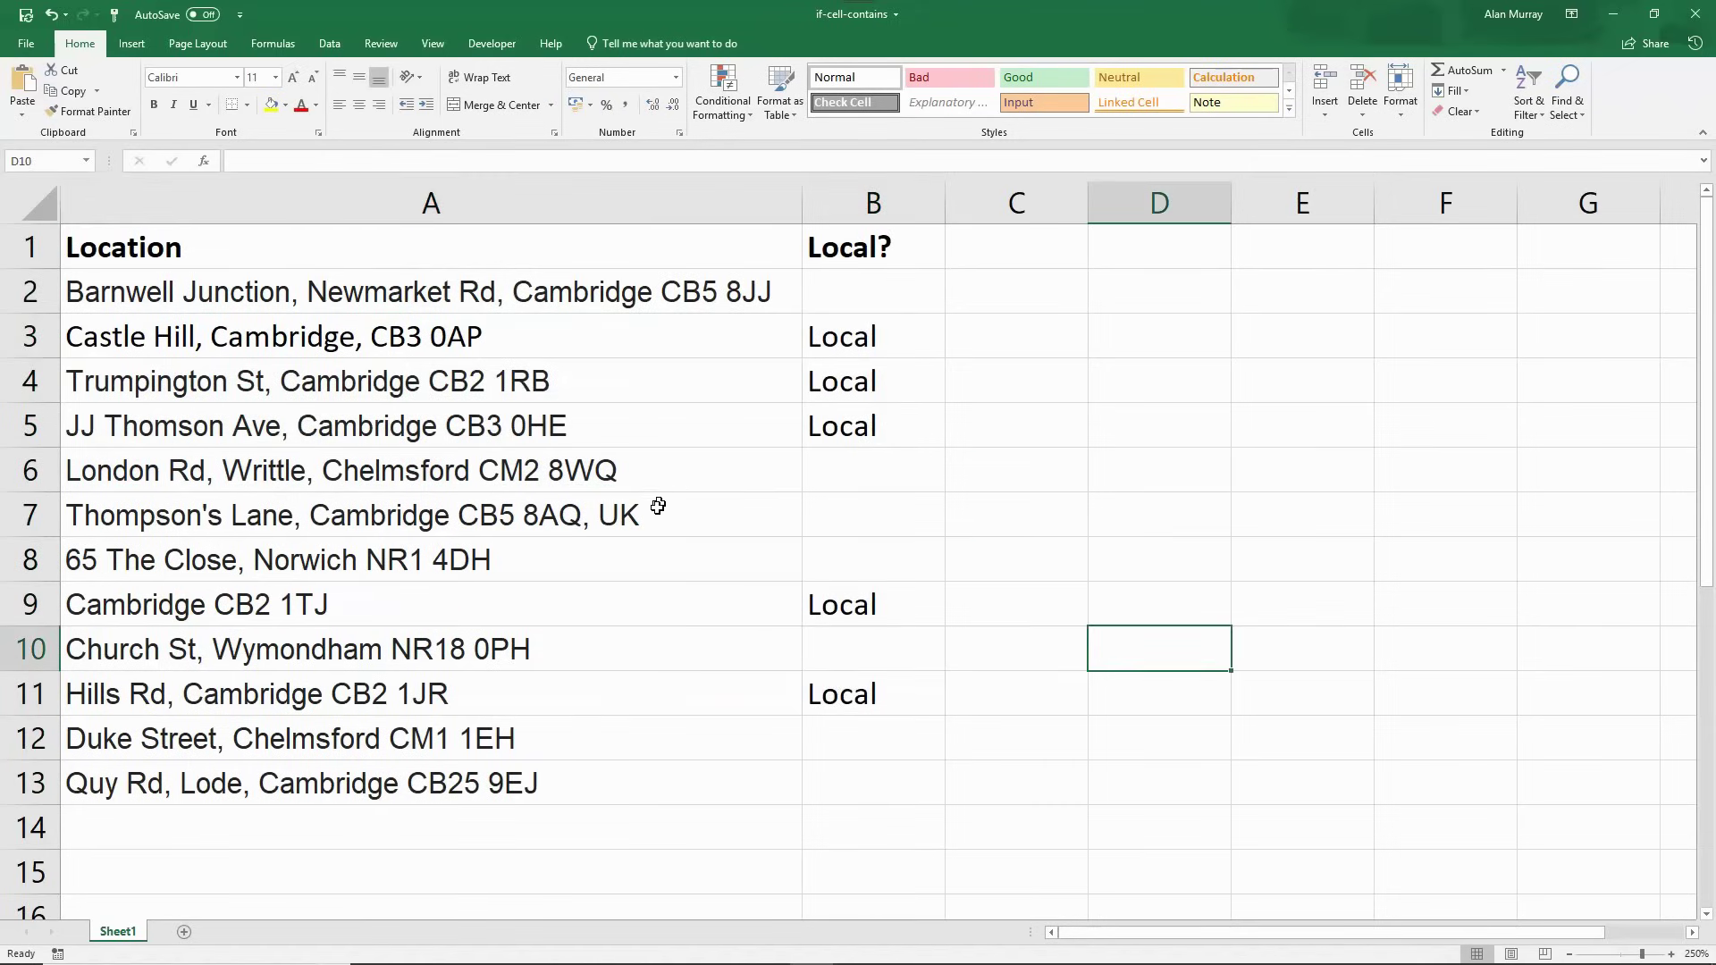
click(630, 514)
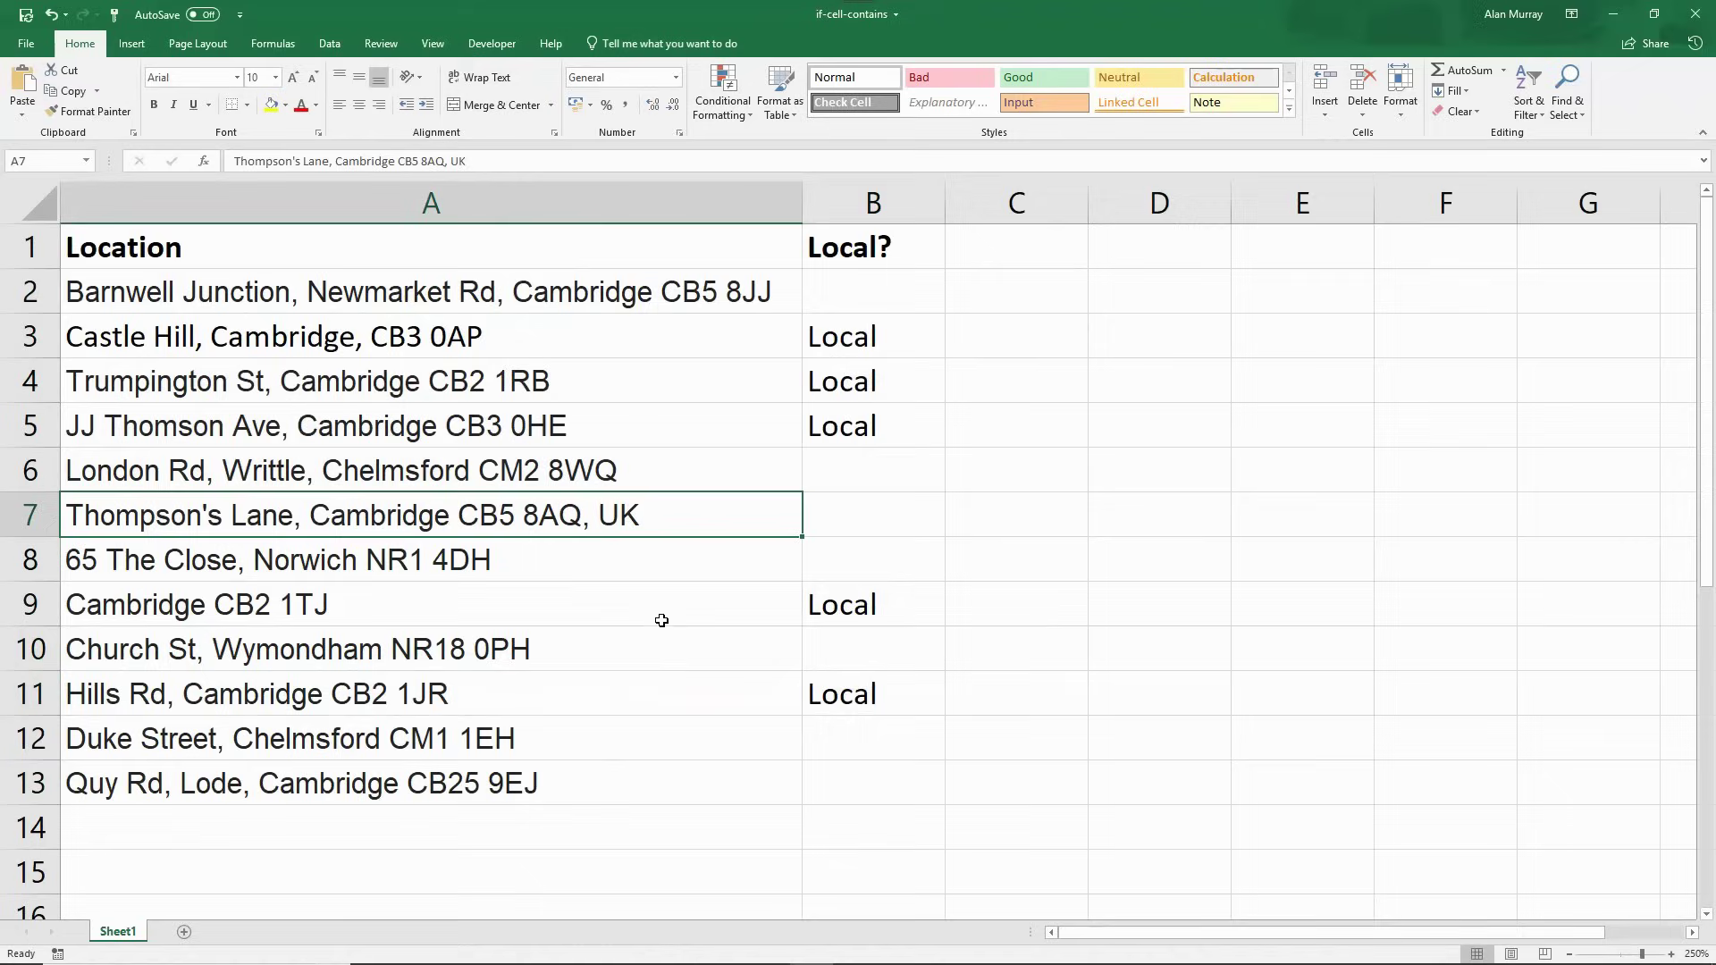